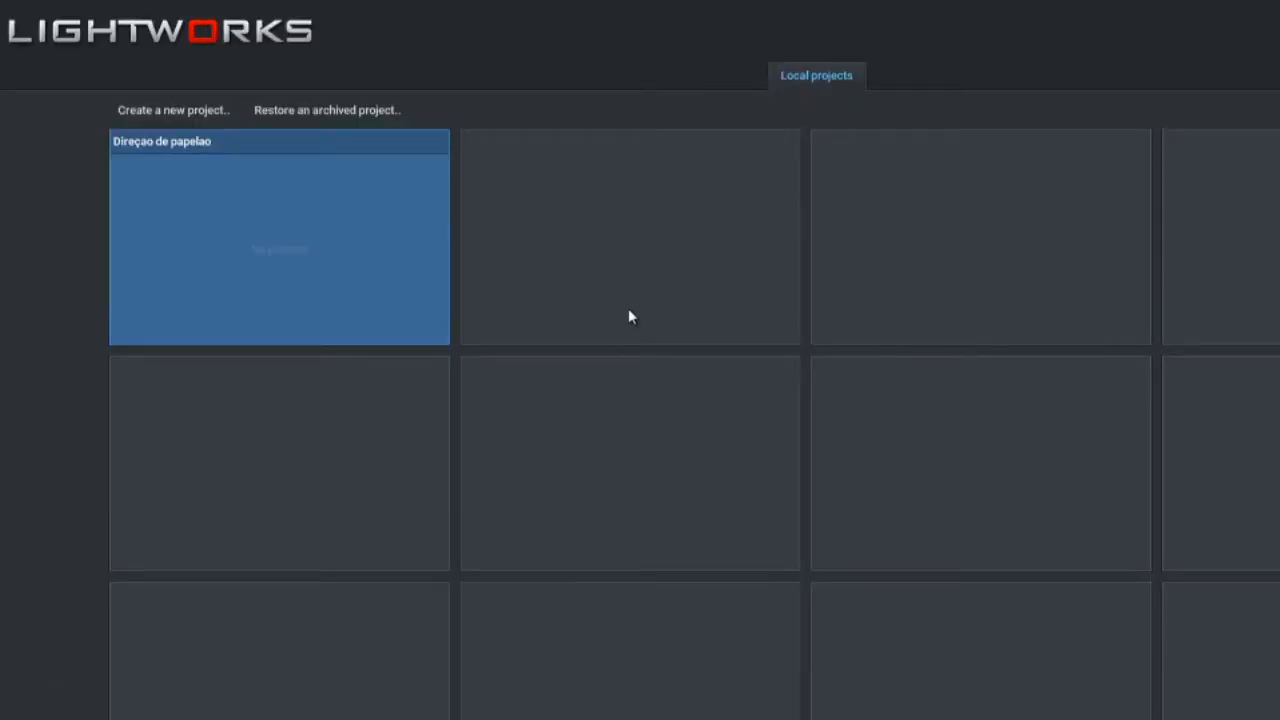
# Create a new project named "edição vídeo"
pyautogui.click(182, 117)
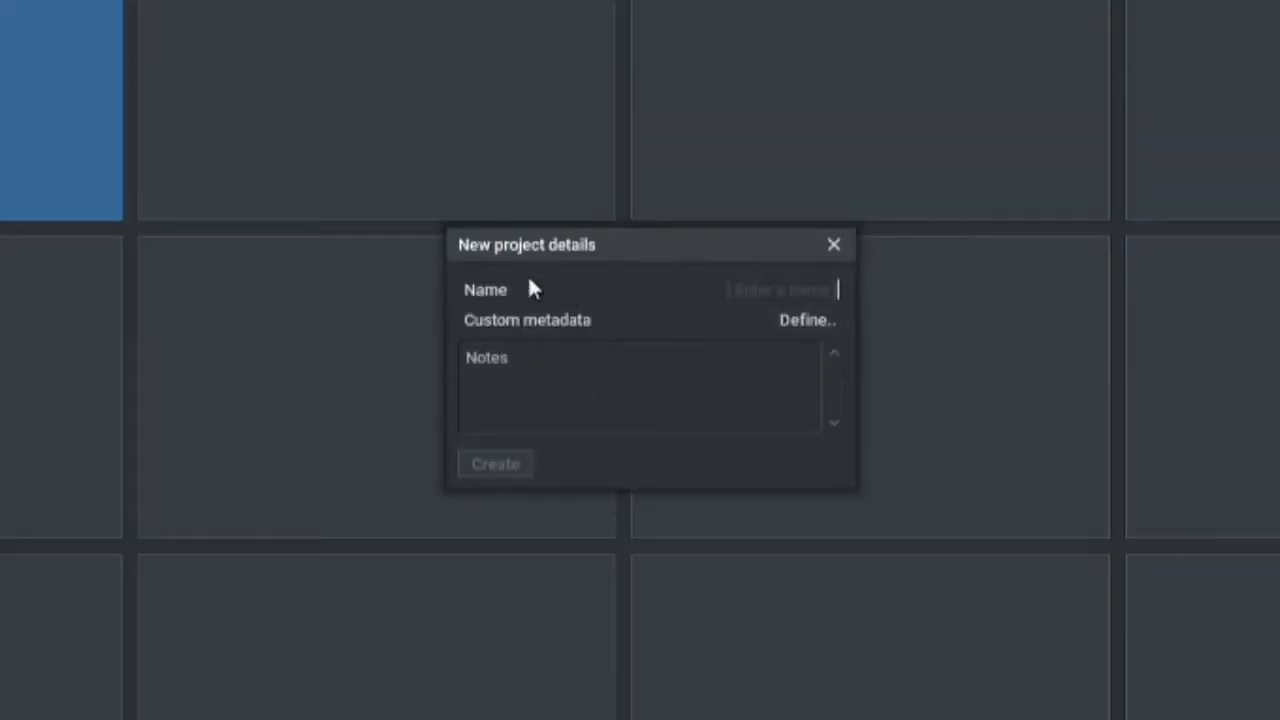
pyautogui.click(843, 291)
pyautogui.write('edi')
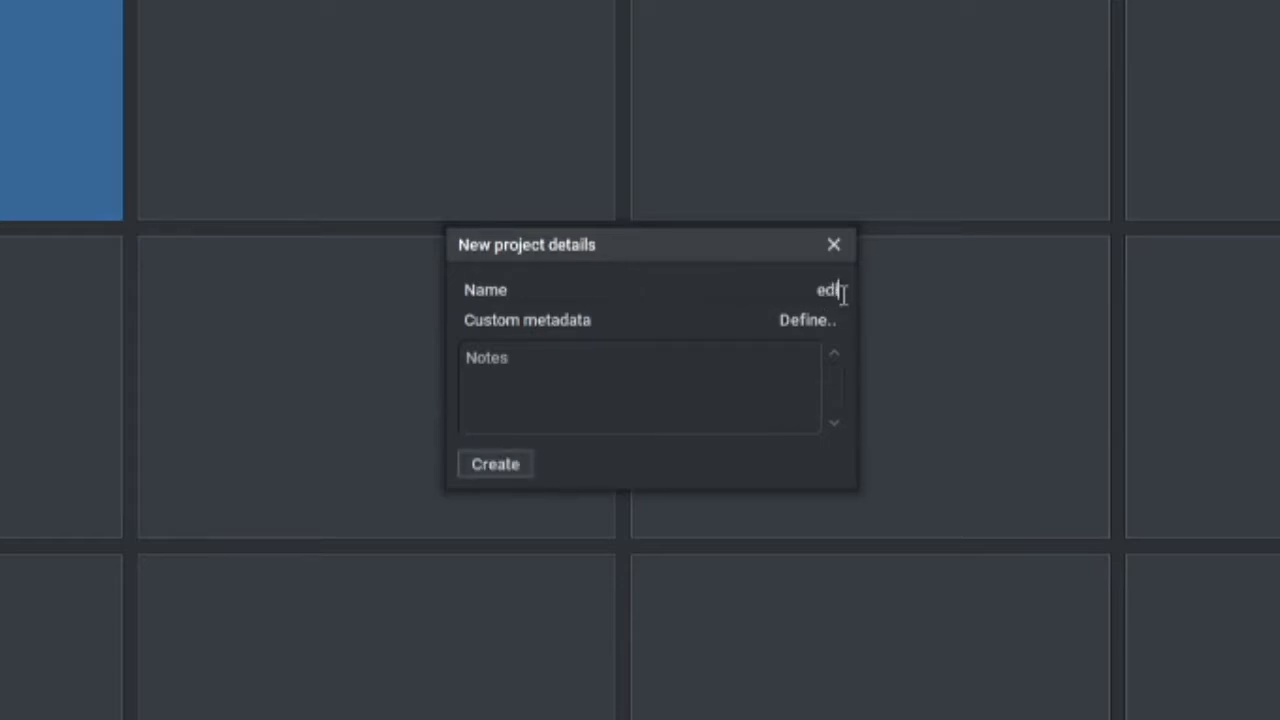
pyautogui.write('ção video')
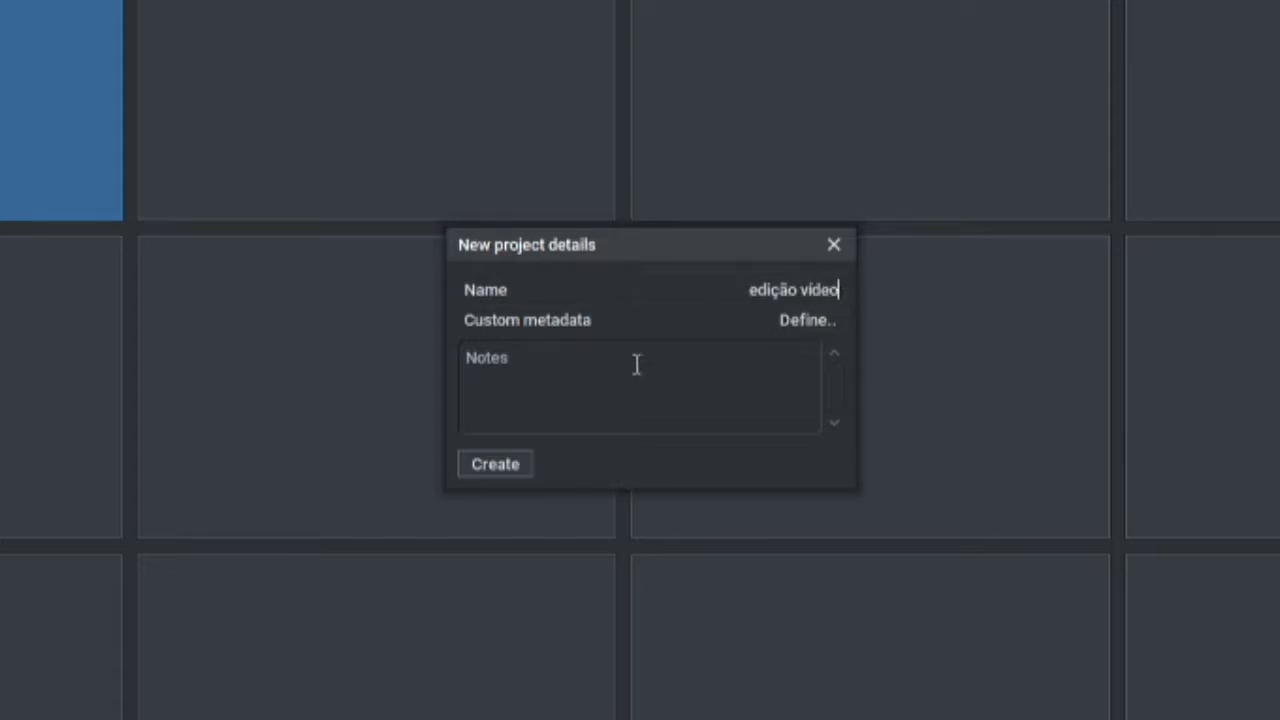
pyautogui.click(560, 360)
pyautogui.click(489, 472)
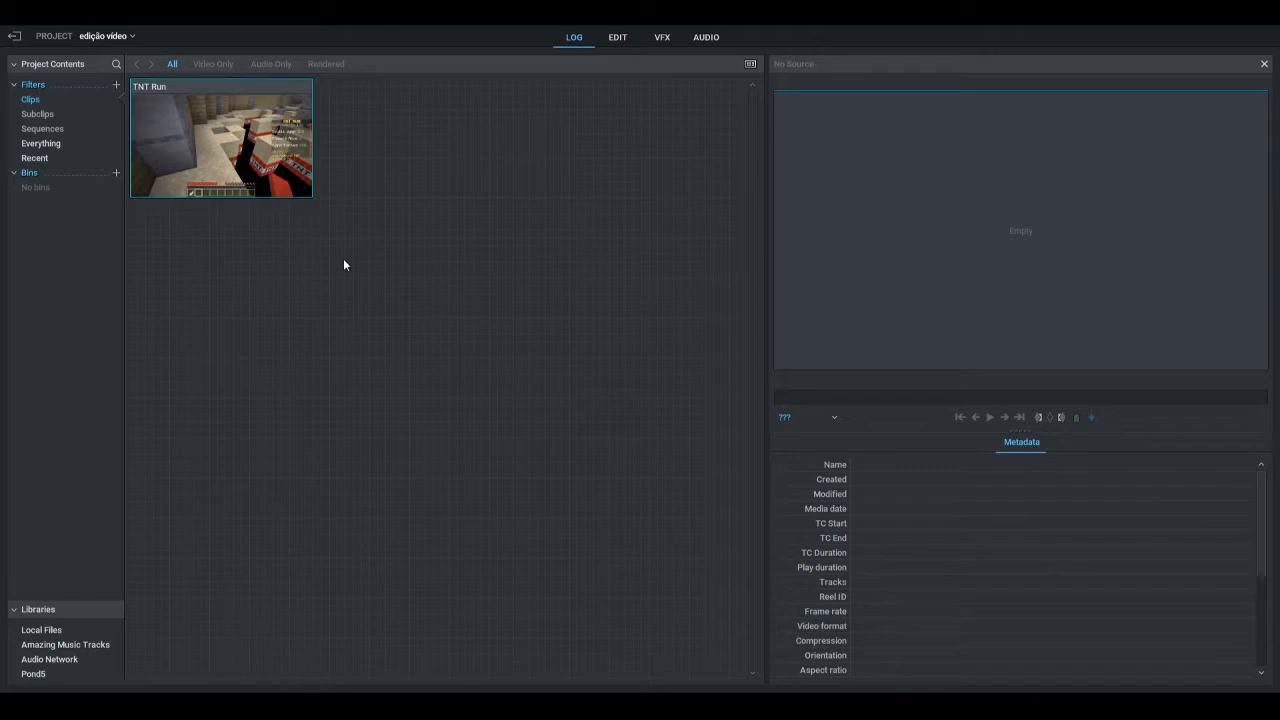
# Place the TNT Run clip at the very start of the sequence in the editing workspace and enlarge the timeline scale
pyautogui.click(617, 40)
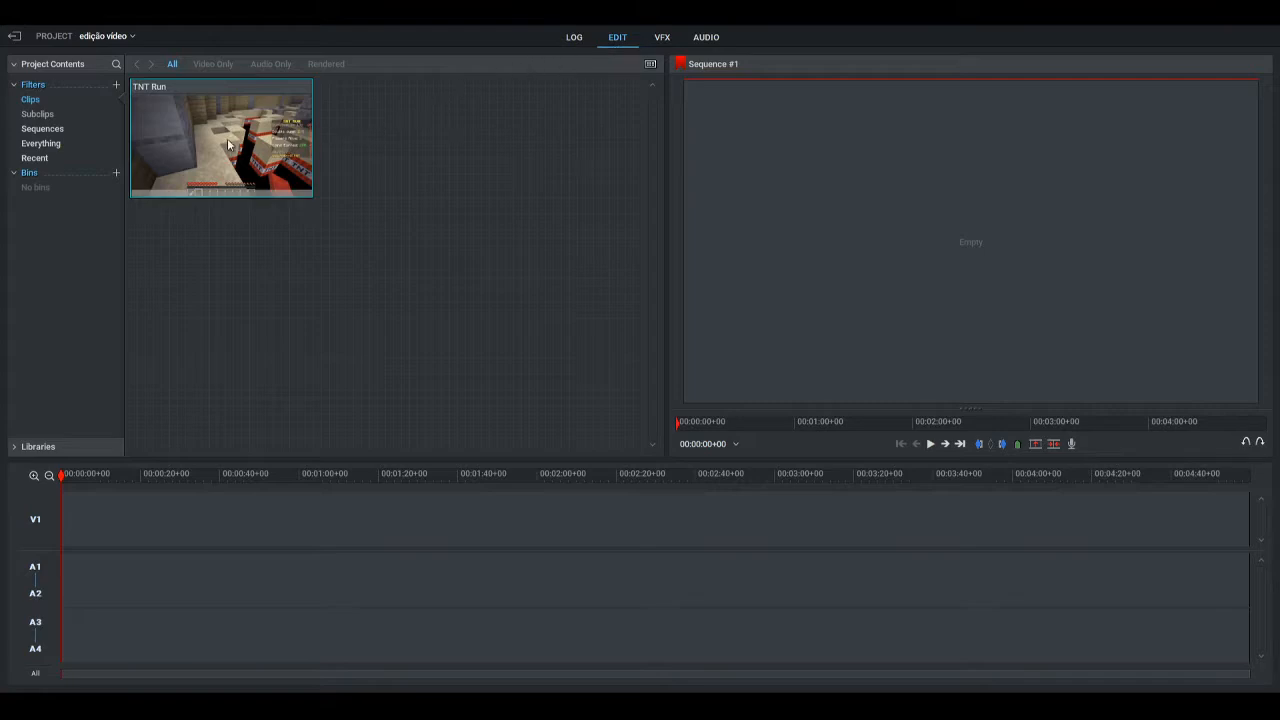
pyautogui.moveTo(223, 117); pyautogui.dragTo(67, 541)
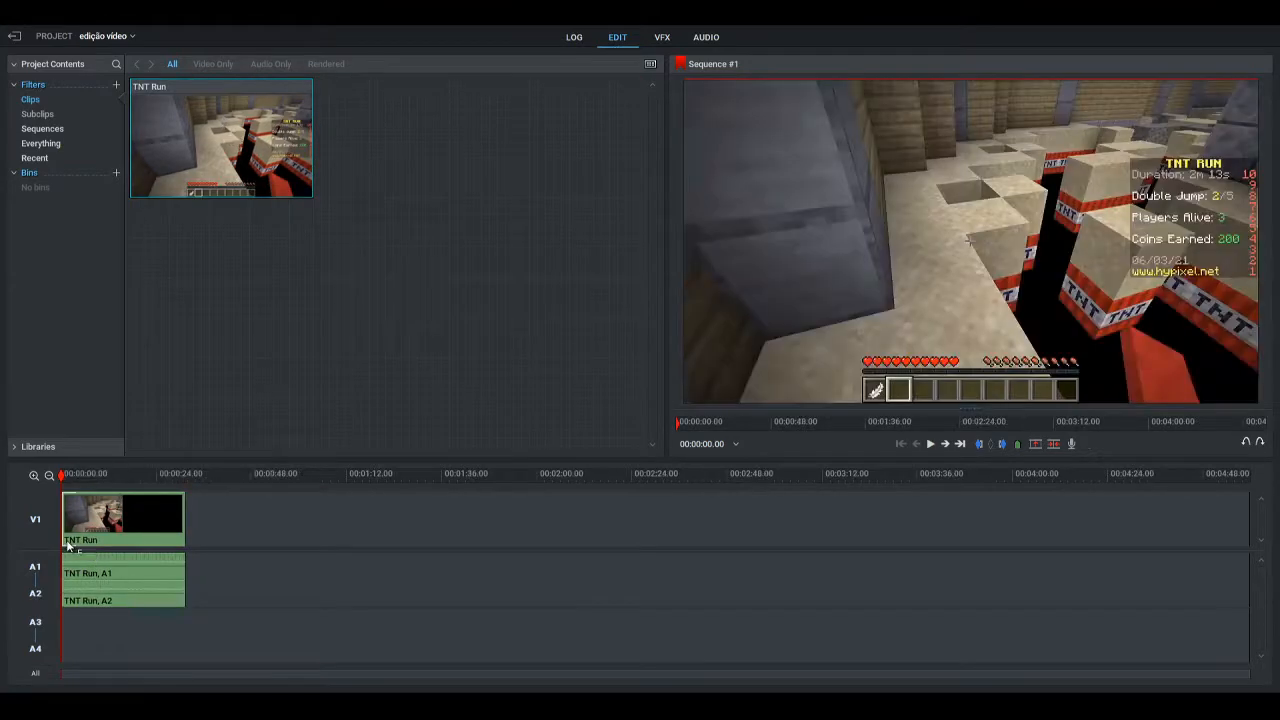
pyautogui.click(33, 477)
pyautogui.click(33, 477)
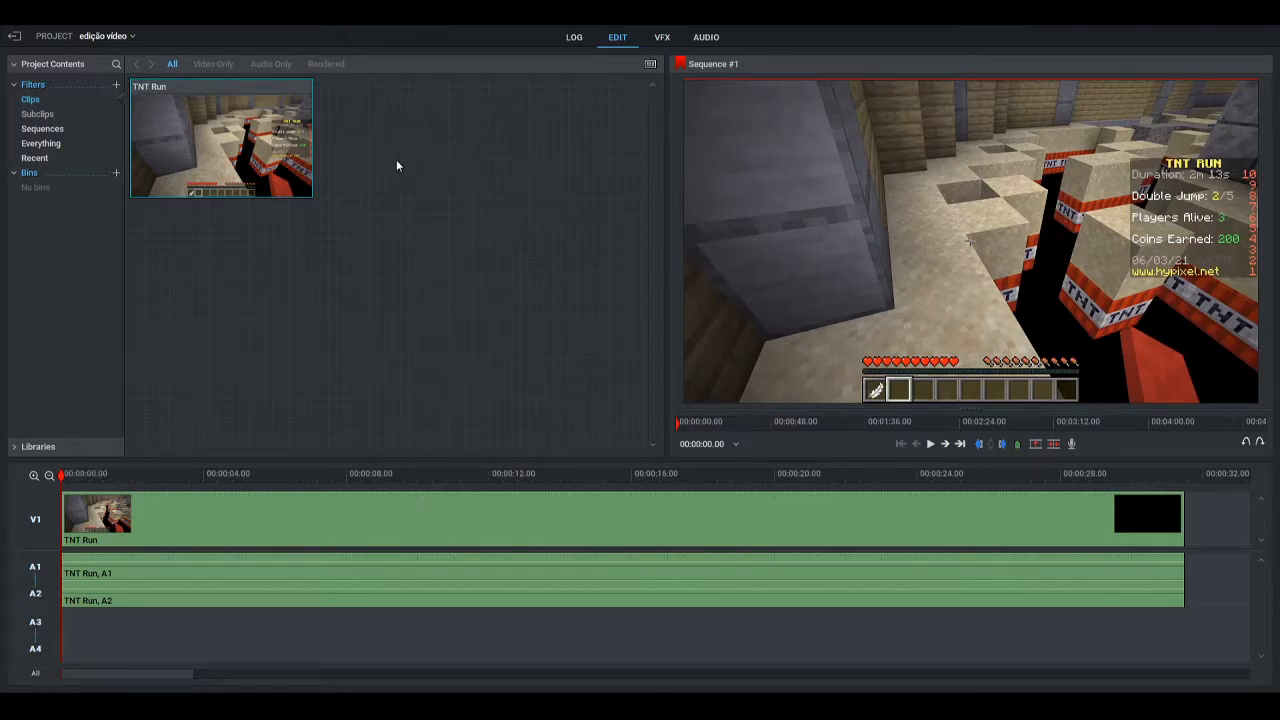
# Play back the TNT Run footage and import the musica de luta clip into the project
pyautogui.click(930, 443)
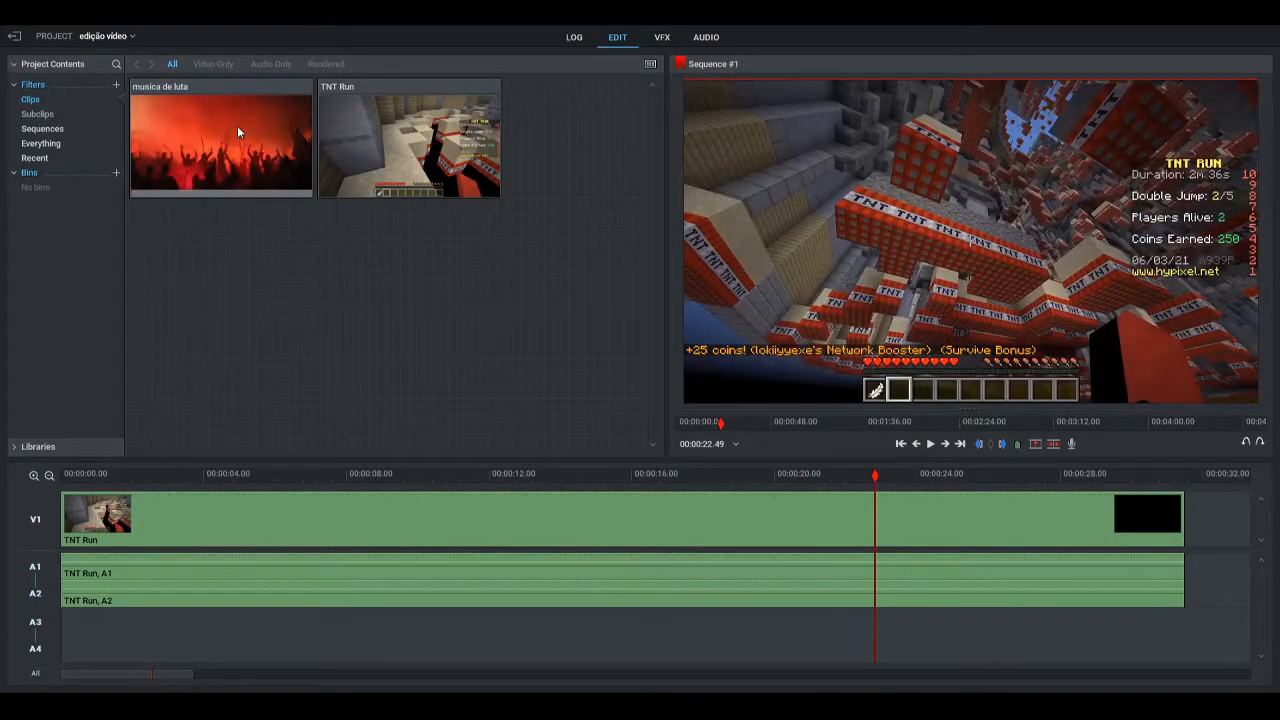
pyautogui.moveTo(237, 125); pyautogui.dragTo(226, 165)
pyautogui.rightClick(31, 503)
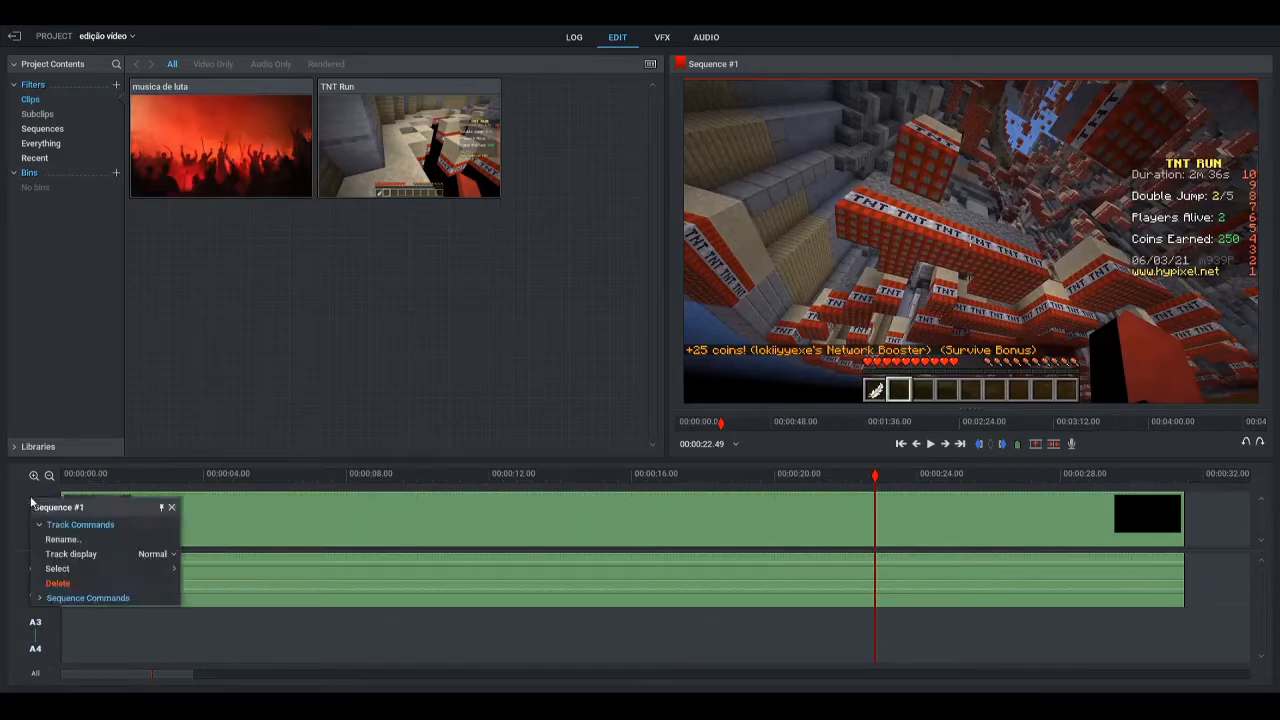
pyautogui.click(263, 259)
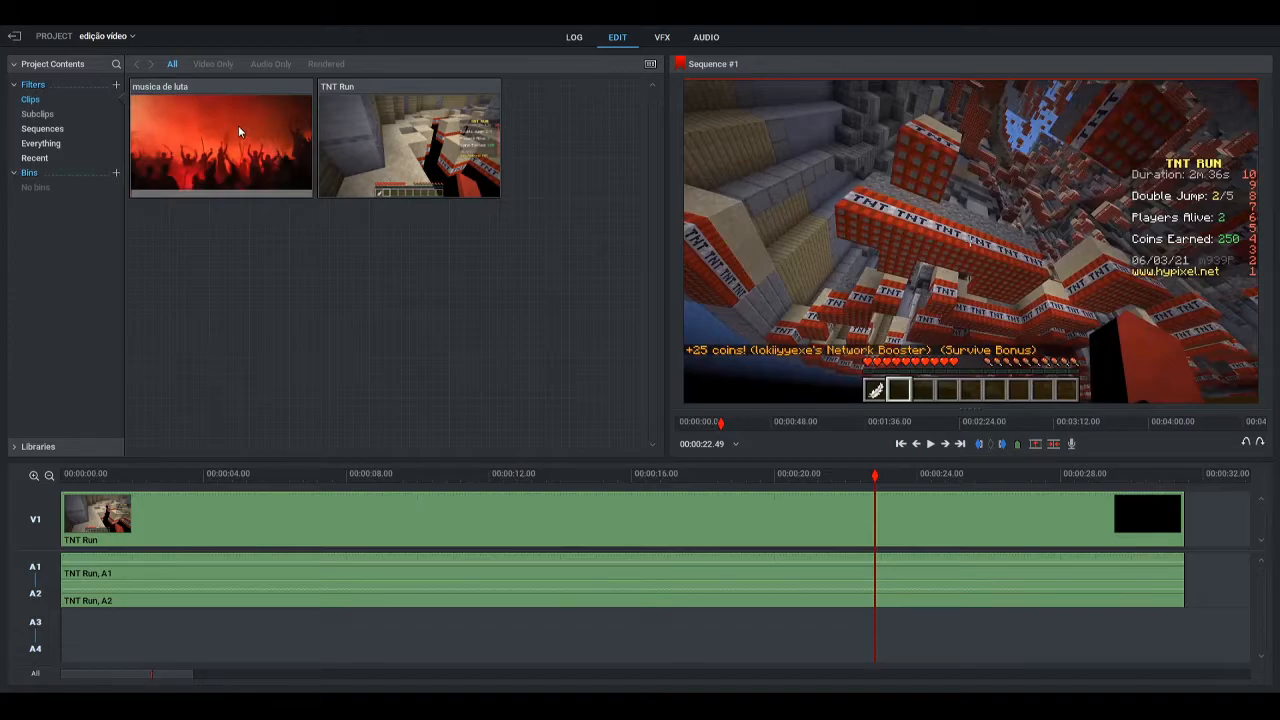
pyautogui.rightClick(183, 636)
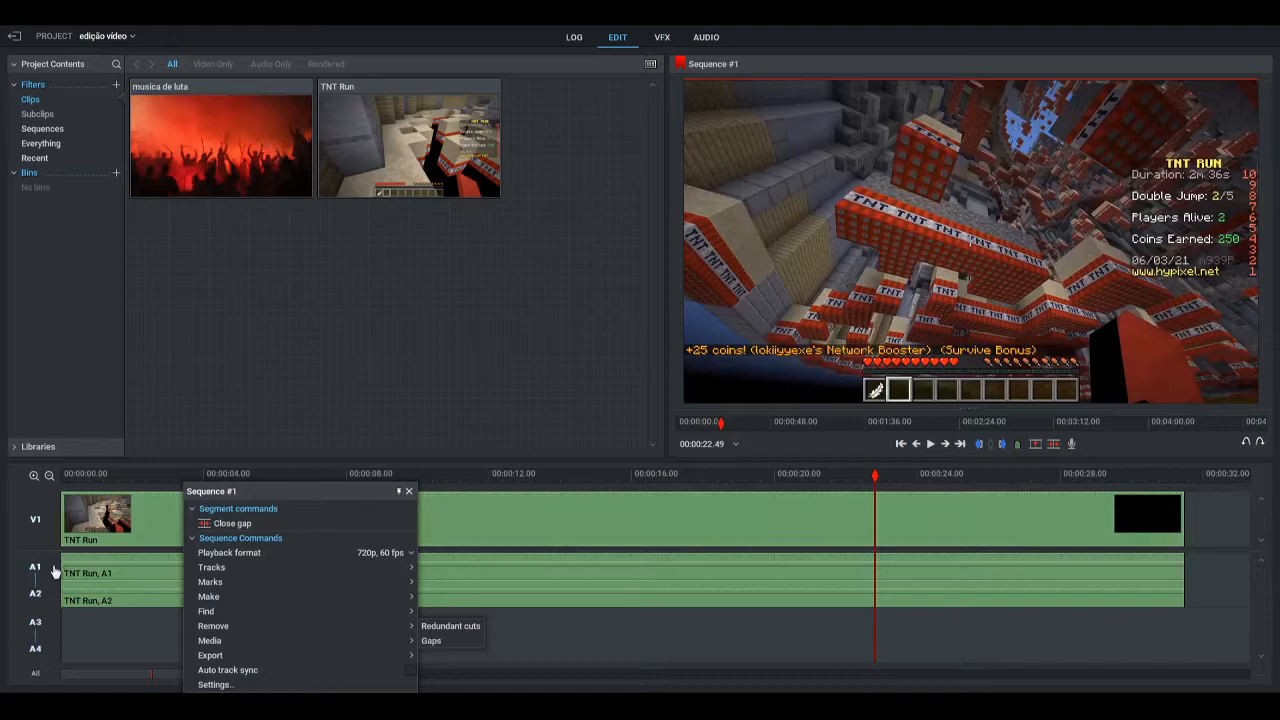
pyautogui.rightClick(151, 640)
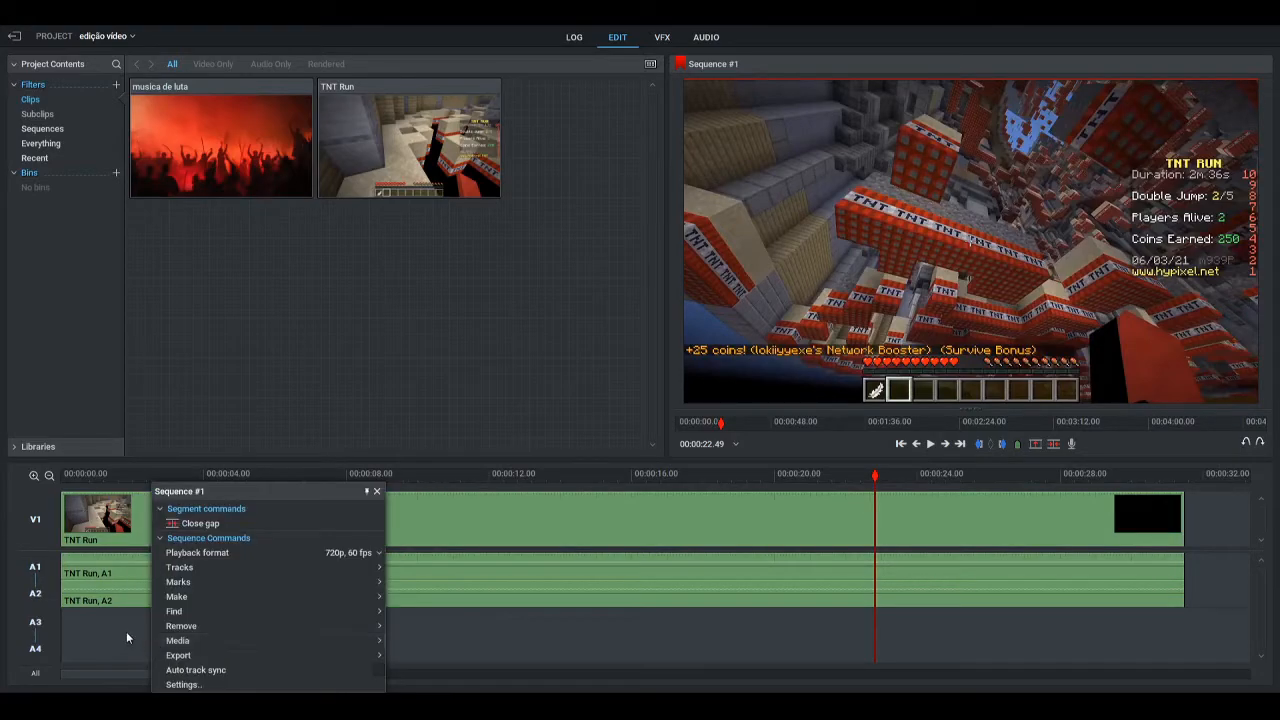
pyautogui.rightClick(562, 531)
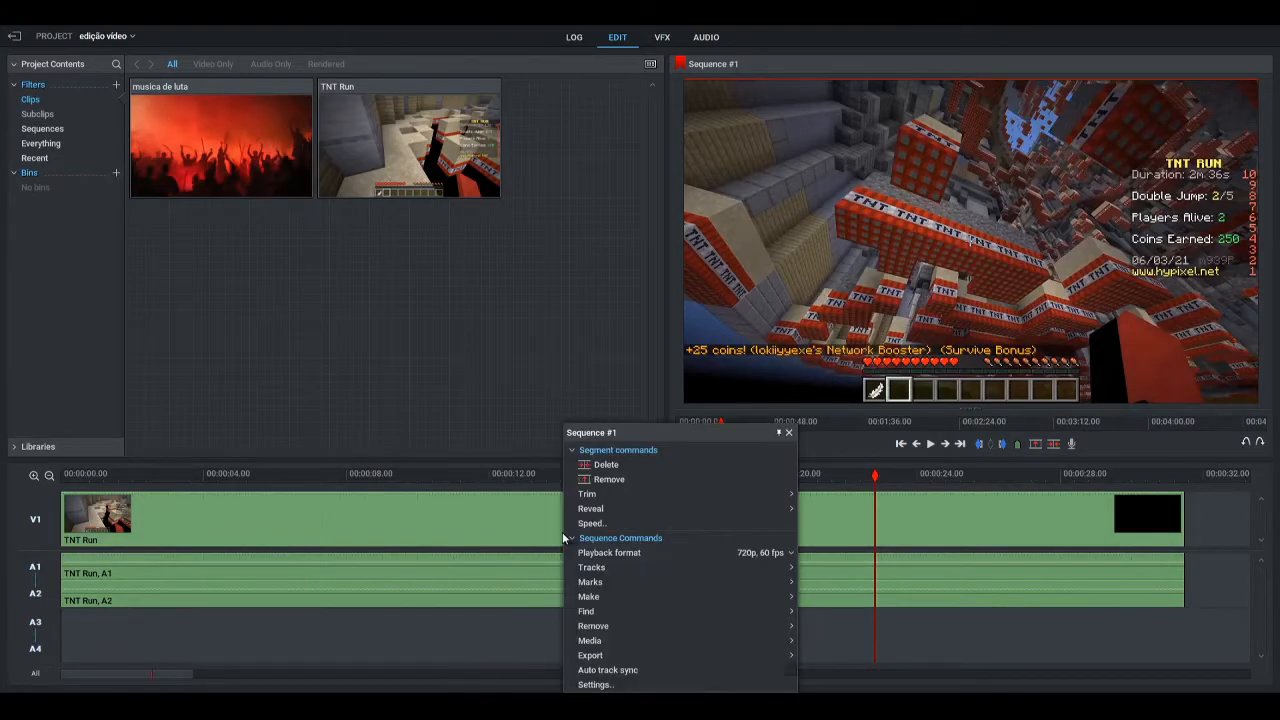
pyautogui.rightClick(322, 383)
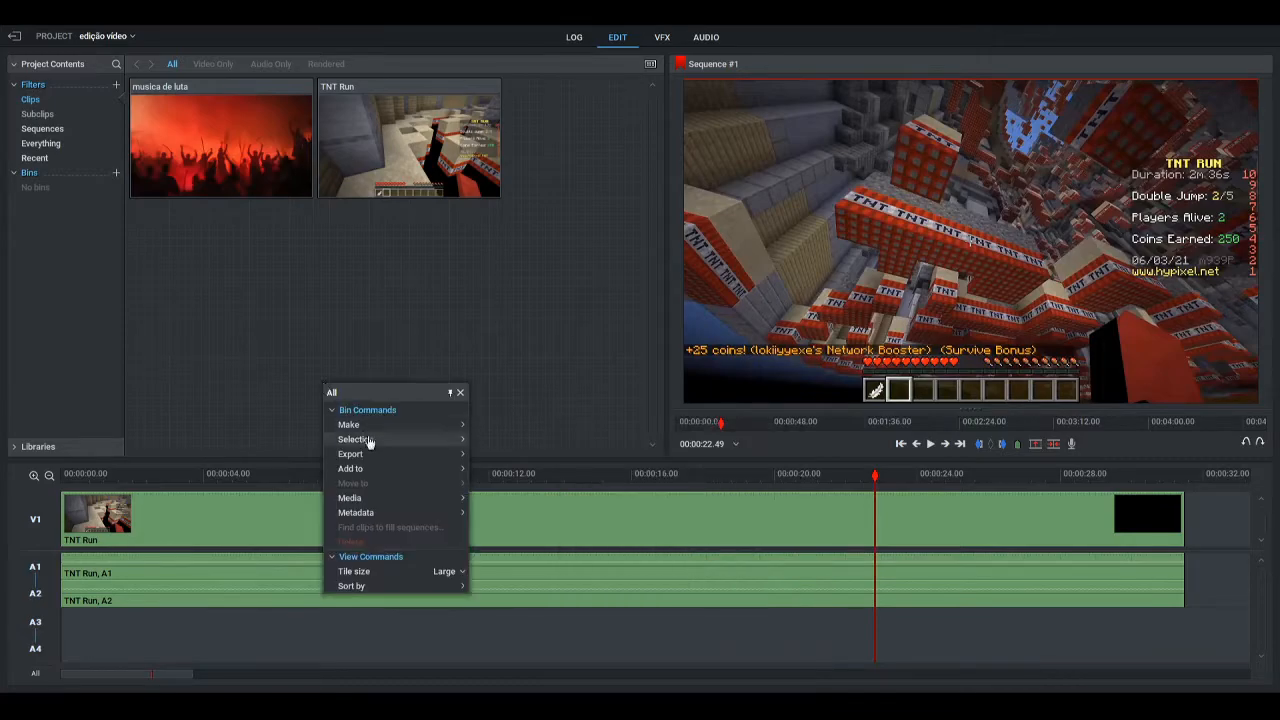
# Add a second video track and place the musica de luta clip at the sequence start, with its audio on A3 and A4
pyautogui.rightClick(491, 630)
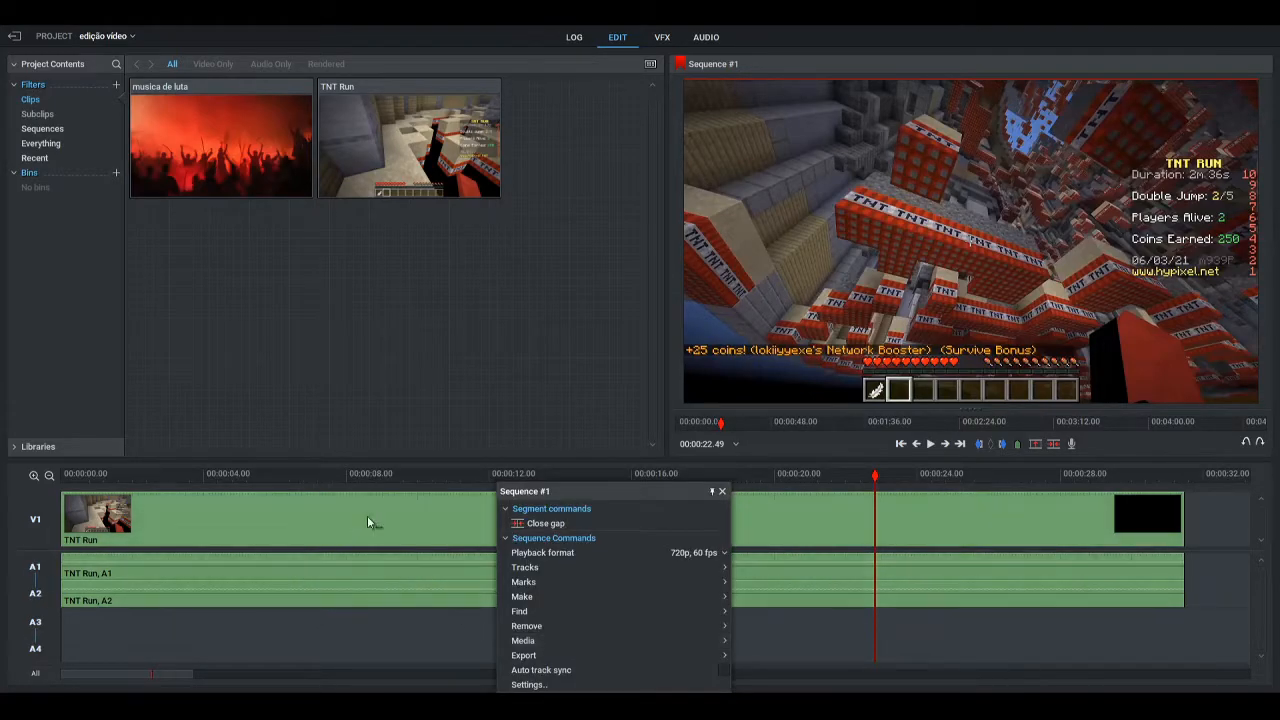
pyautogui.moveTo(722, 572)
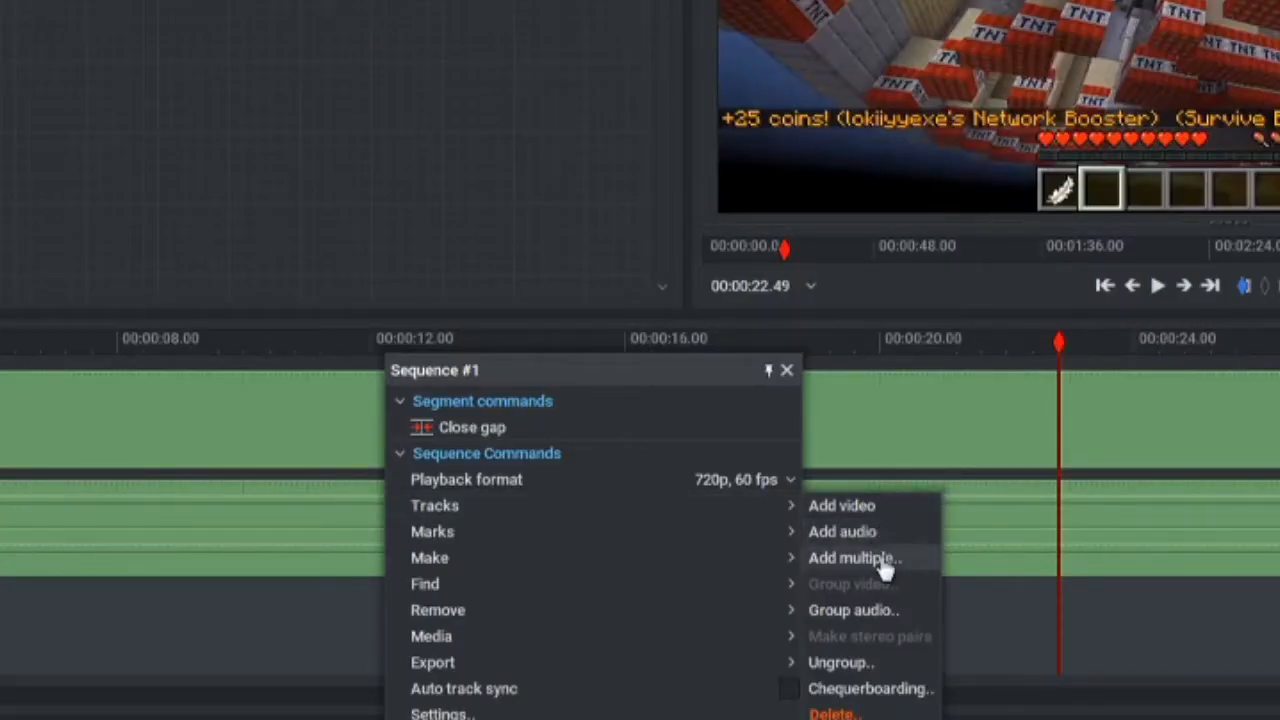
pyautogui.click(876, 510)
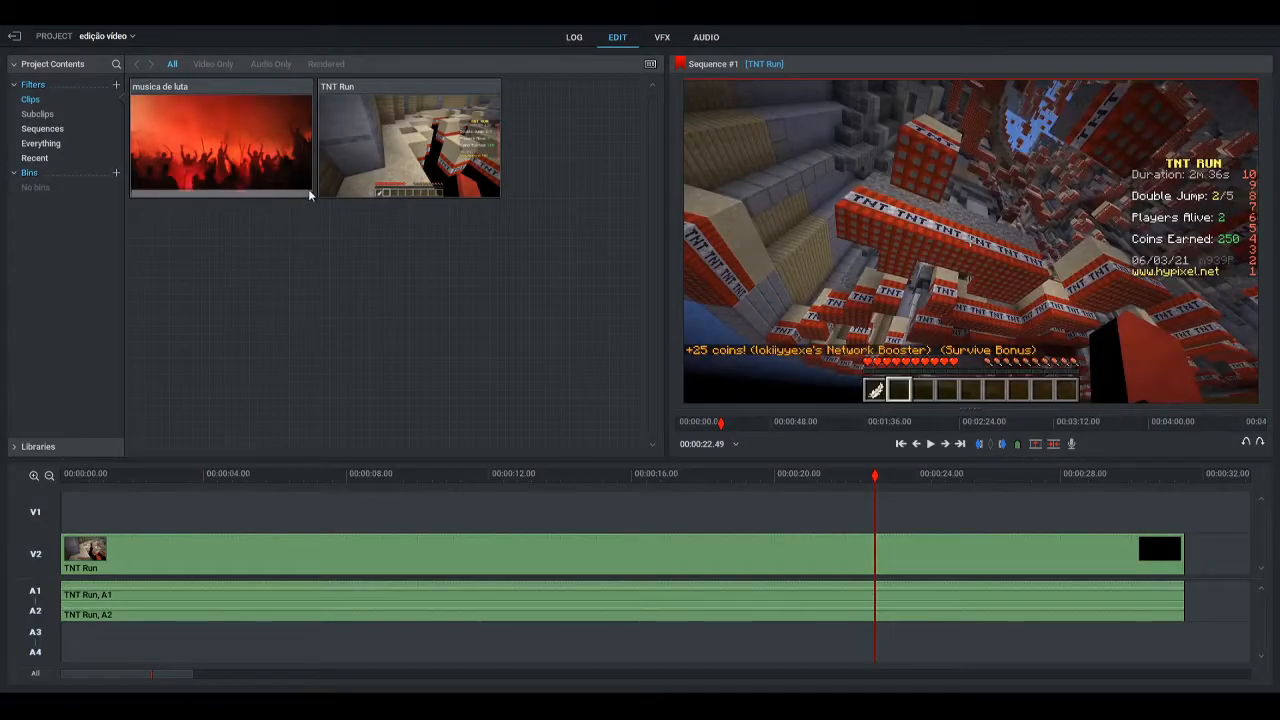
pyautogui.moveTo(229, 127); pyautogui.dragTo(66, 640)
# Delete the picture segment of musica de luta, keeping its audio, and remove the empty V1 track
pyautogui.click(157, 509)
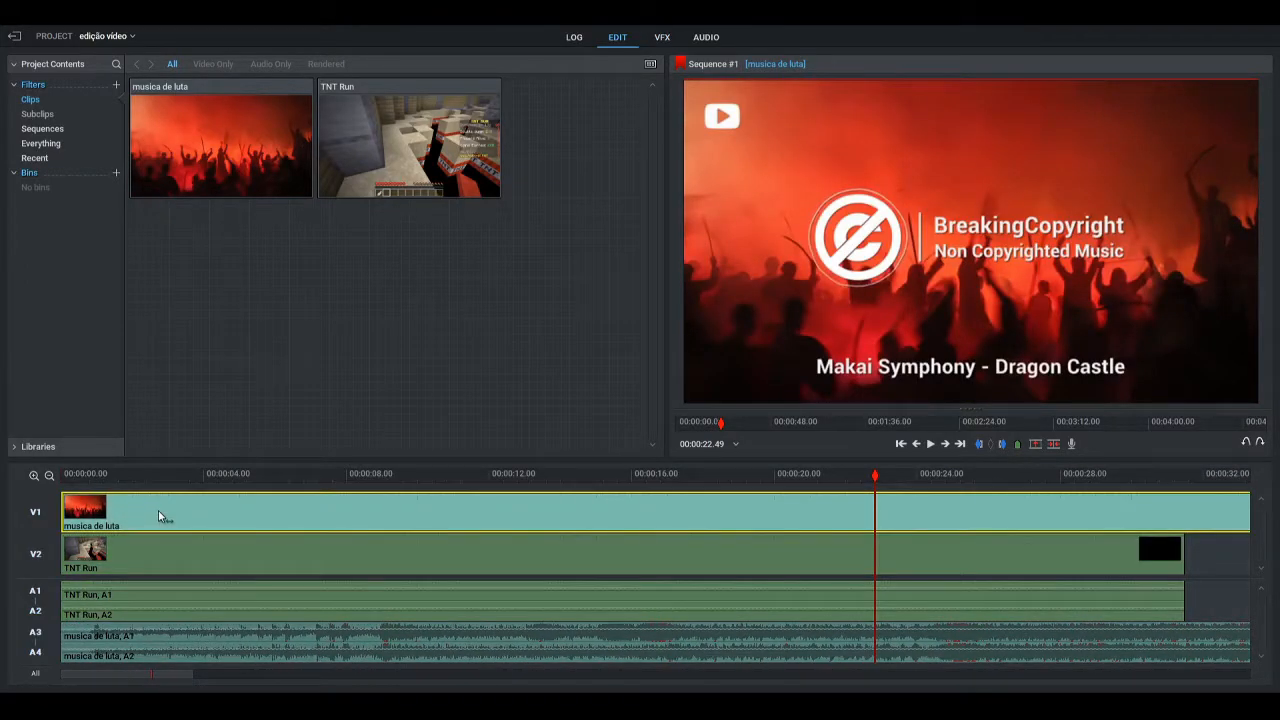
pyautogui.press('Delete')
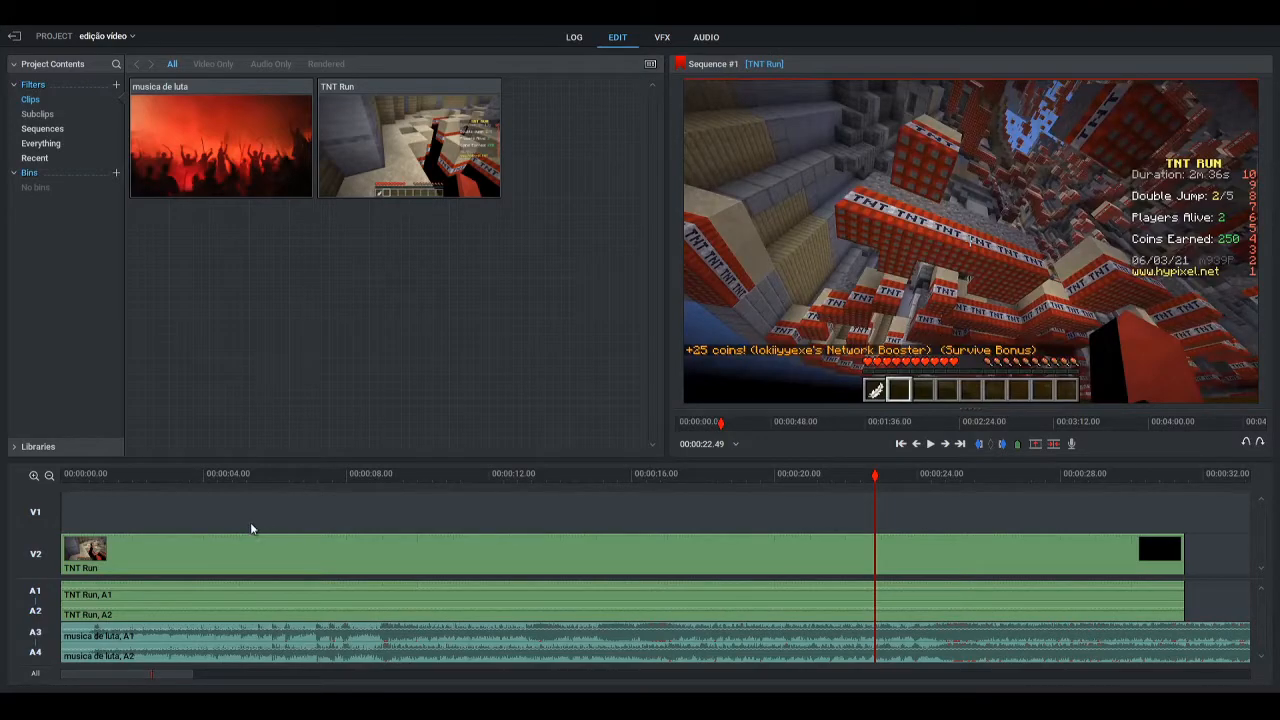
pyautogui.rightClick(37, 517)
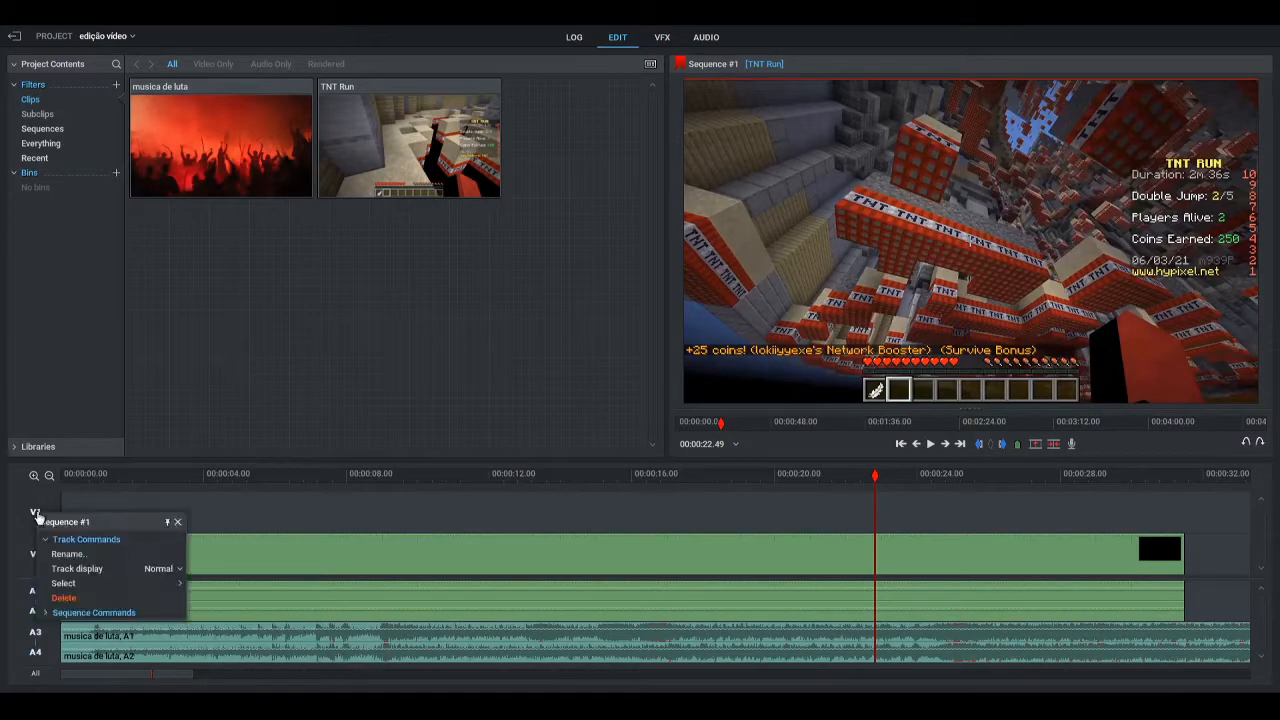
pyautogui.click(70, 597)
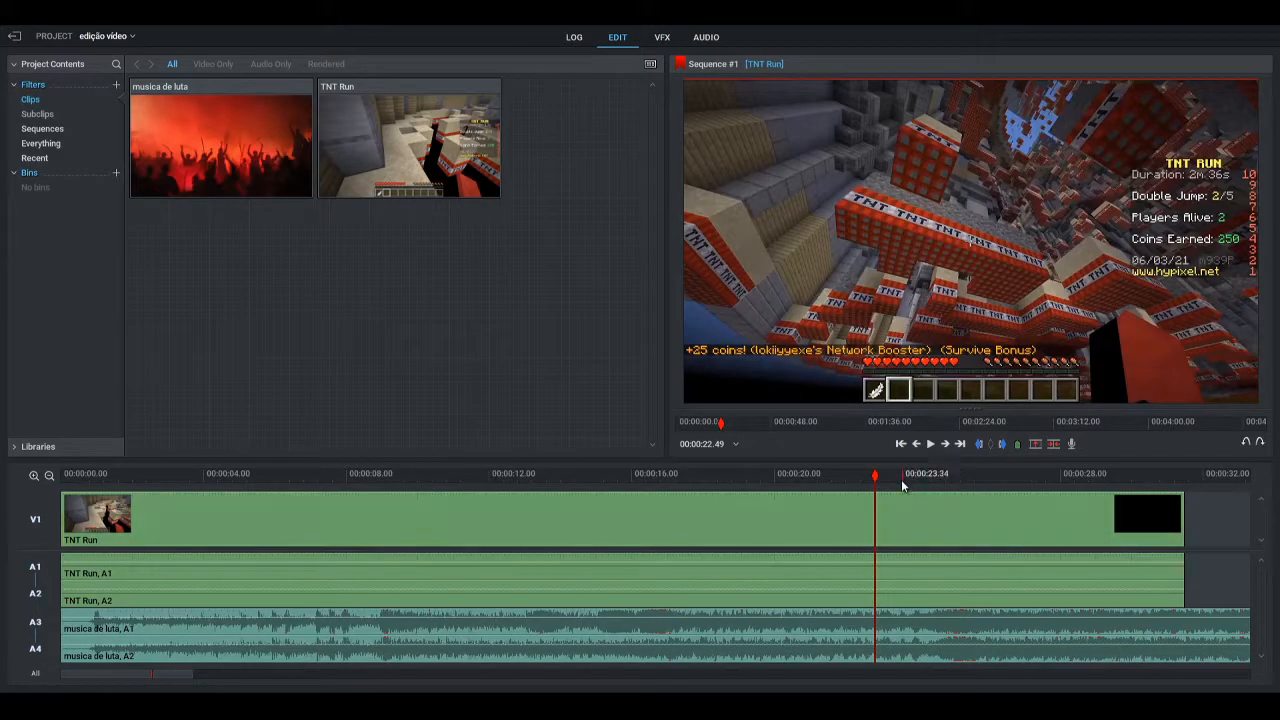
# Play back the footage and music together from near the start of the sequence
pyautogui.moveTo(876, 478); pyautogui.dragTo(82, 506)
pyautogui.click(930, 445)
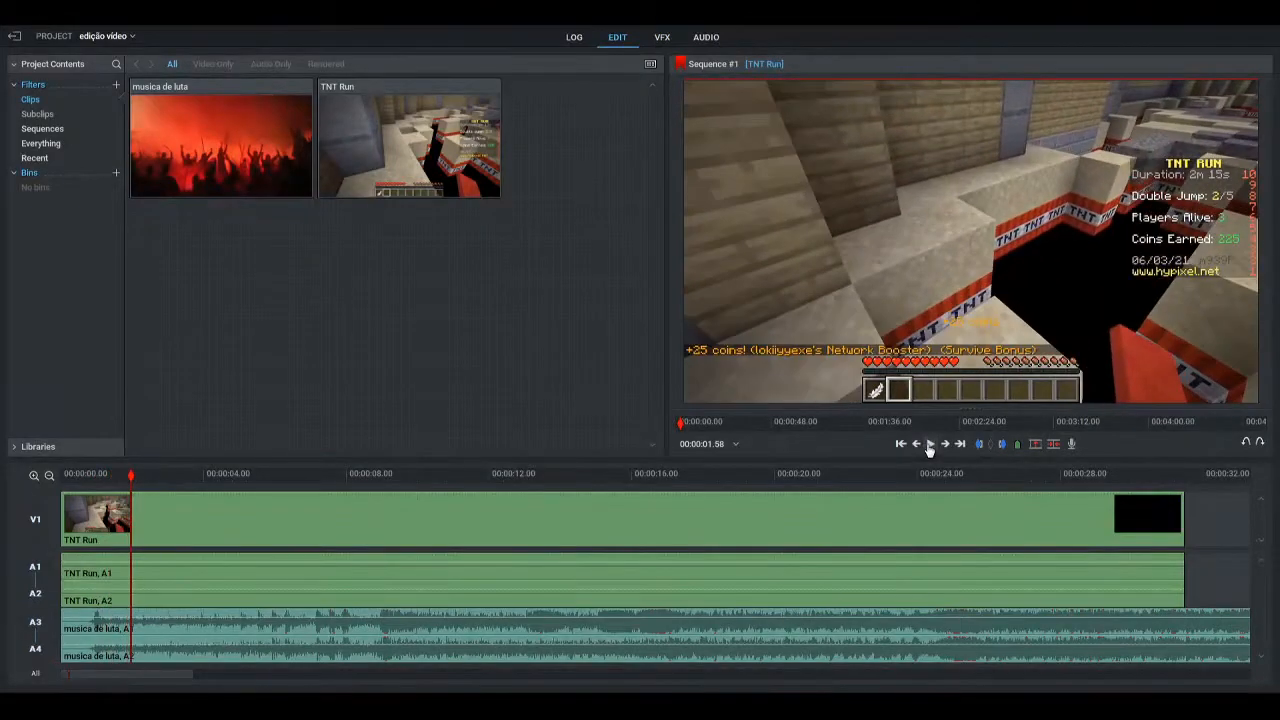
# Look through the audio, log, edit and VFX workspaces
pyautogui.click(716, 42)
pyautogui.click(628, 40)
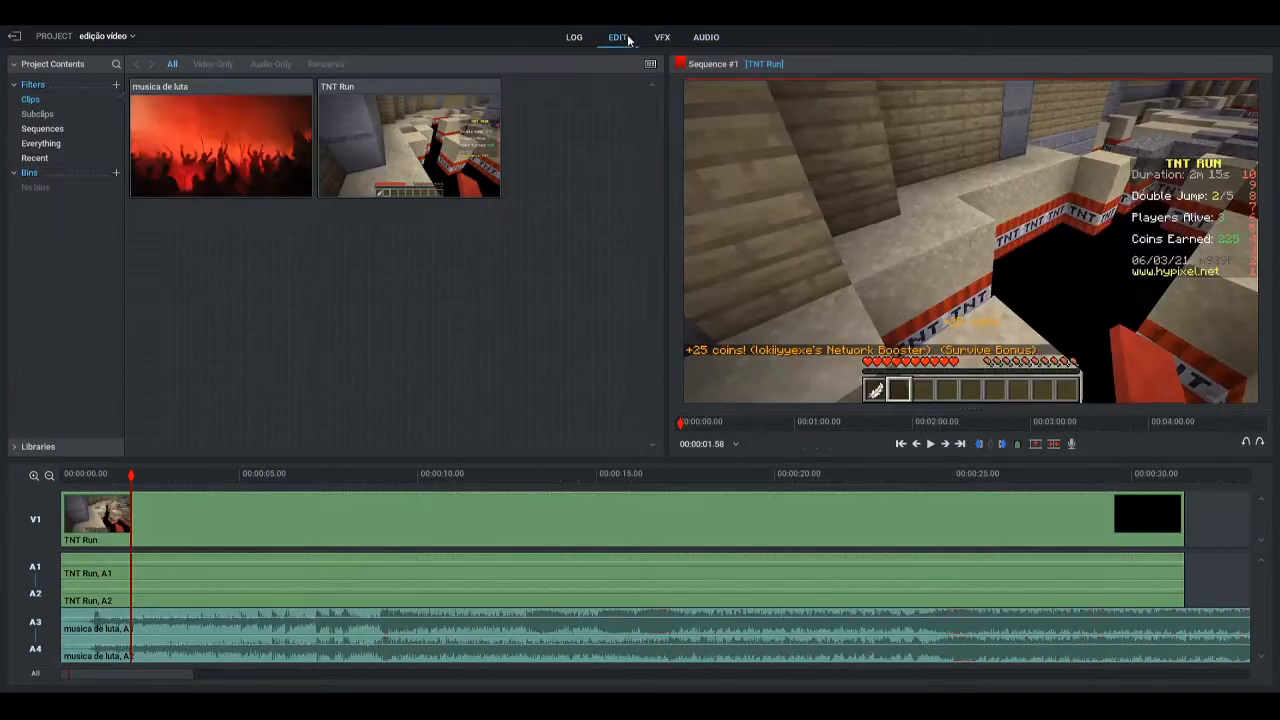
pyautogui.click(706, 40)
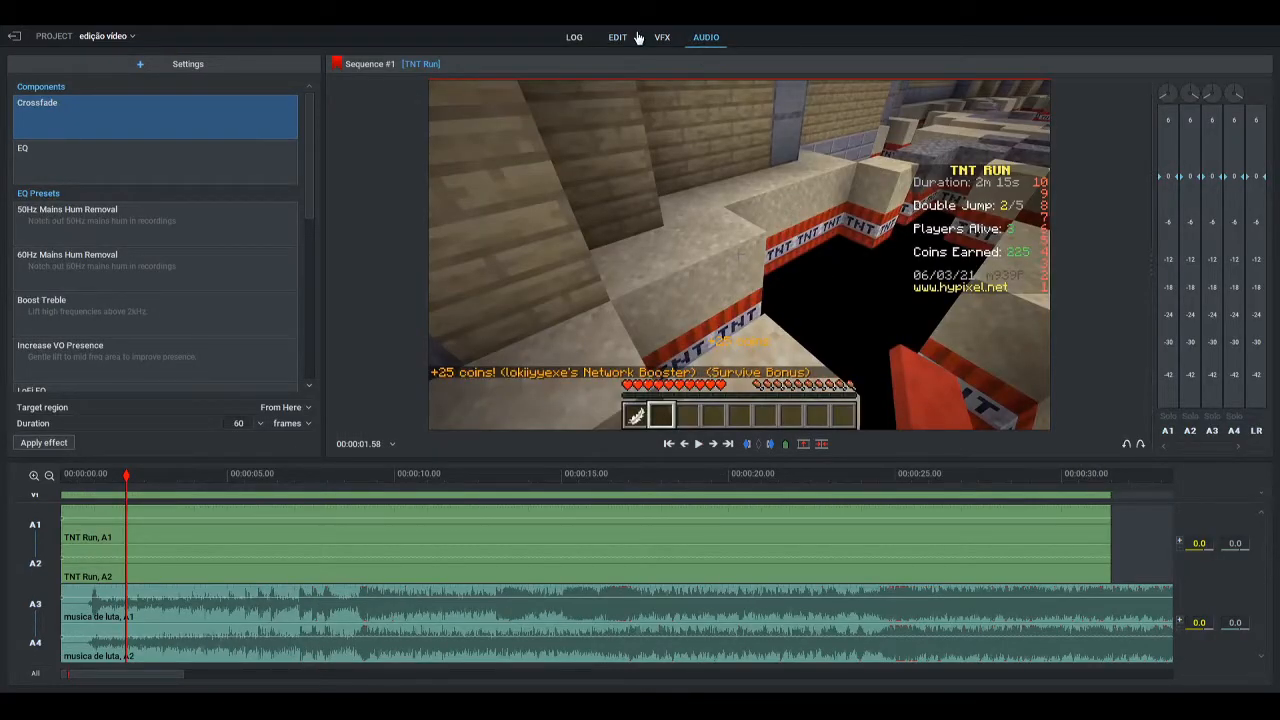
pyautogui.click(574, 37)
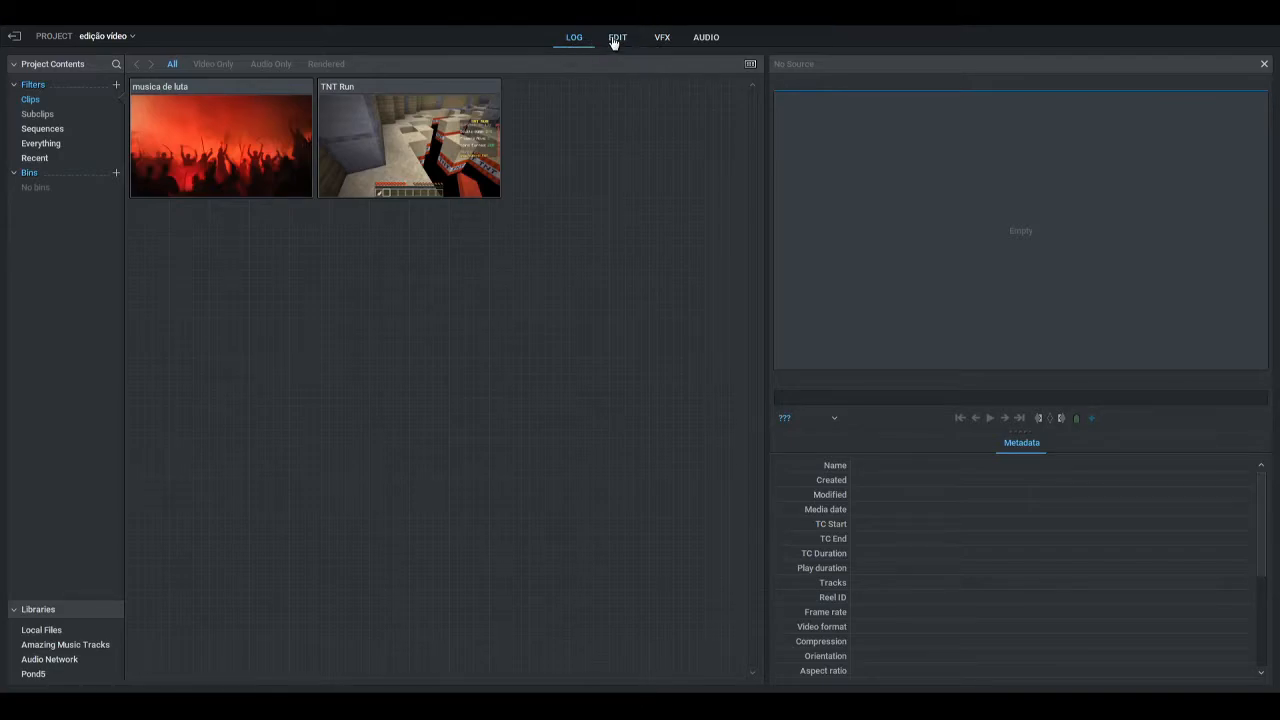
pyautogui.click(613, 40)
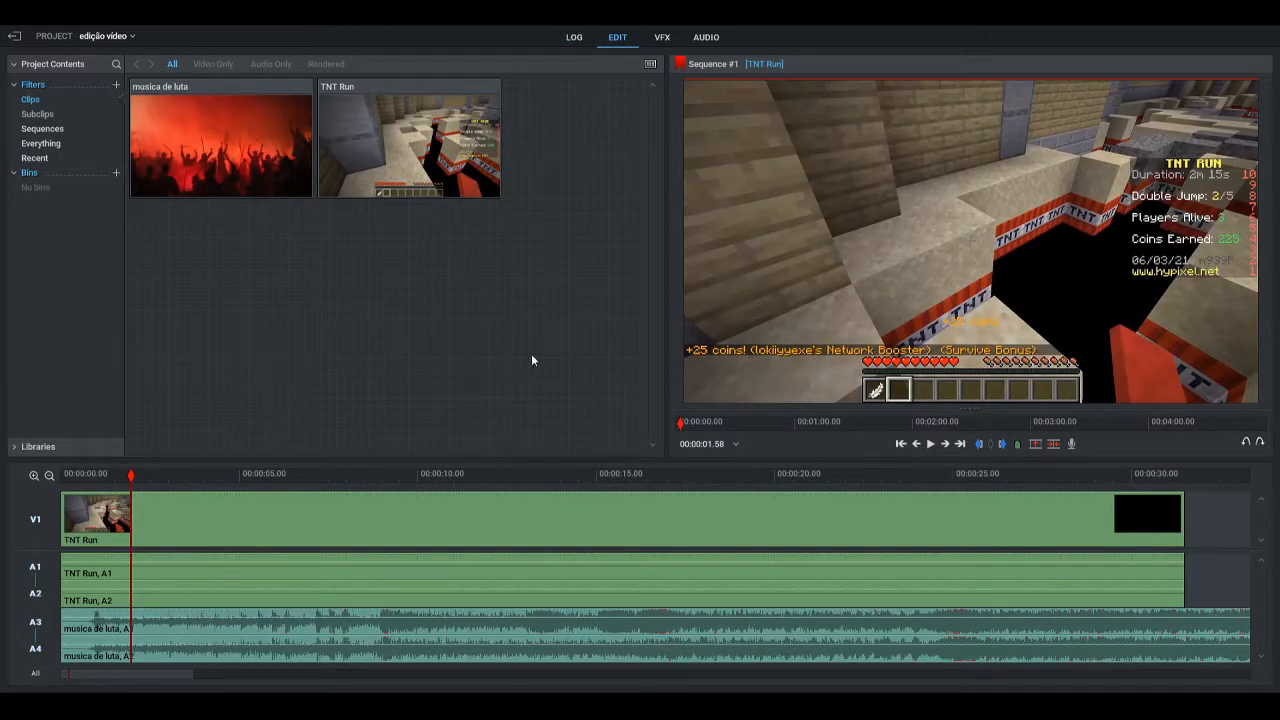
pyautogui.click(662, 37)
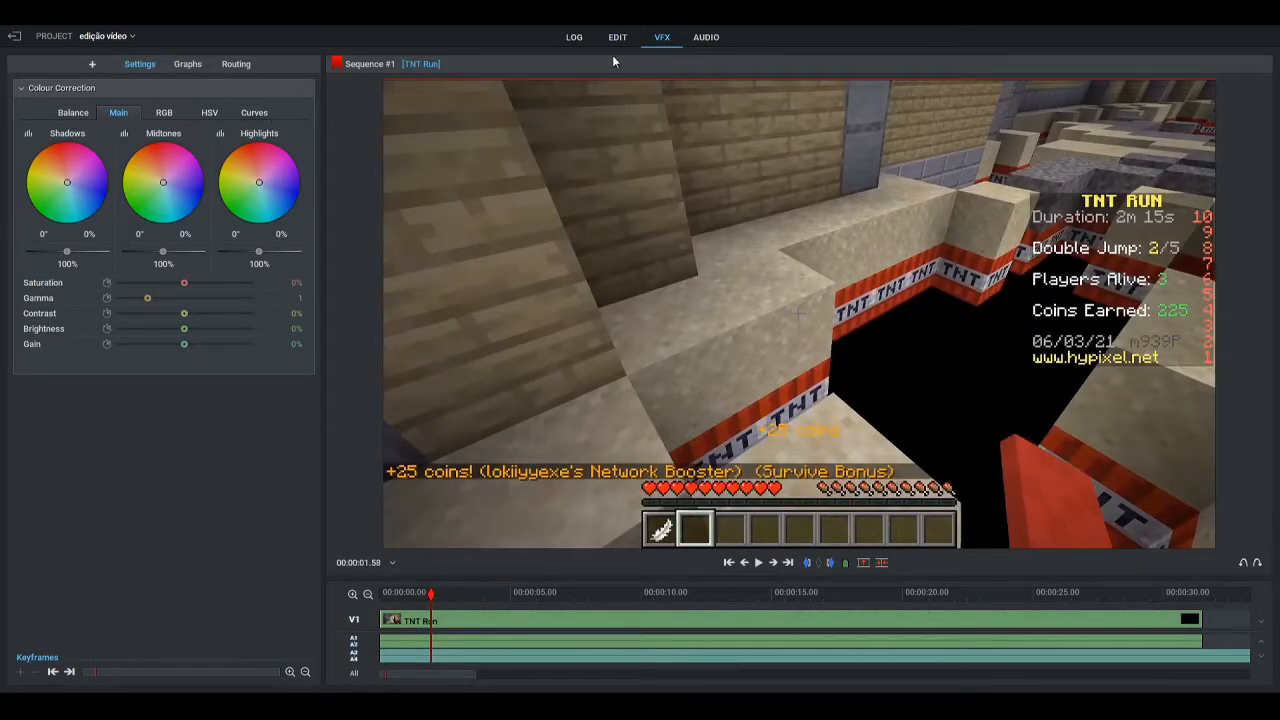
# Lower the level of the musica de luta audio on A3 and A4 to about -4.8 dB and play back the mix
pyautogui.click(707, 37)
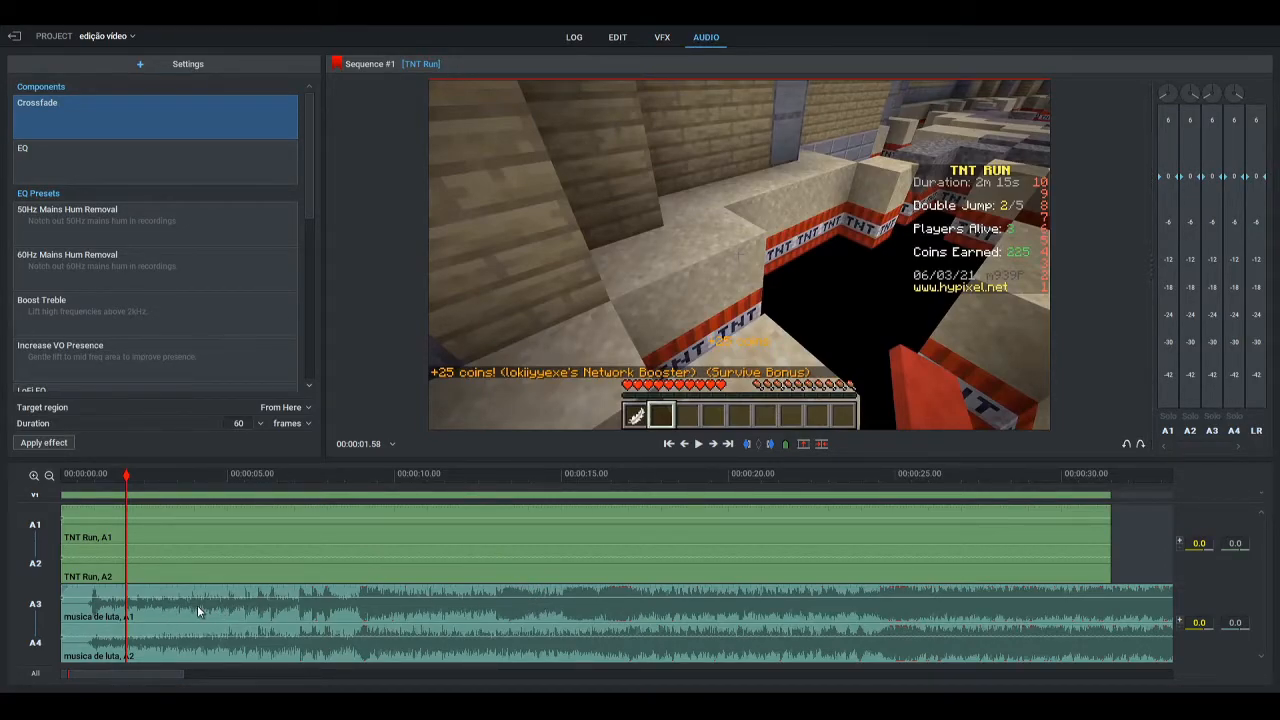
pyautogui.moveTo(449, 597); pyautogui.dragTo(450, 602)
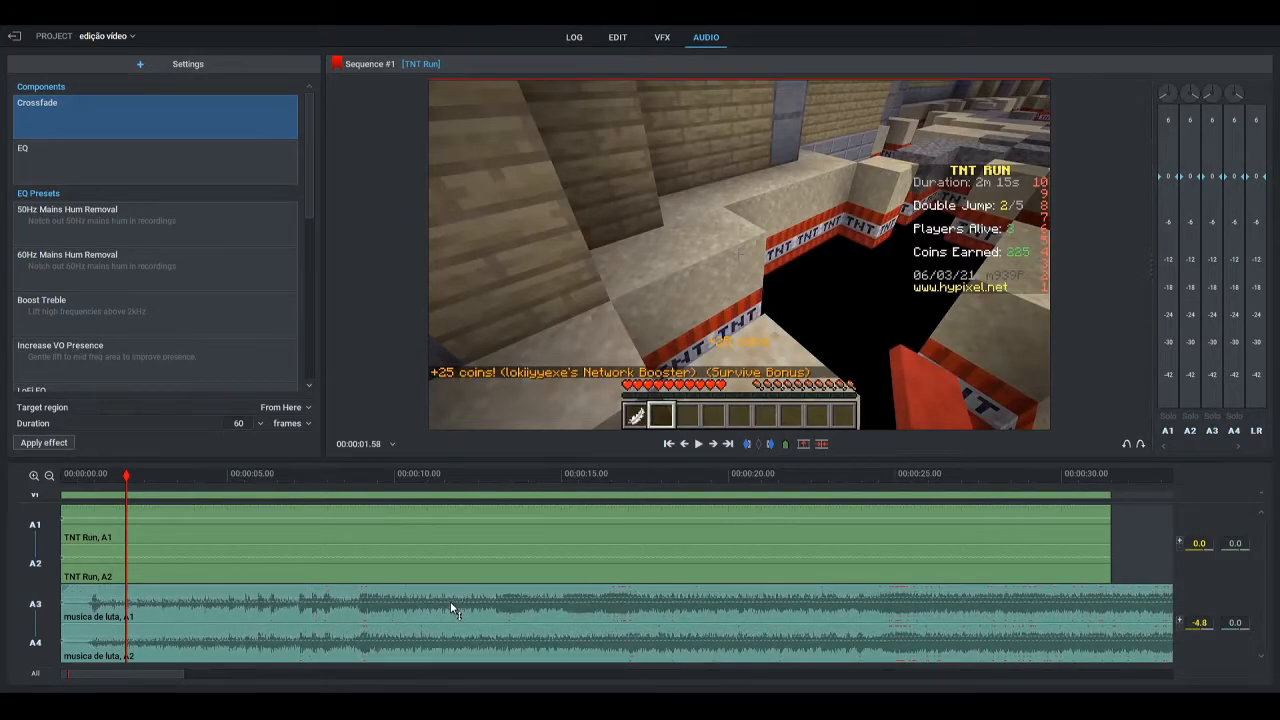
pyautogui.click(612, 38)
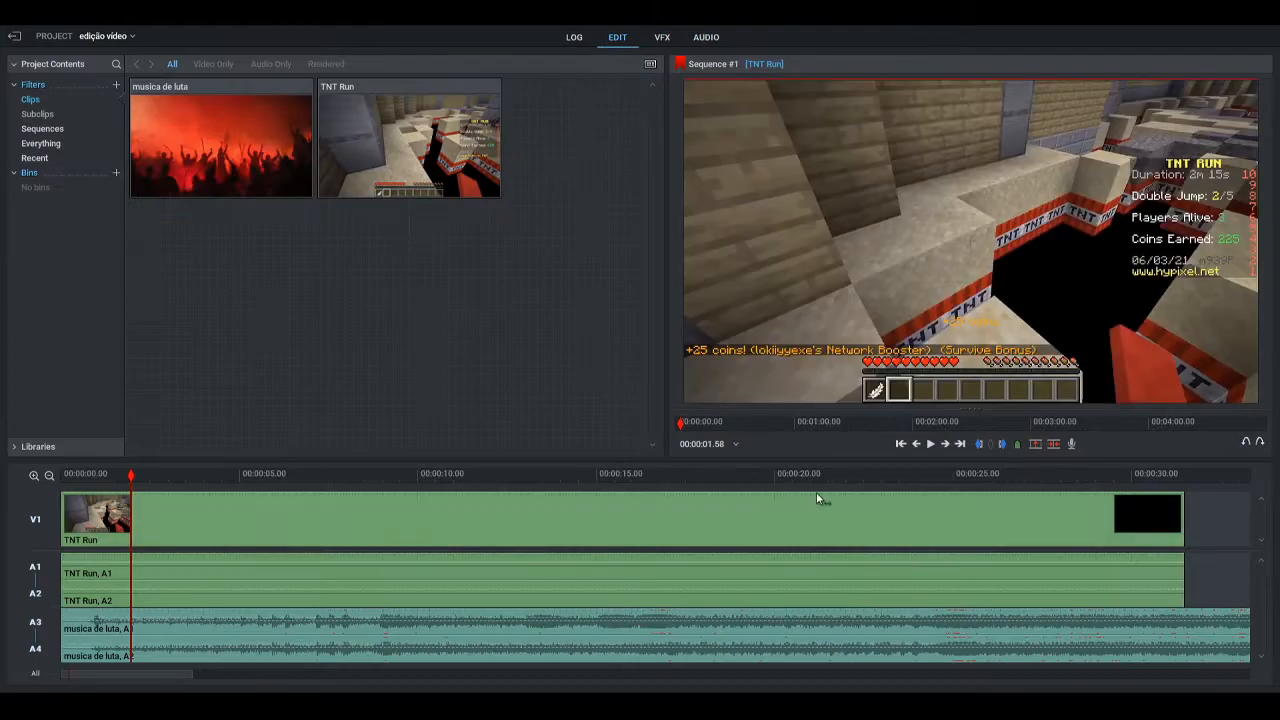
pyautogui.click(932, 446)
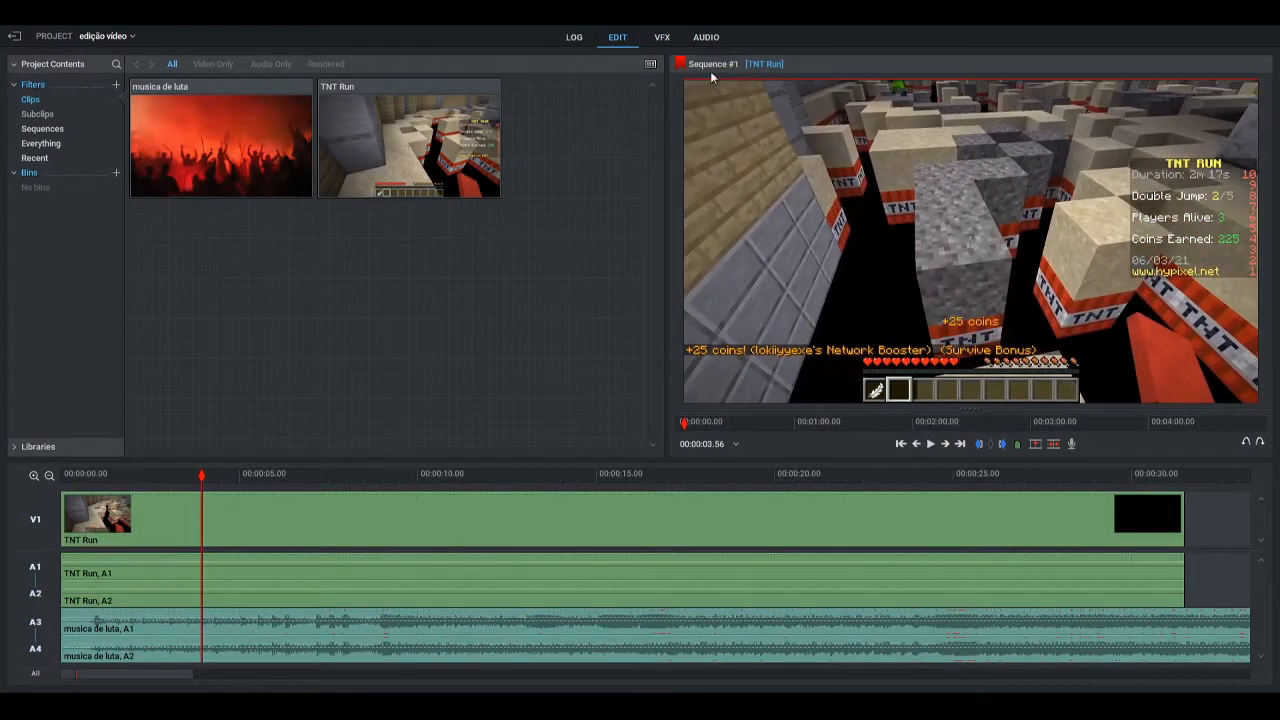
# Reduce the musica de luta audio level further to about -6.9 dB and play a short stretch to check it
pyautogui.click(707, 38)
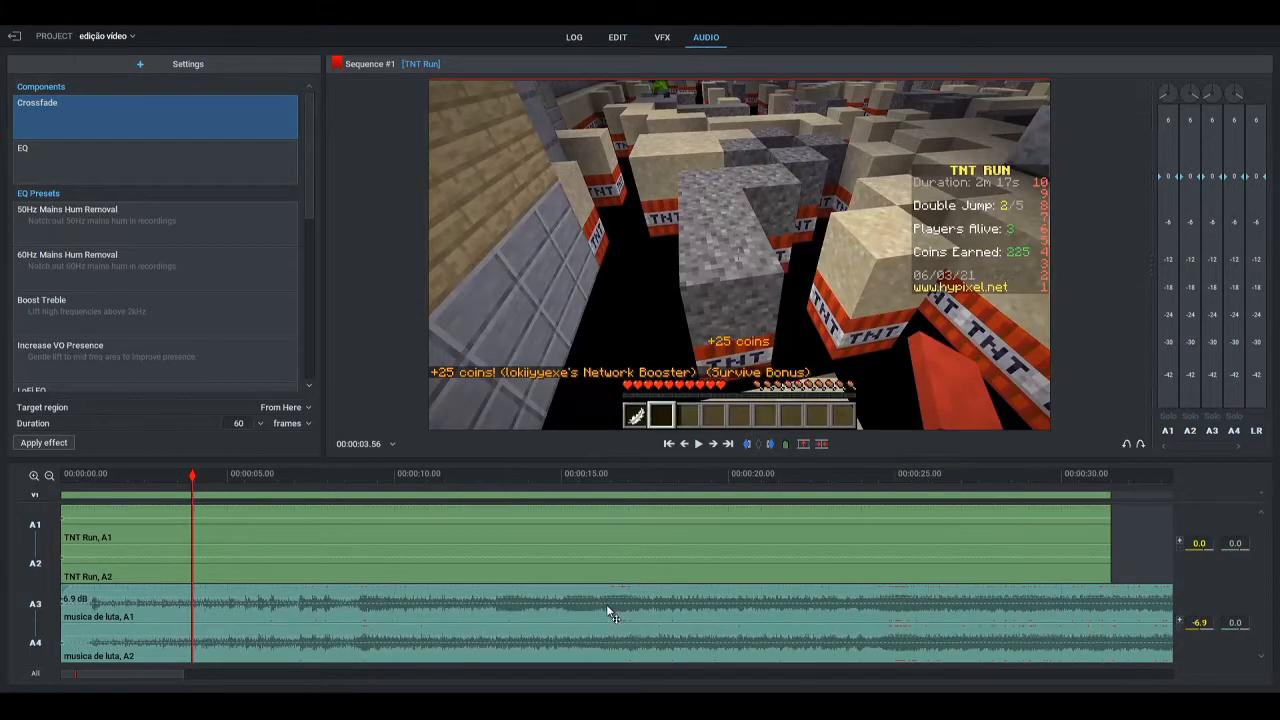
pyautogui.click(615, 37)
pyautogui.click(930, 444)
pyautogui.click(930, 444)
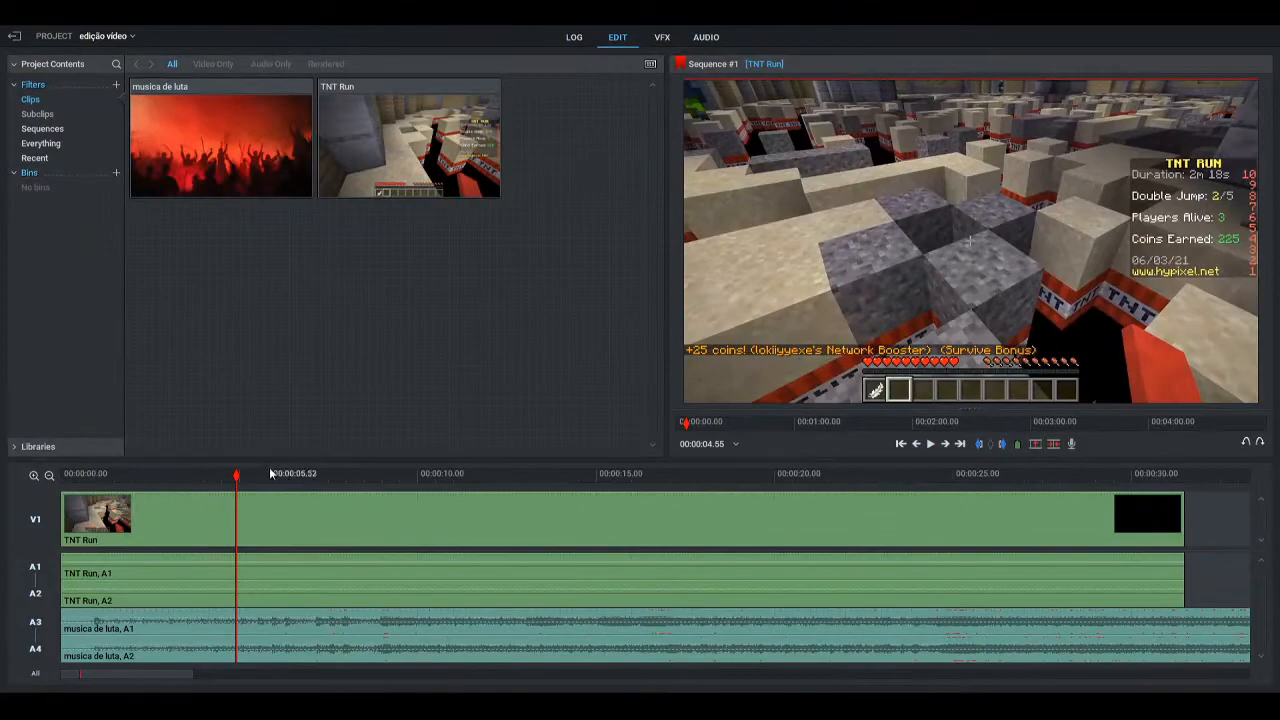
# Return the playhead to near the start of the sequence, at about 00:00:00.38
pyautogui.moveTo(237, 476); pyautogui.dragTo(84, 497)
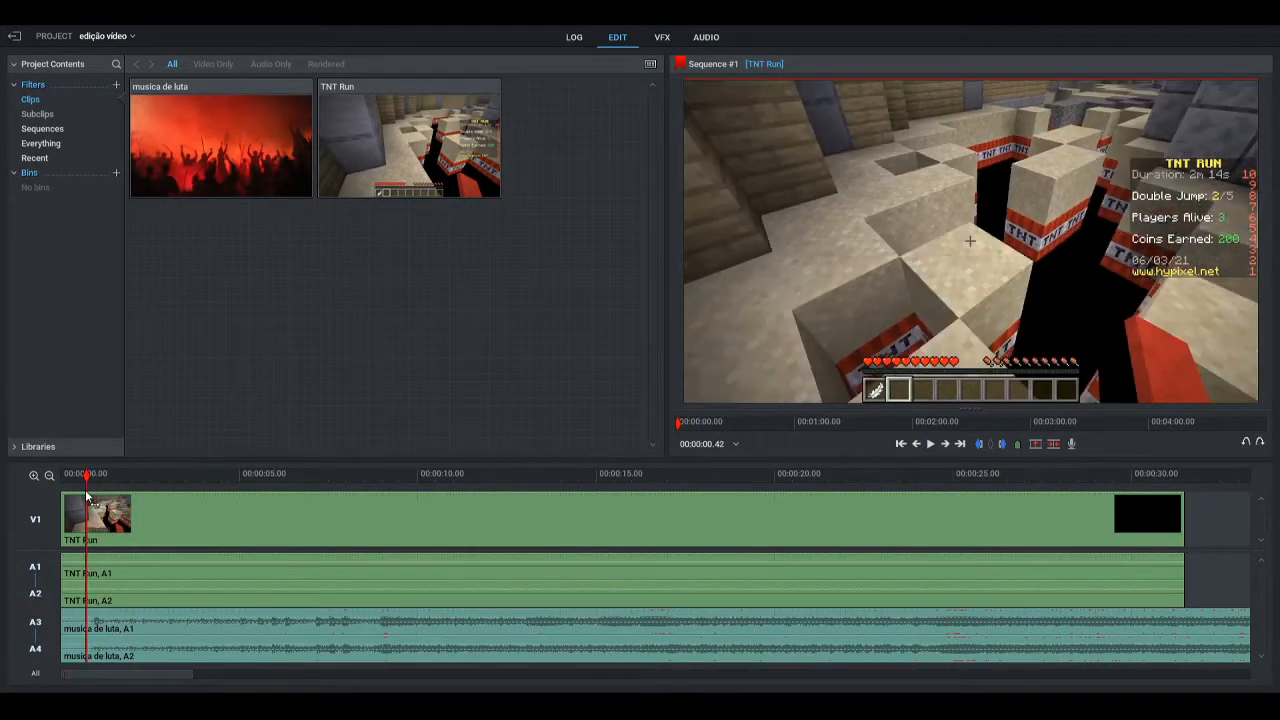
# Trim the beginning of the musica de luta audio on A3 and A4 and move the clip back to the sequence start
pyautogui.moveTo(147, 624); pyautogui.dragTo(214, 628)
pyautogui.click(123, 618)
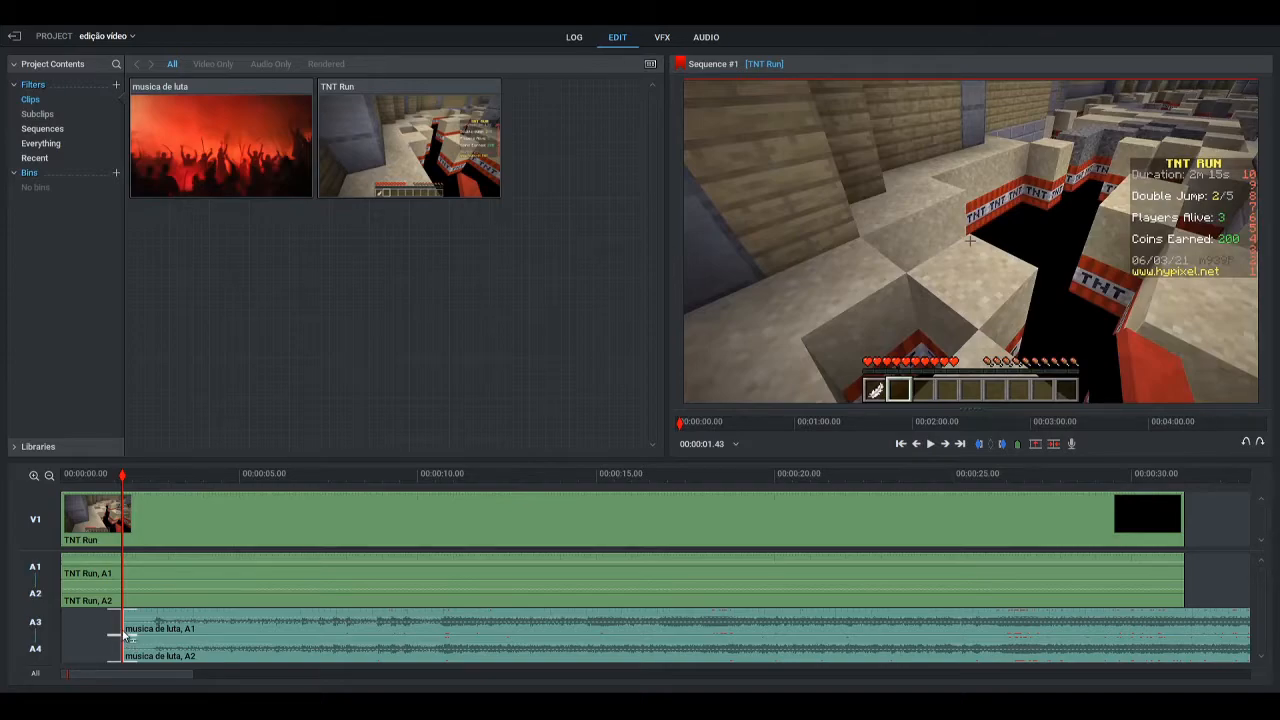
pyautogui.moveTo(123, 634); pyautogui.dragTo(146, 634)
pyautogui.moveTo(269, 635); pyautogui.dragTo(189, 634)
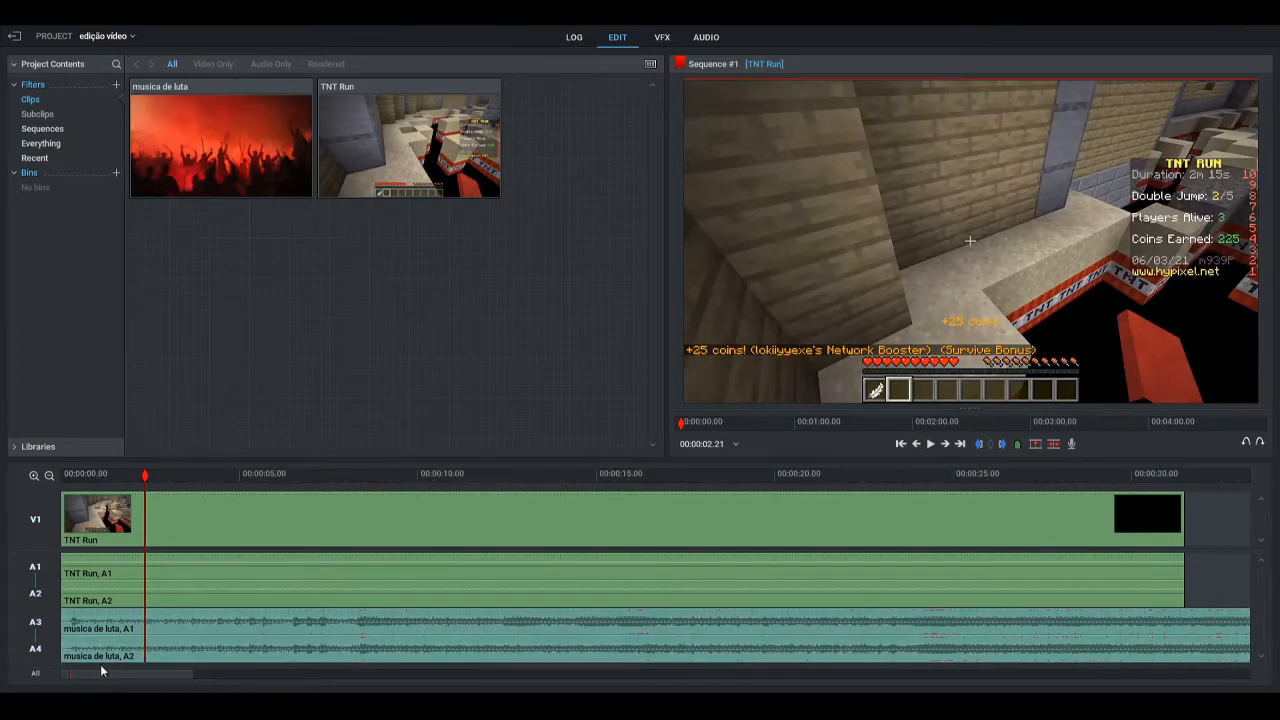
# Trim the end of the musica de luta audio to match the end of the TNT Run video, at about 00:00:31.30
pyautogui.moveTo(145, 676); pyautogui.dragTo(249, 675)
pyautogui.click(49, 475)
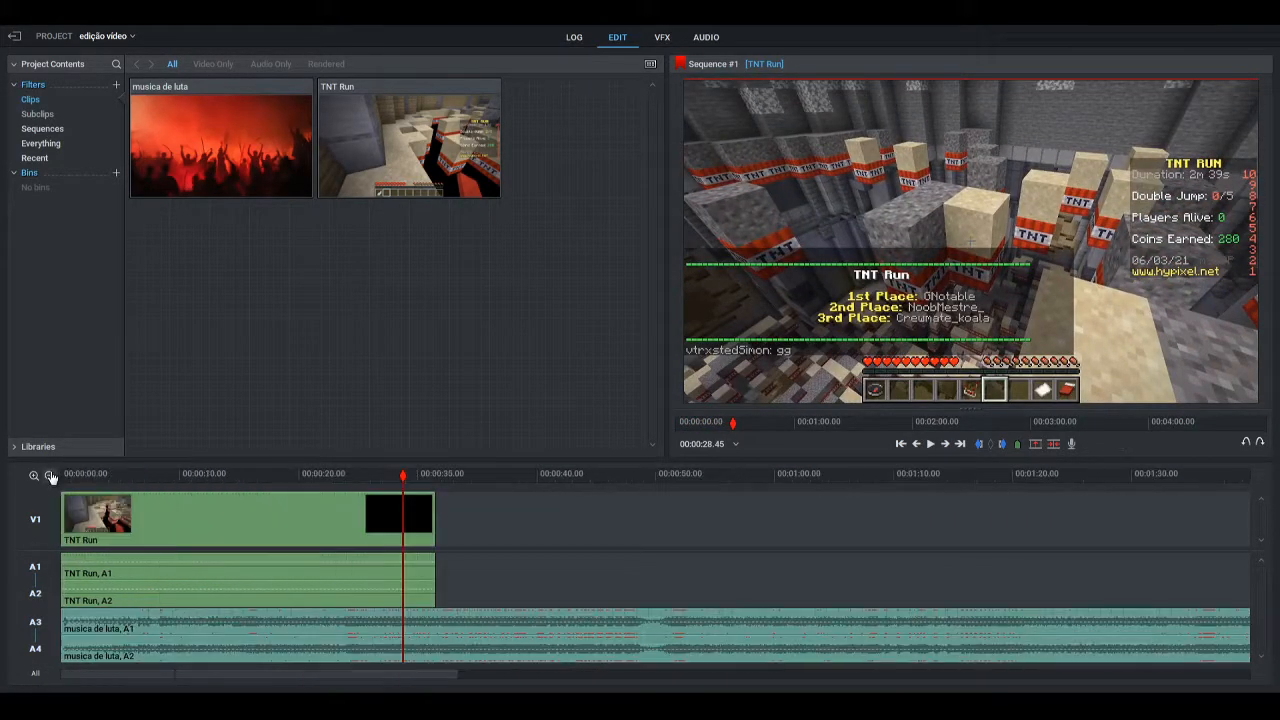
pyautogui.moveTo(267, 675); pyautogui.dragTo(348, 676)
pyautogui.click(50, 476)
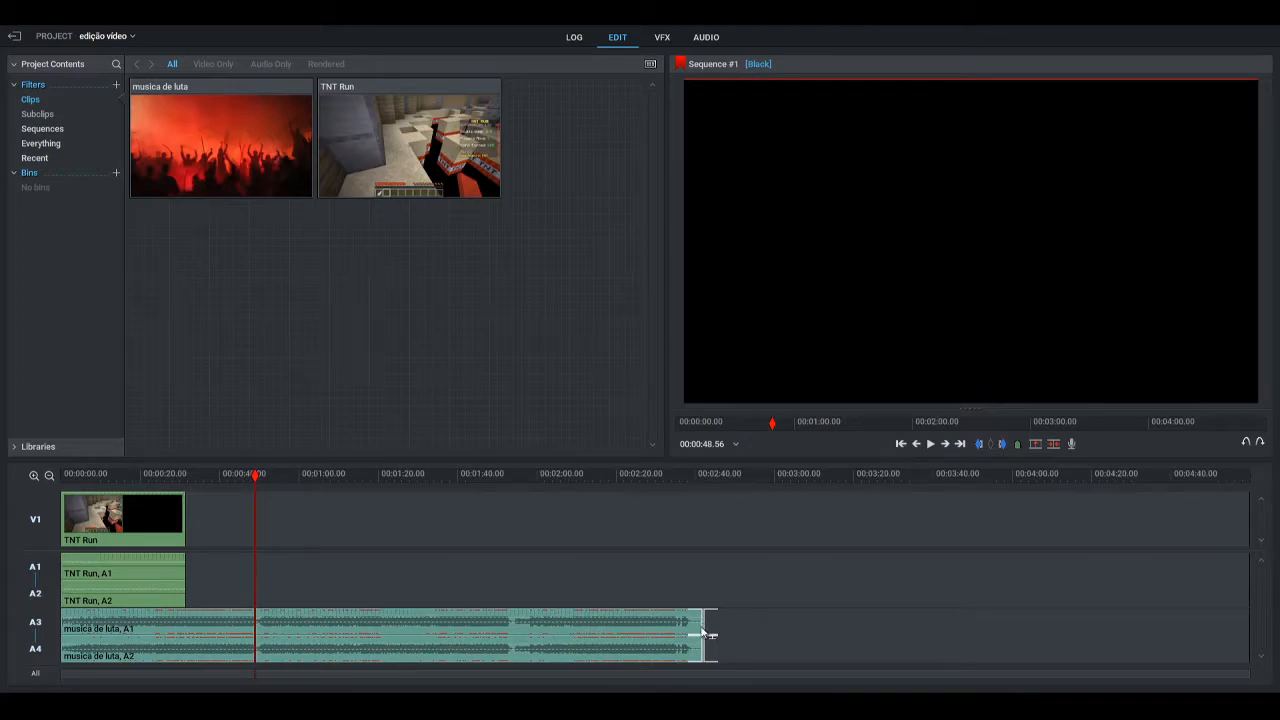
pyautogui.moveTo(701, 632); pyautogui.dragTo(185, 648)
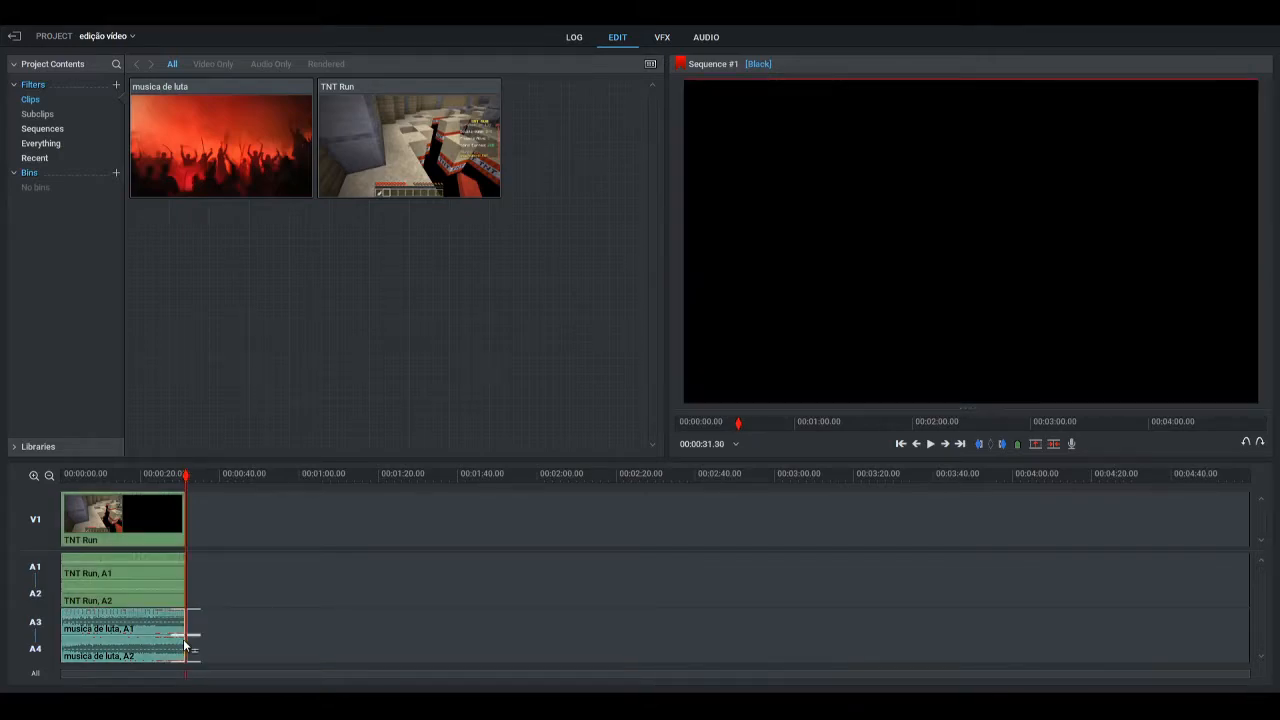
# Return the playhead to the start of the sequence and play back the opening seconds with the trimmed music
pyautogui.click(33, 476)
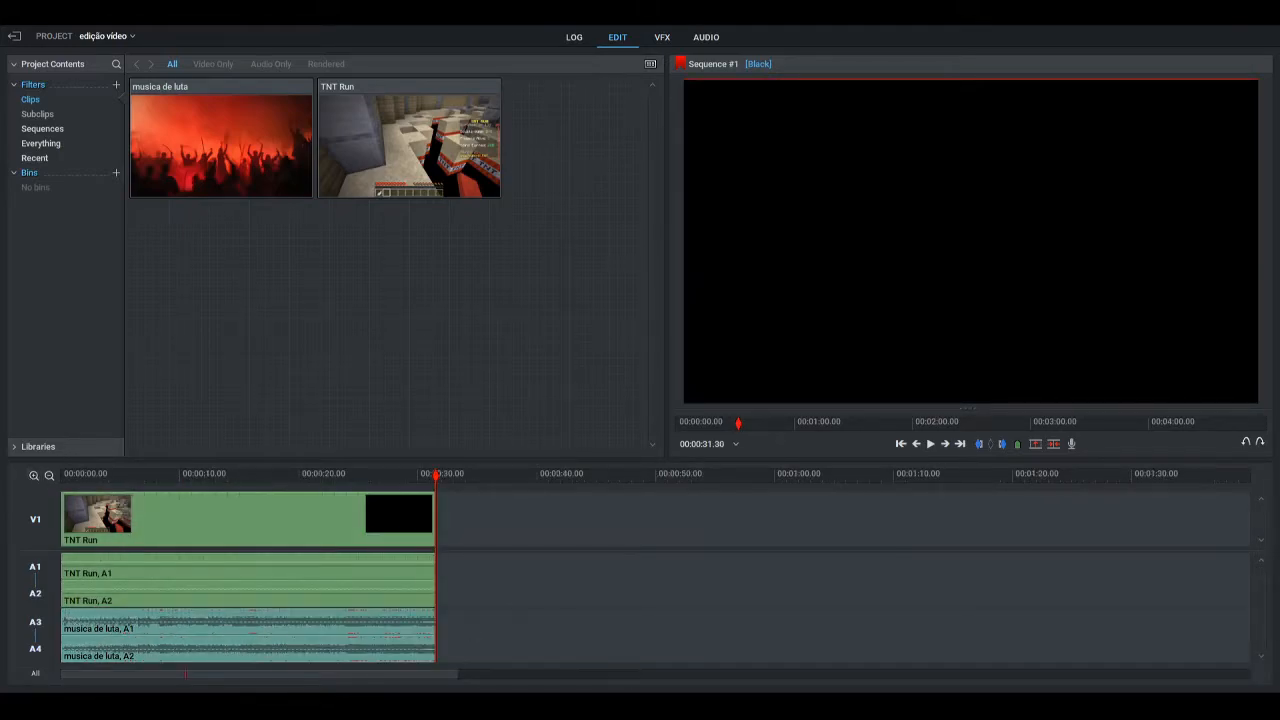
pyautogui.moveTo(441, 681); pyautogui.dragTo(331, 656)
pyautogui.click(34, 475)
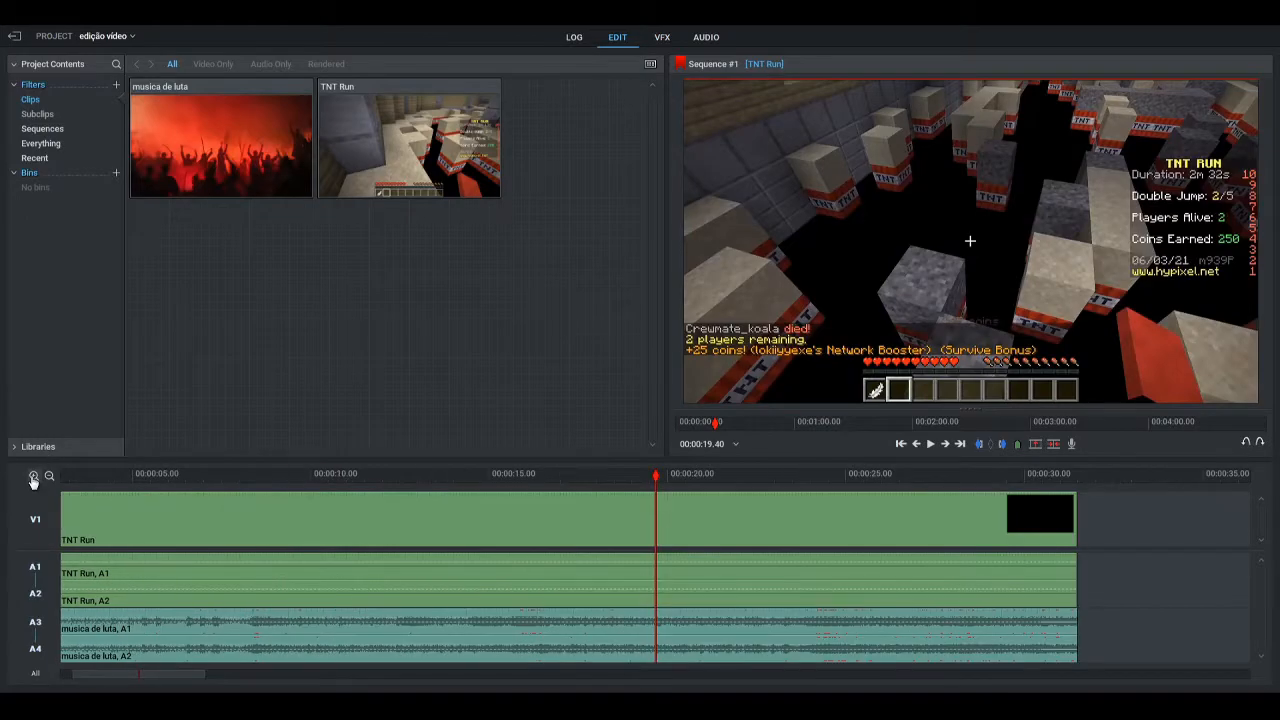
pyautogui.moveTo(179, 676); pyautogui.dragTo(134, 675)
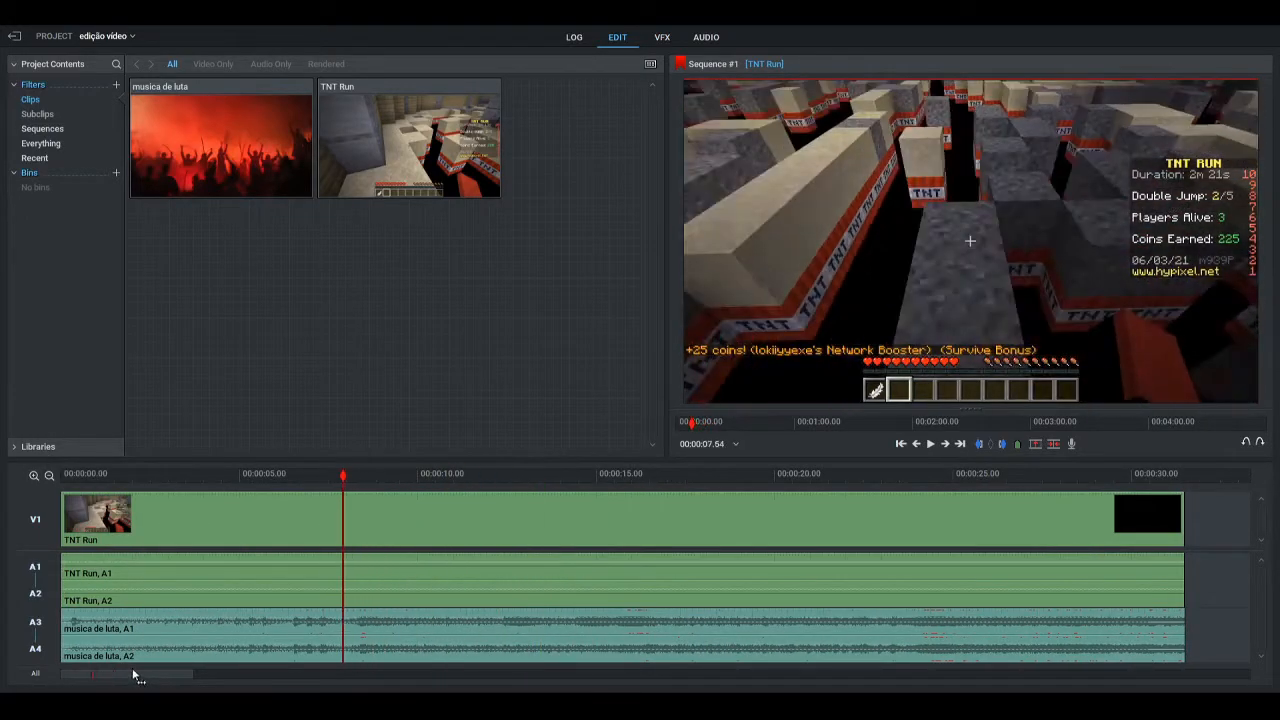
pyautogui.moveTo(344, 475); pyautogui.dragTo(62, 477)
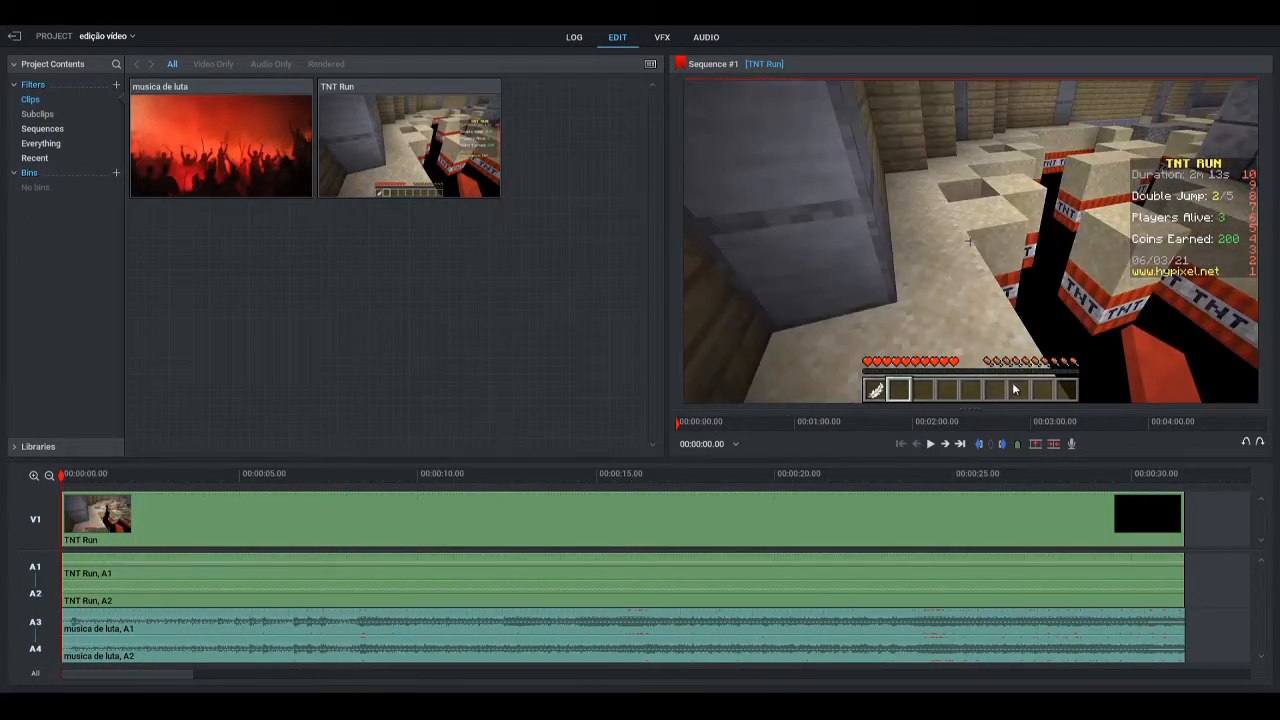
pyautogui.click(934, 445)
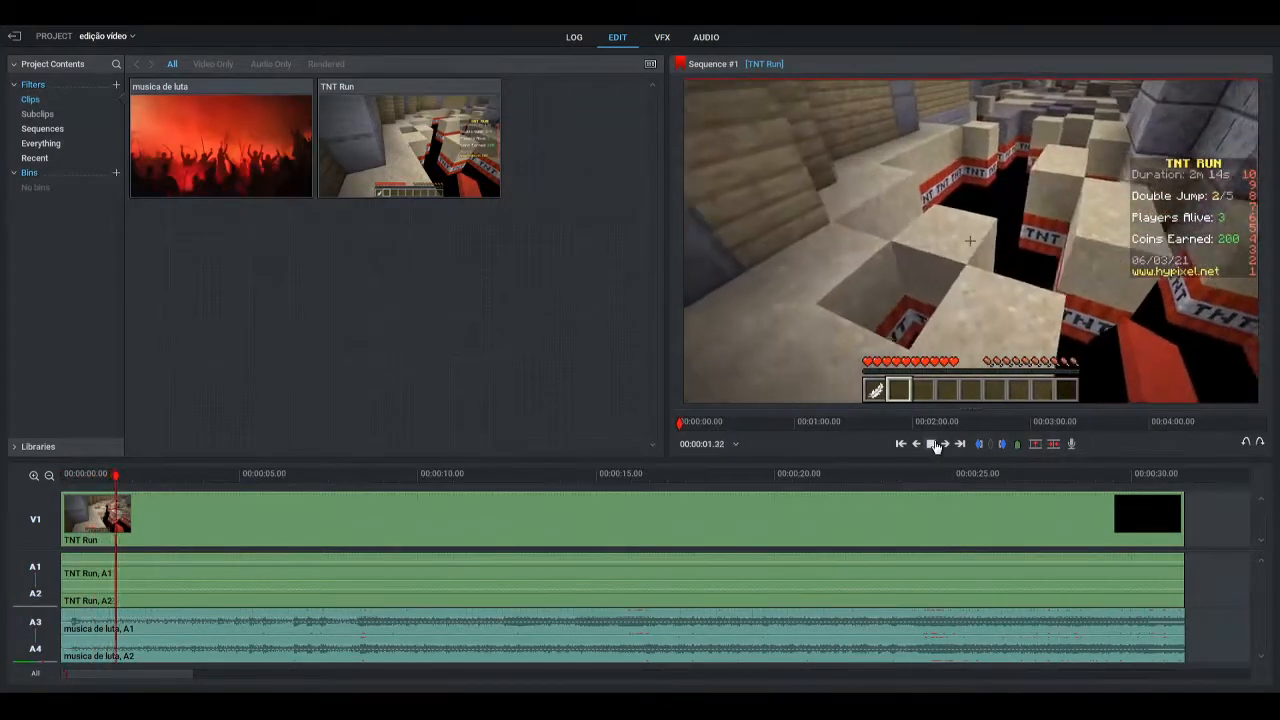
pyautogui.press('space')
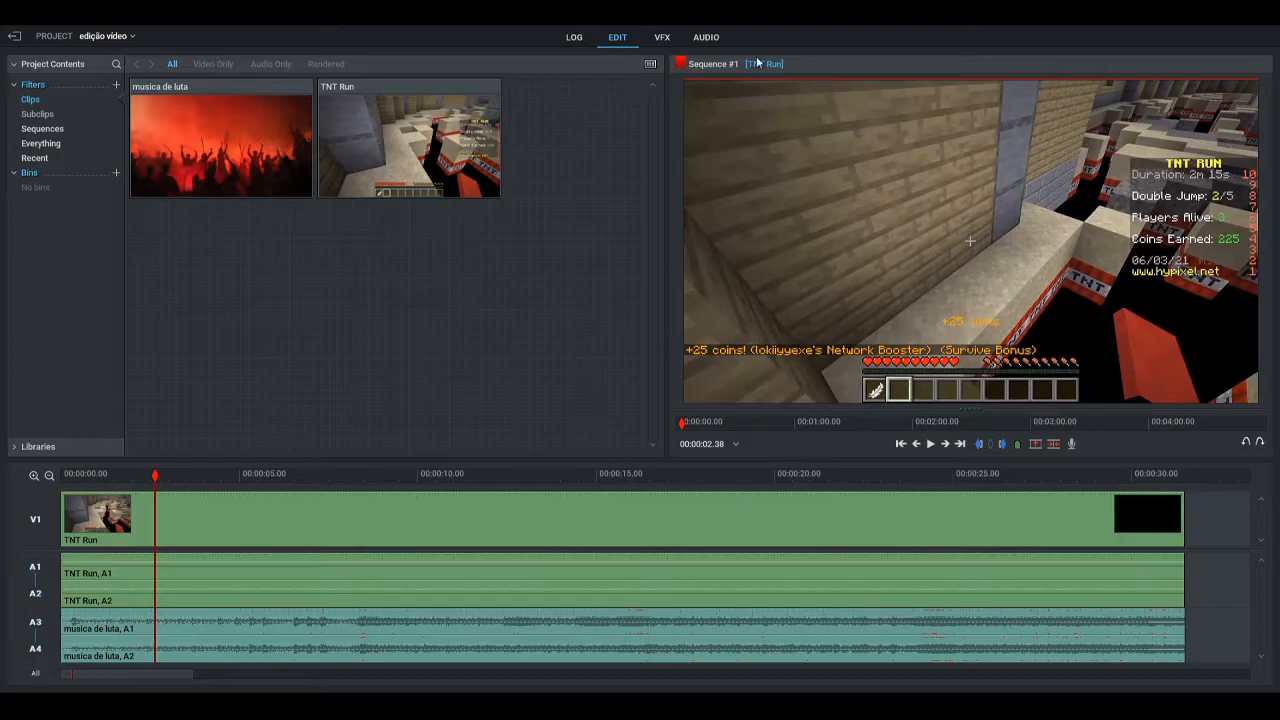
# Add a short fade-in to the start of the musica de luta audio and play the opening from 00:00:00.00
pyautogui.click(713, 37)
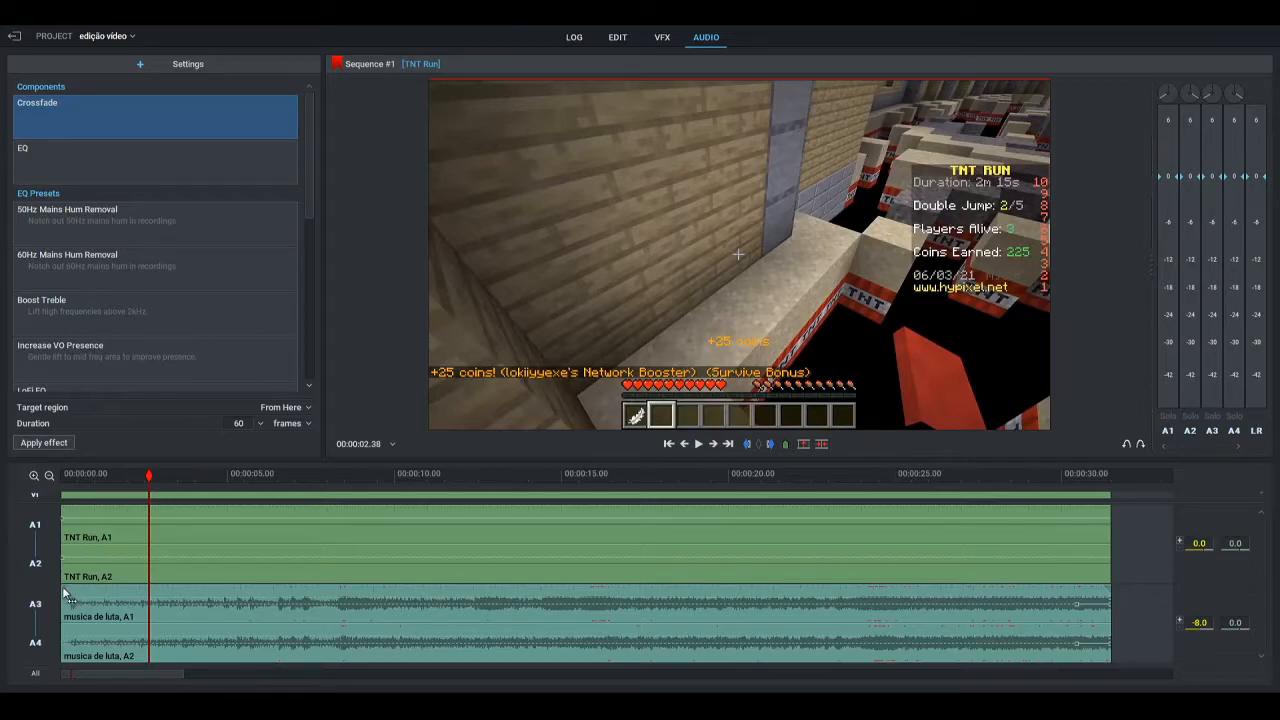
pyautogui.moveTo(67, 594); pyautogui.dragTo(99, 587)
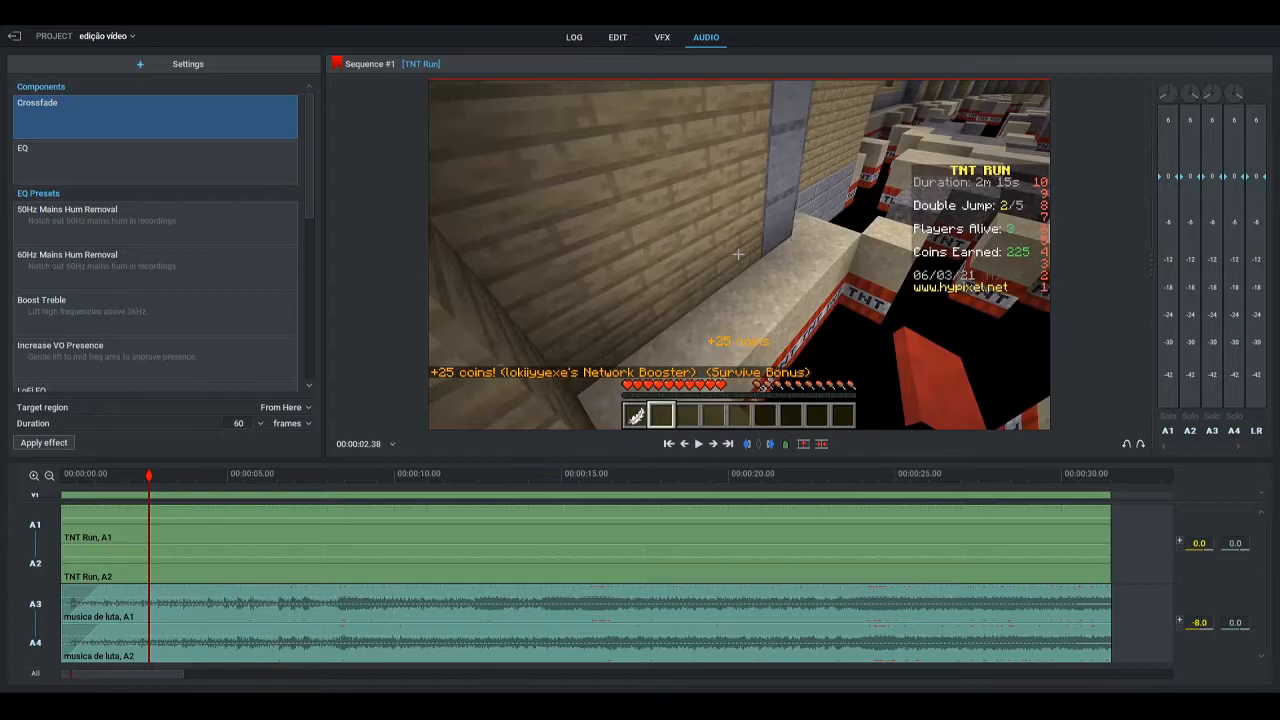
pyautogui.click(617, 37)
pyautogui.moveTo(150, 475); pyautogui.dragTo(47, 480)
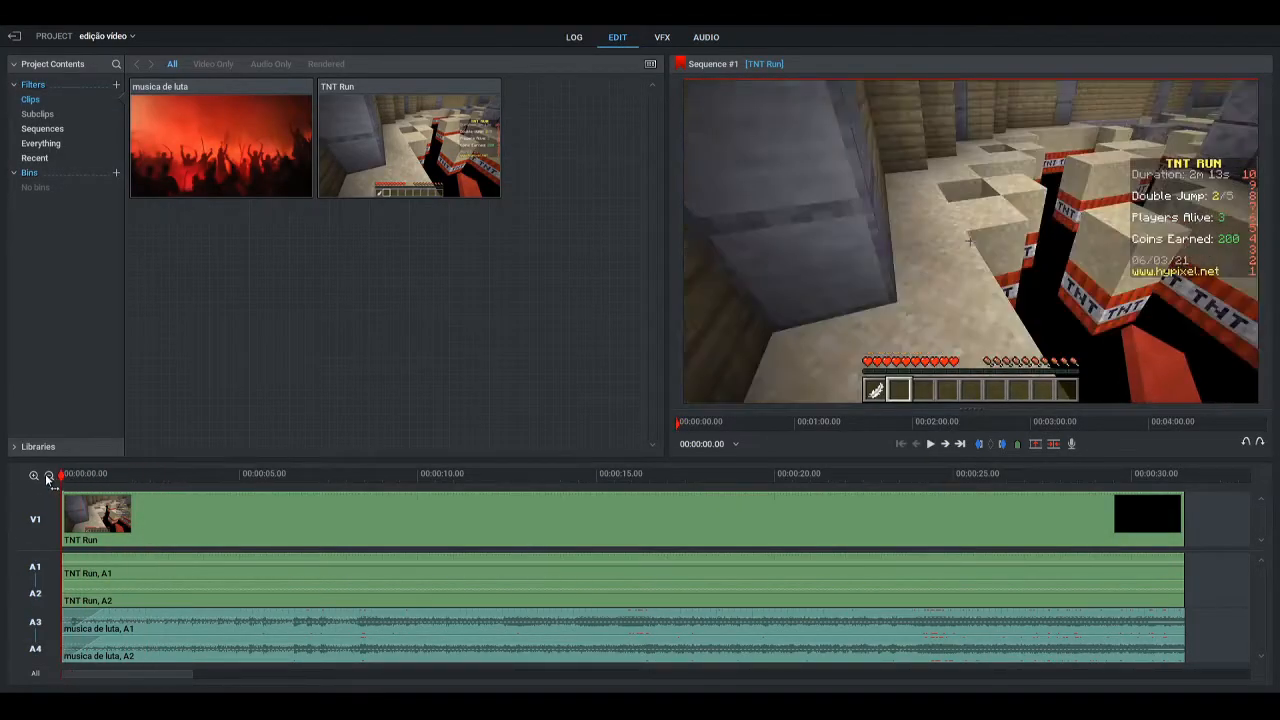
pyautogui.click(932, 446)
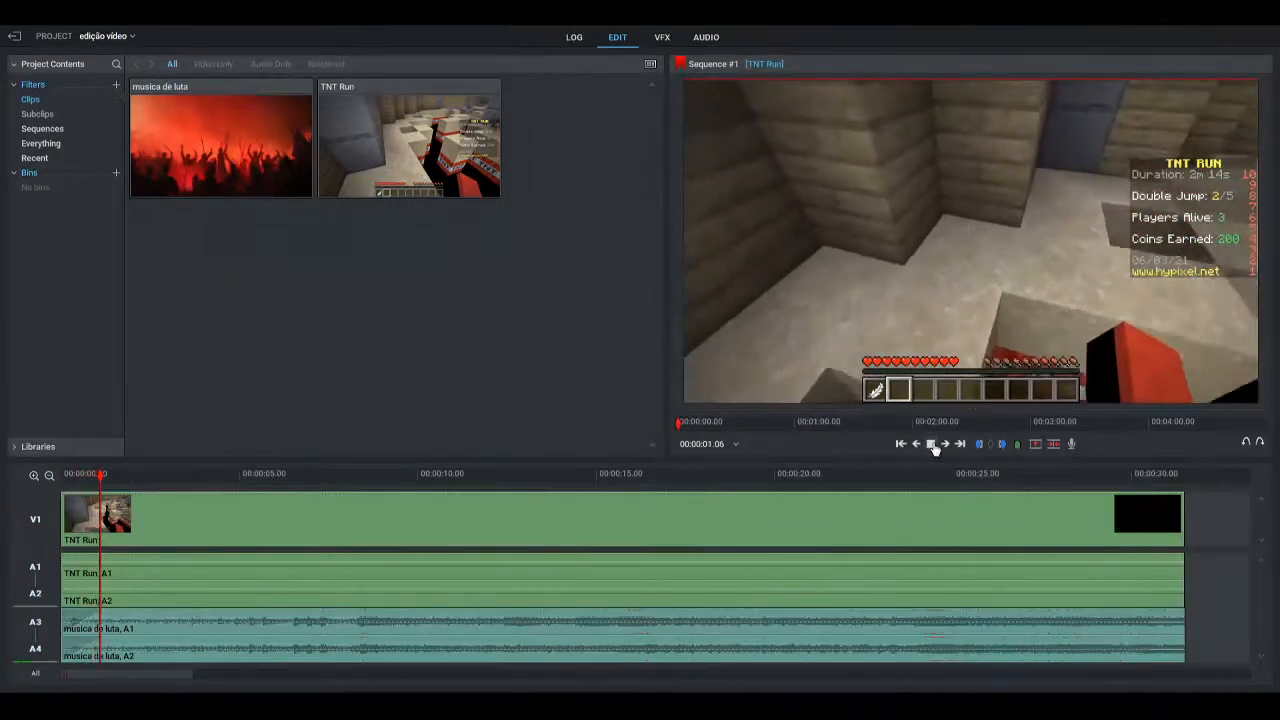
pyautogui.click(932, 446)
# Remove the fade-in from the start of the musica de luta audio
pyautogui.click(706, 37)
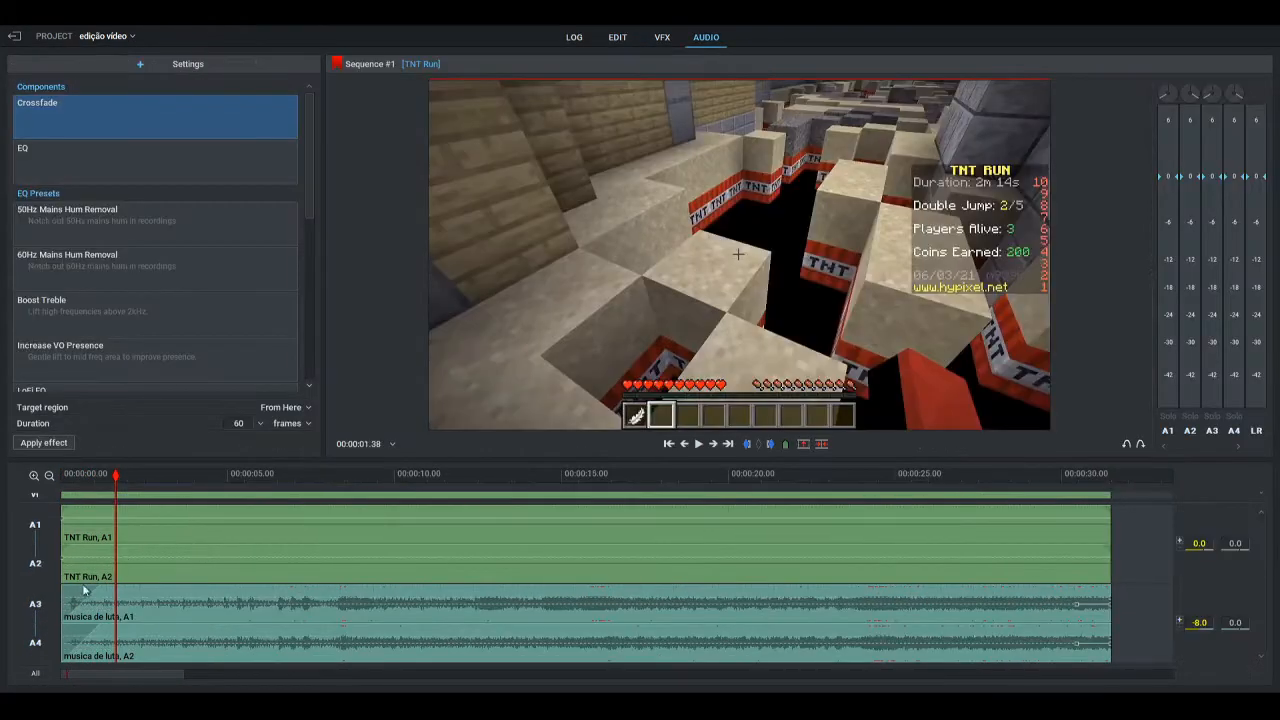
pyautogui.moveTo(97, 586); pyautogui.dragTo(46, 586)
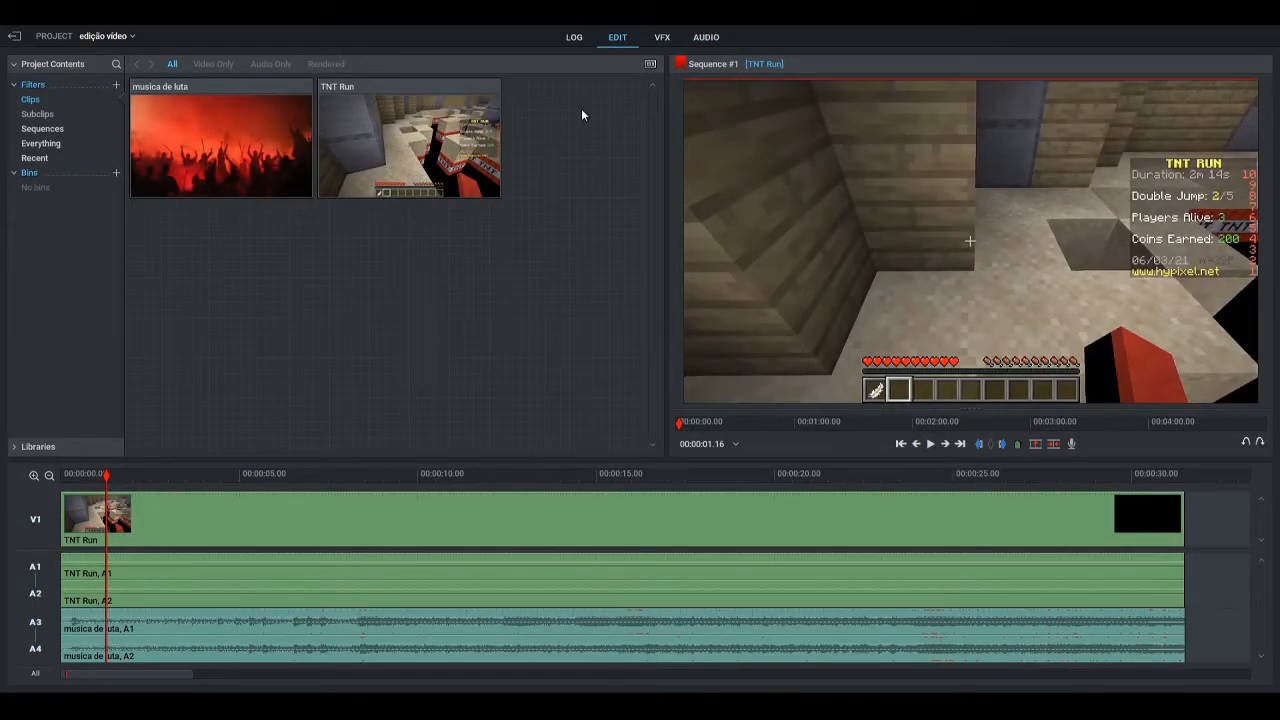
# Try the Increased Contrast 2 colour look on the TNT Run clip, preview it in playback, and undo it
pyautogui.click(662, 37)
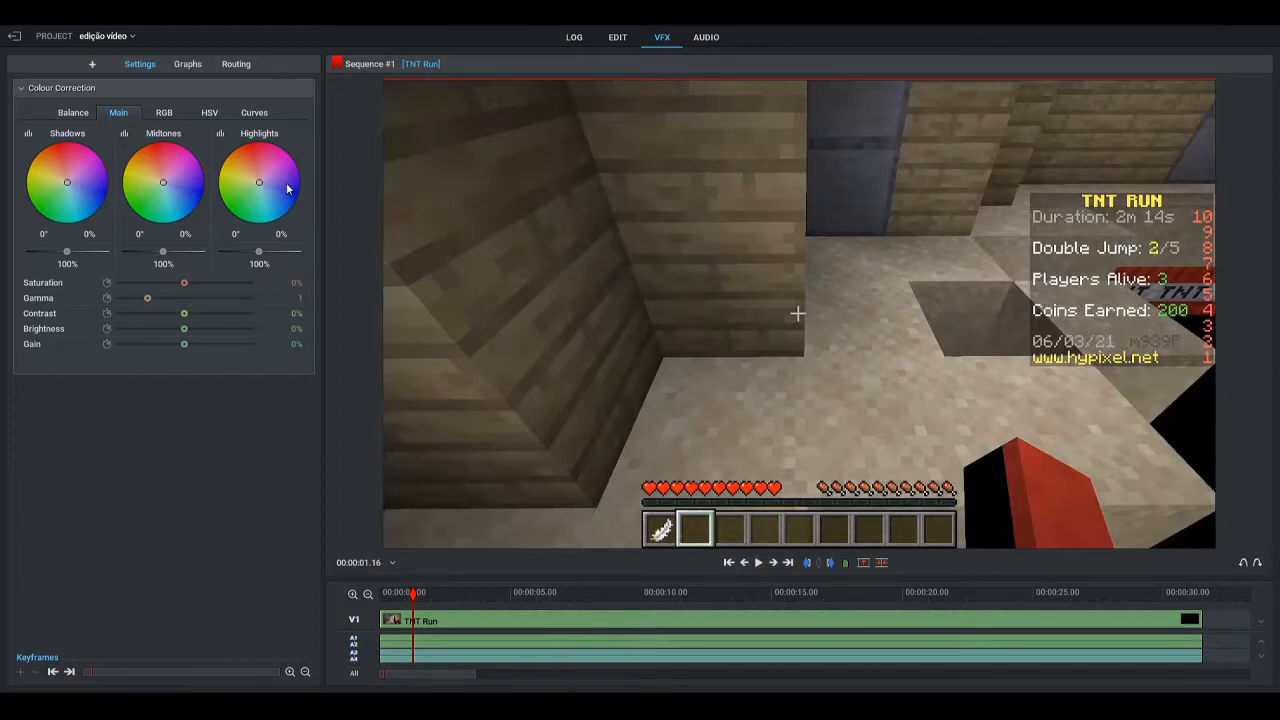
pyautogui.moveTo(416, 594); pyautogui.dragTo(457, 591)
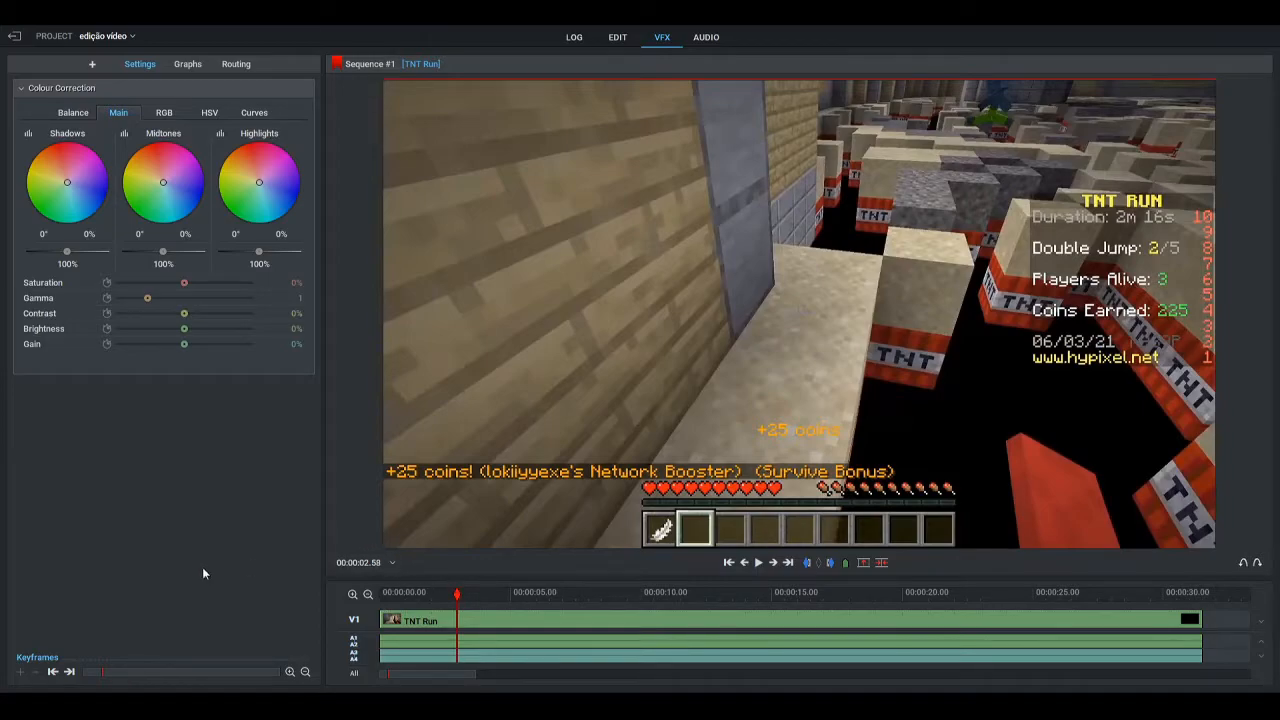
pyautogui.click(92, 64)
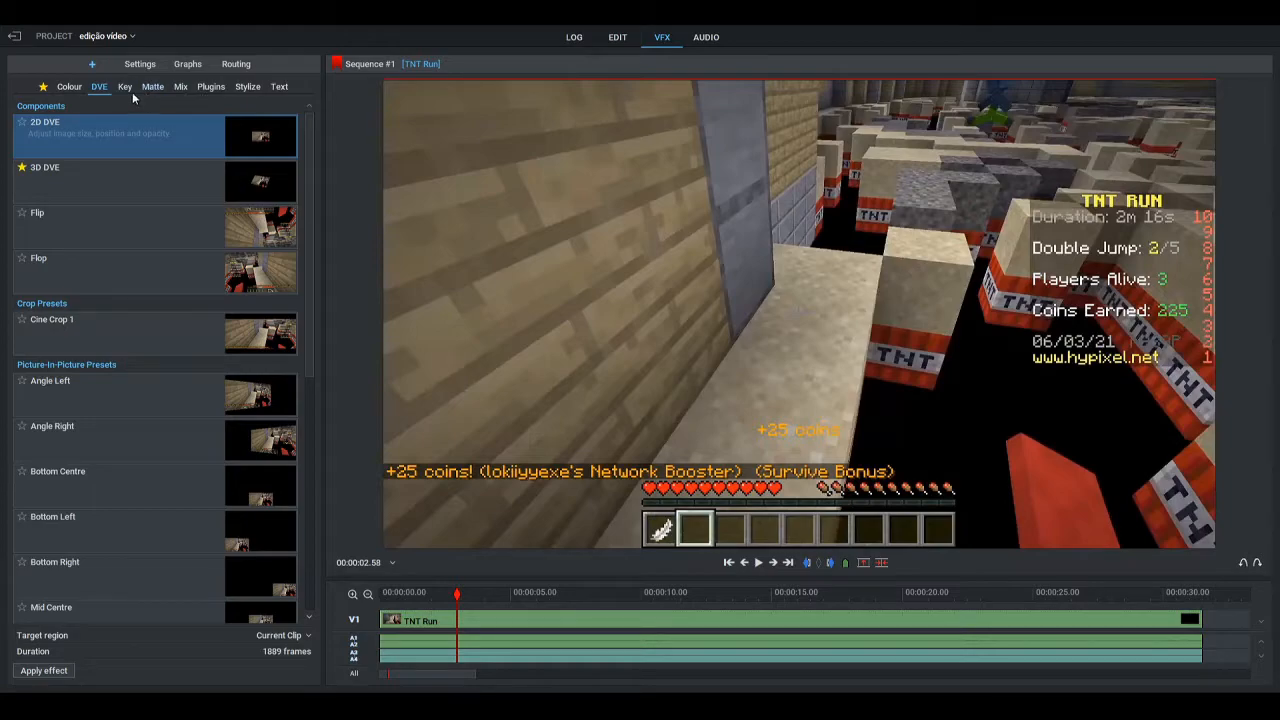
pyautogui.click(74, 88)
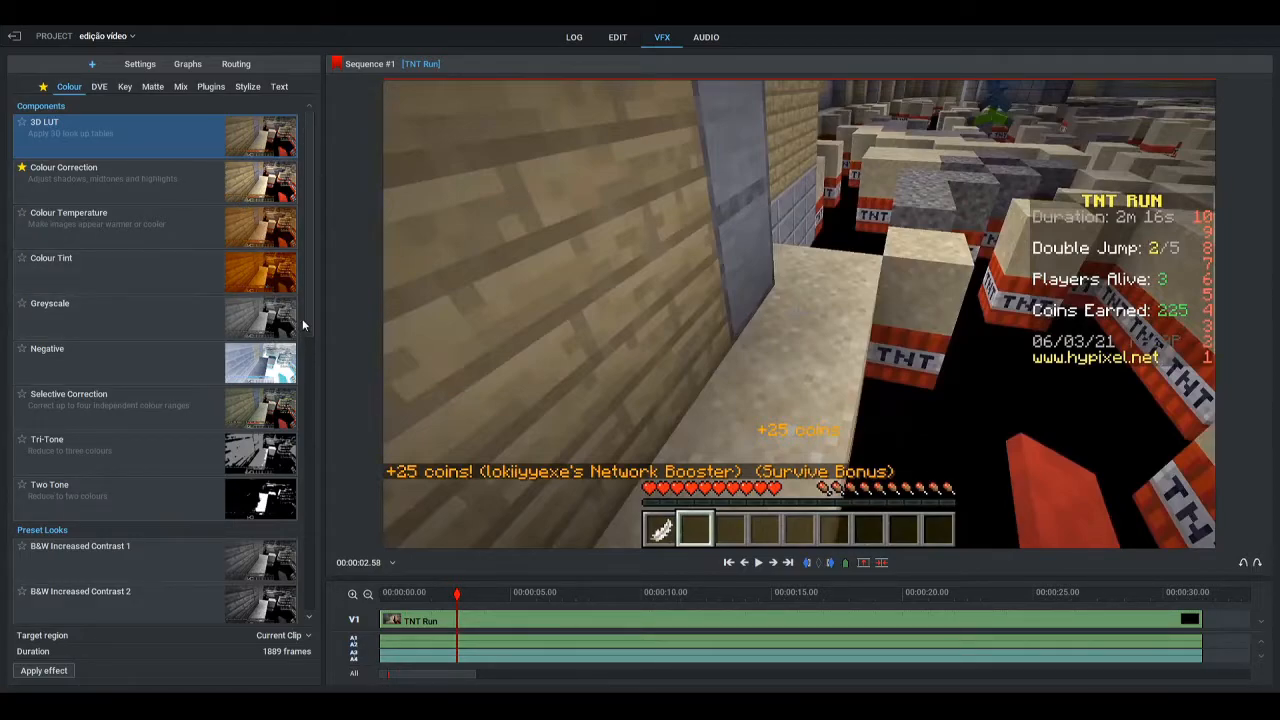
pyautogui.moveTo(311, 326); pyautogui.dragTo(350, 597)
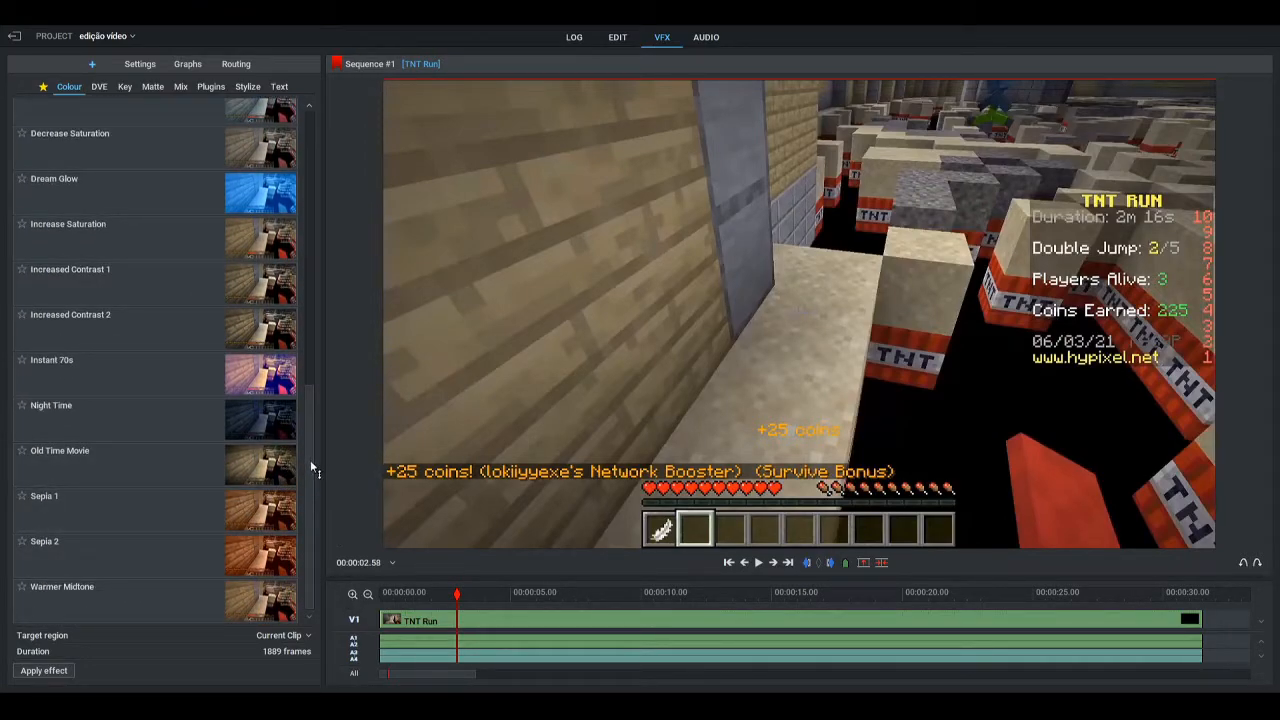
pyautogui.moveTo(228, 321); pyautogui.dragTo(553, 418)
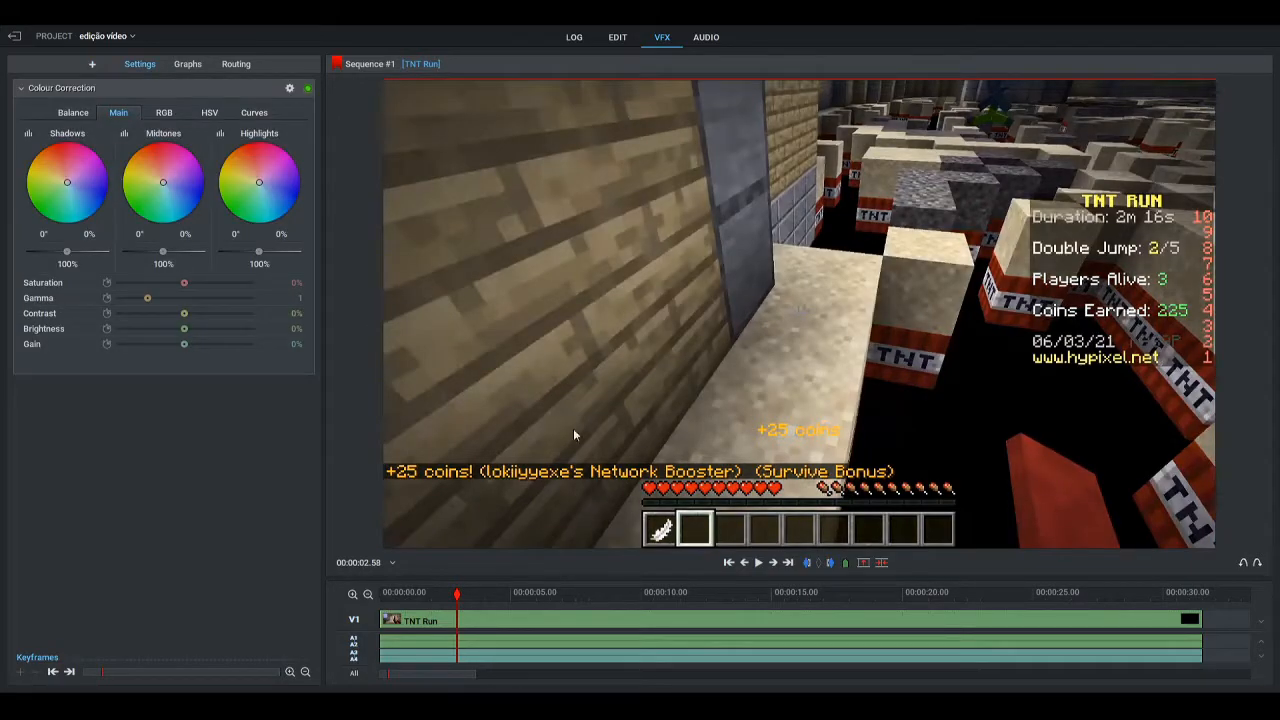
pyautogui.click(757, 562)
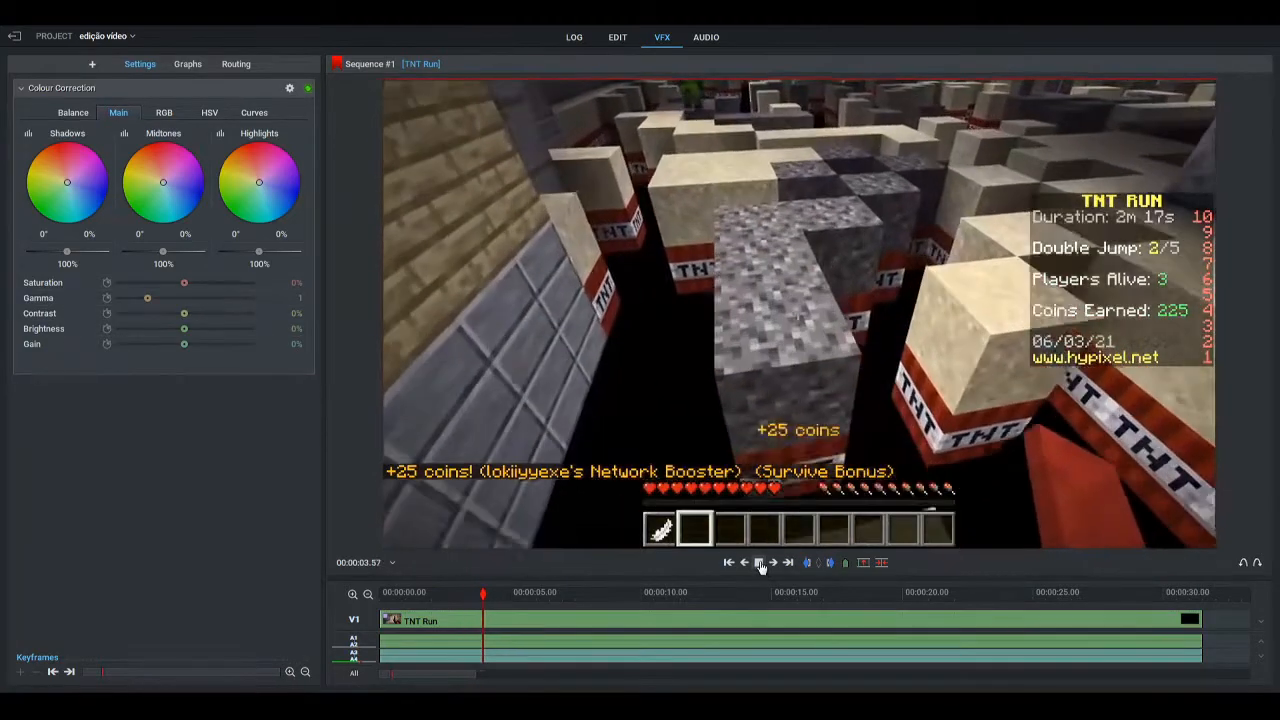
pyautogui.hotkey('ctrl', 'z')
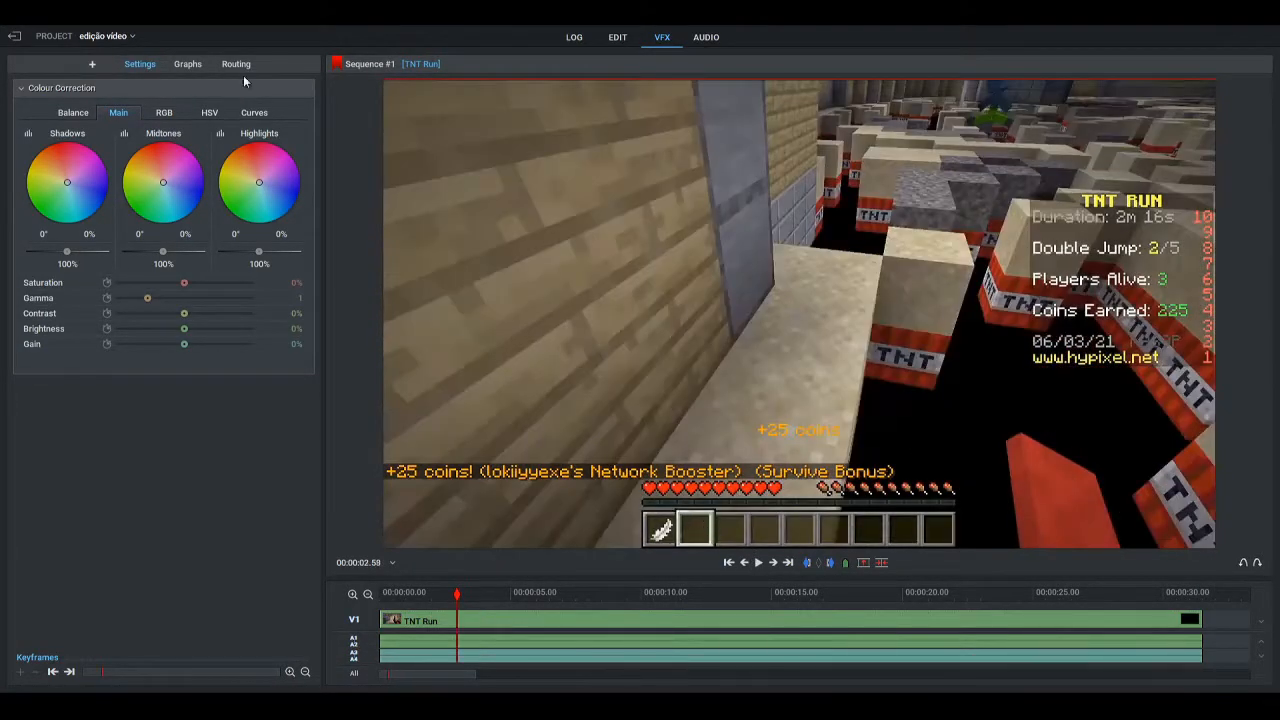
# Add a Colour Temperature effect to the TNT Run clip and delete the duplicate copy of it
pyautogui.click(92, 64)
pyautogui.moveTo(305, 423); pyautogui.dragTo(324, 169)
pyautogui.click(279, 229)
pyautogui.moveTo(279, 229); pyautogui.dragTo(532, 255)
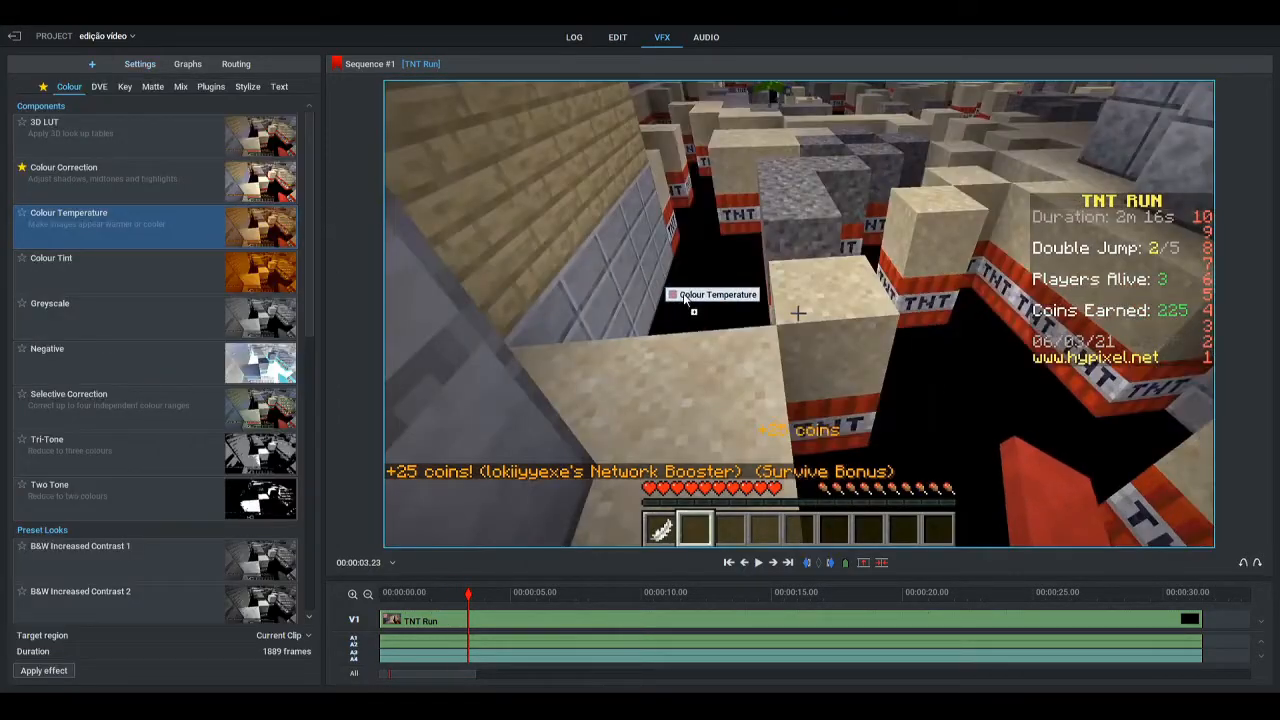
pyautogui.moveTo(678, 300); pyautogui.dragTo(723, 294)
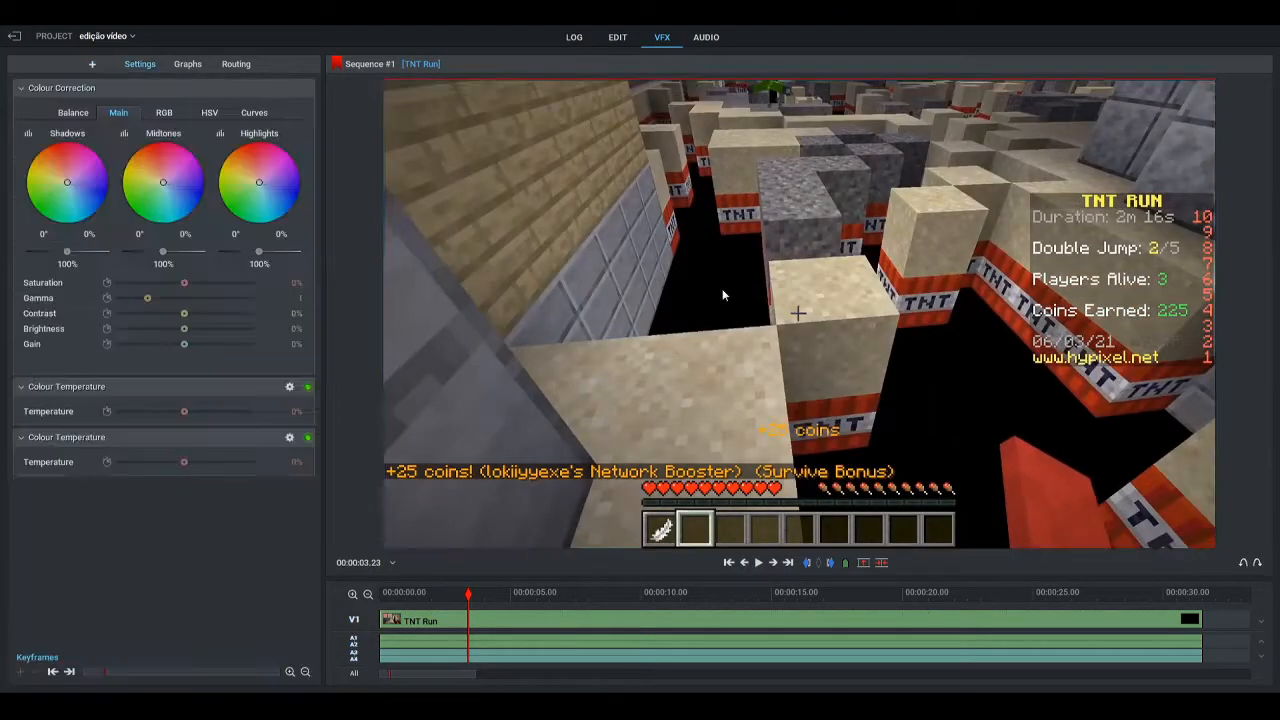
pyautogui.press('Delete')
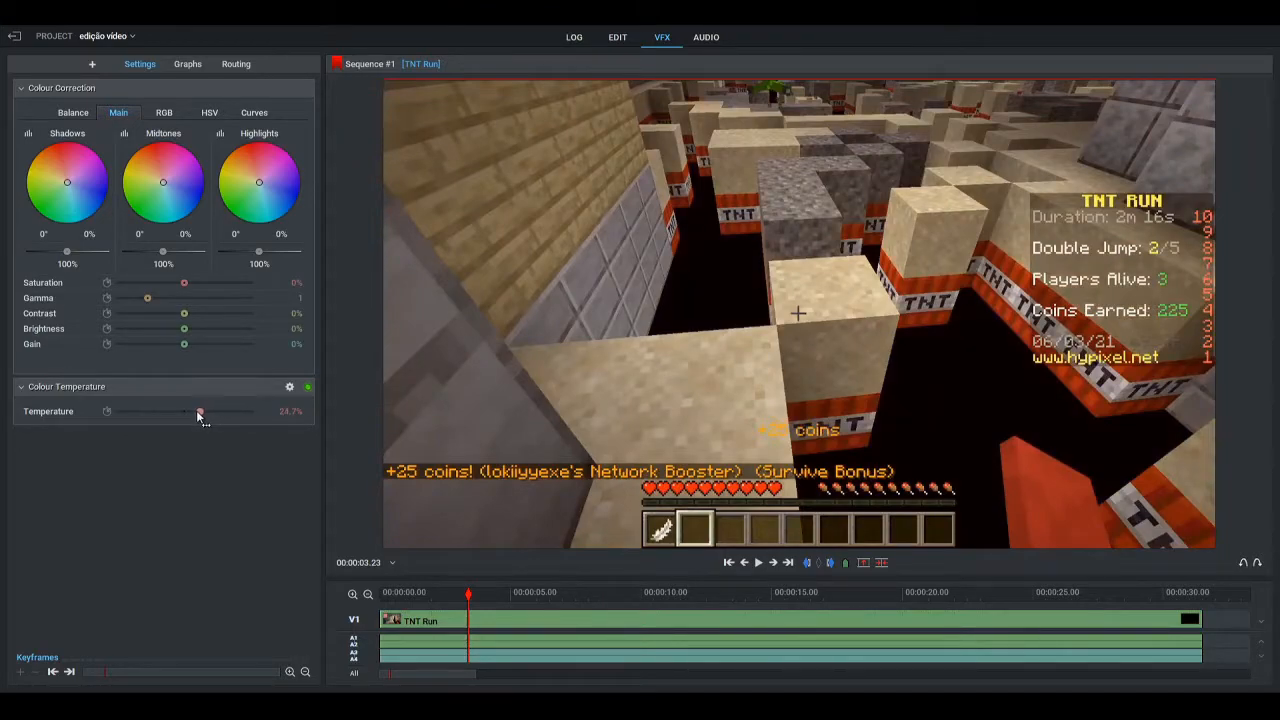
# Set the Colour Temperature effect's temperature to about 7.9% and play a short stretch to check the look
pyautogui.moveTo(197, 413); pyautogui.dragTo(191, 415)
pyautogui.click(758, 563)
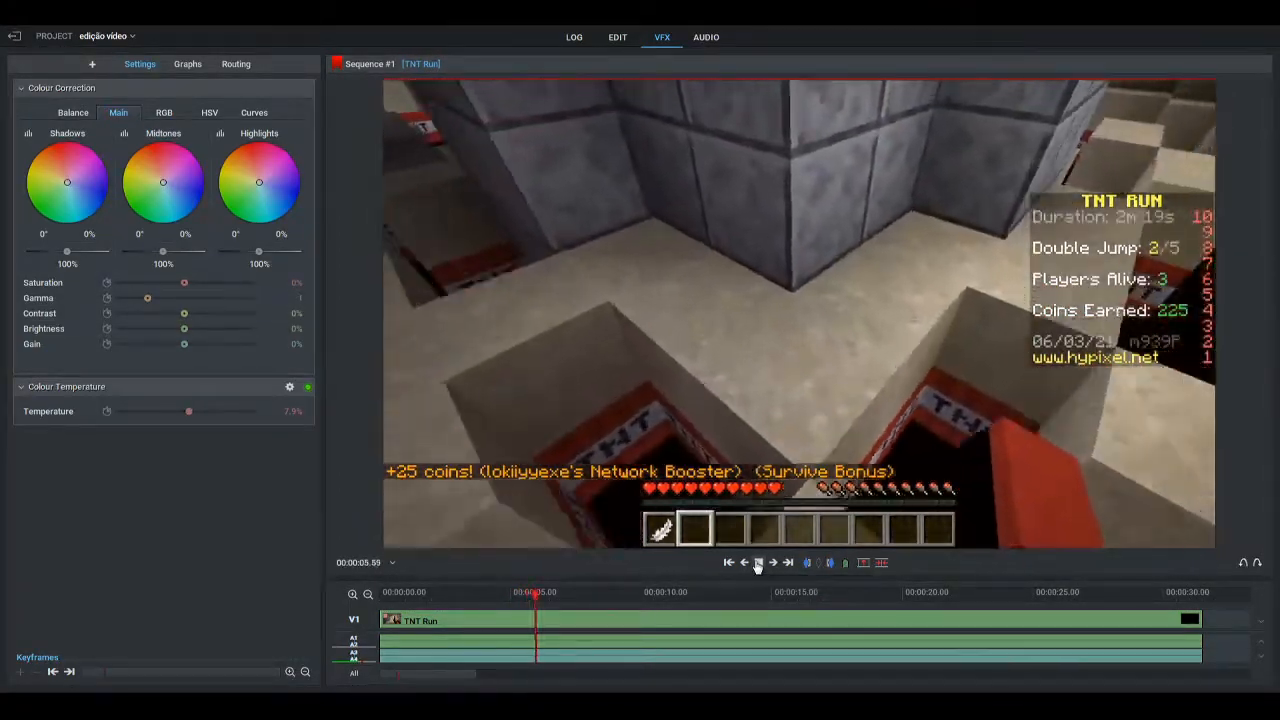
pyautogui.click(758, 563)
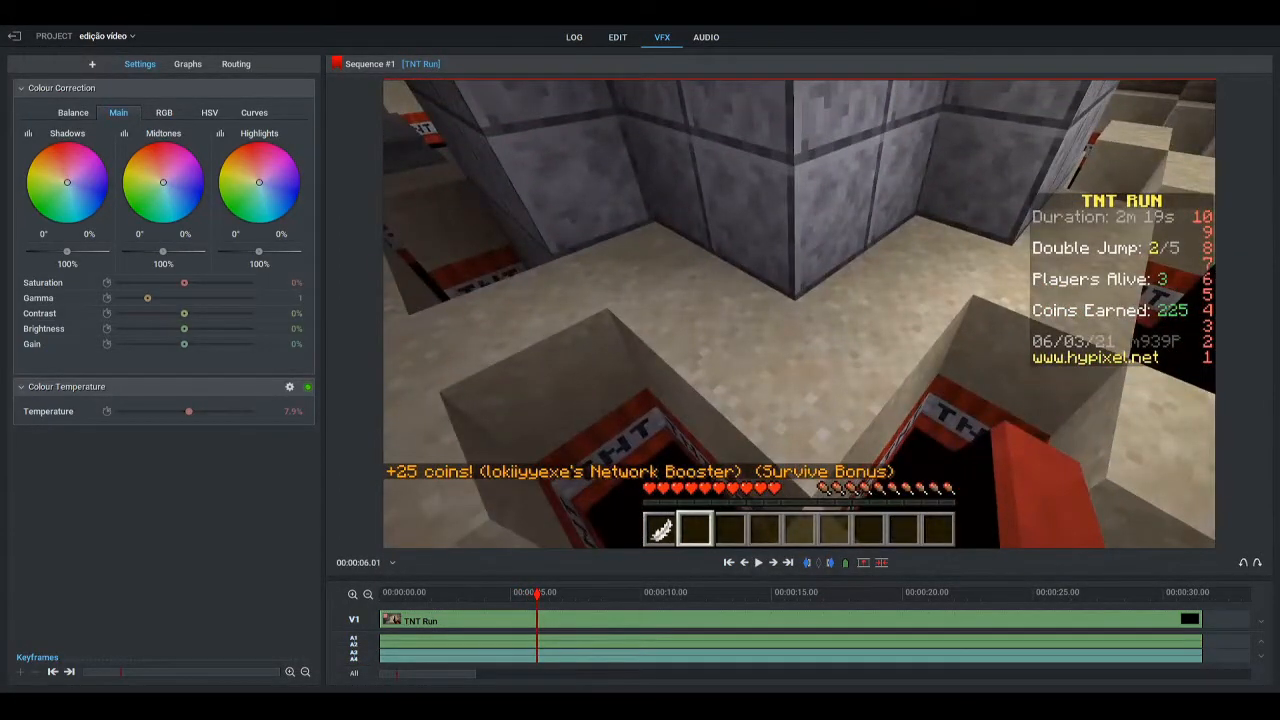
# Return to the edit workspace and play back short stretches of the sequence between about 00:00:16.51 and 00:00:20.56
pyautogui.click(614, 40)
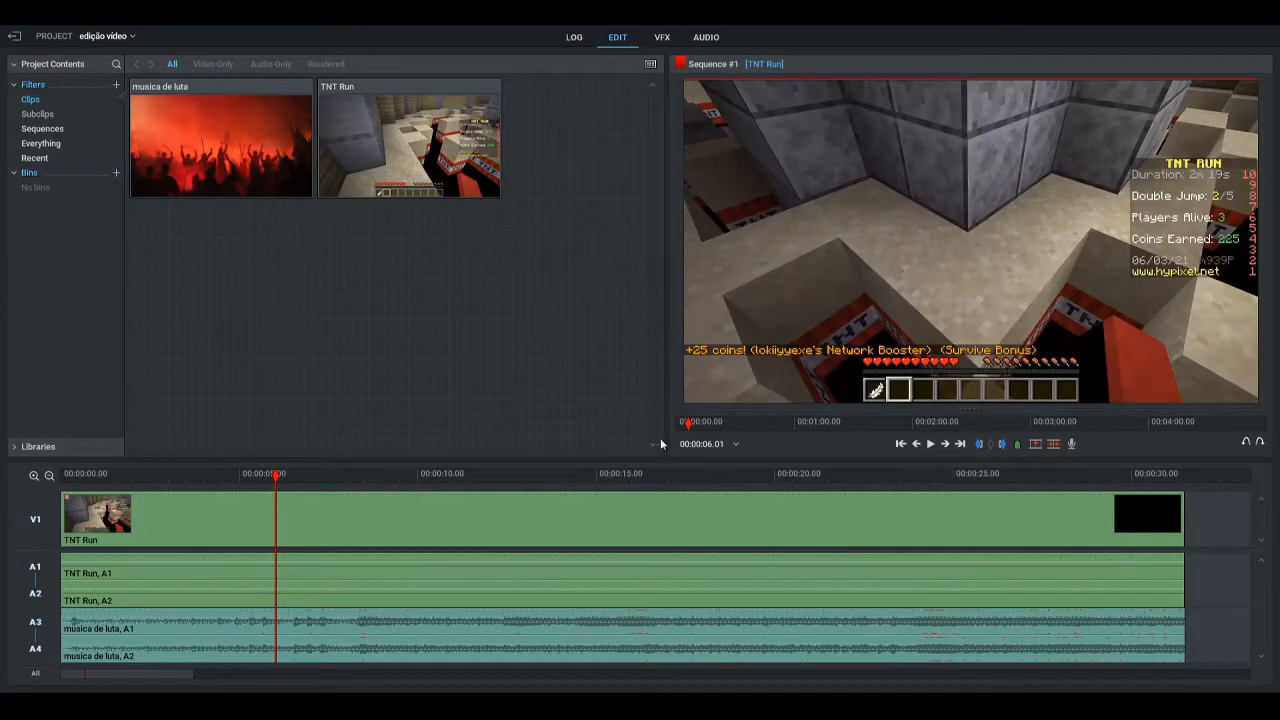
pyautogui.moveTo(275, 476); pyautogui.dragTo(233, 482)
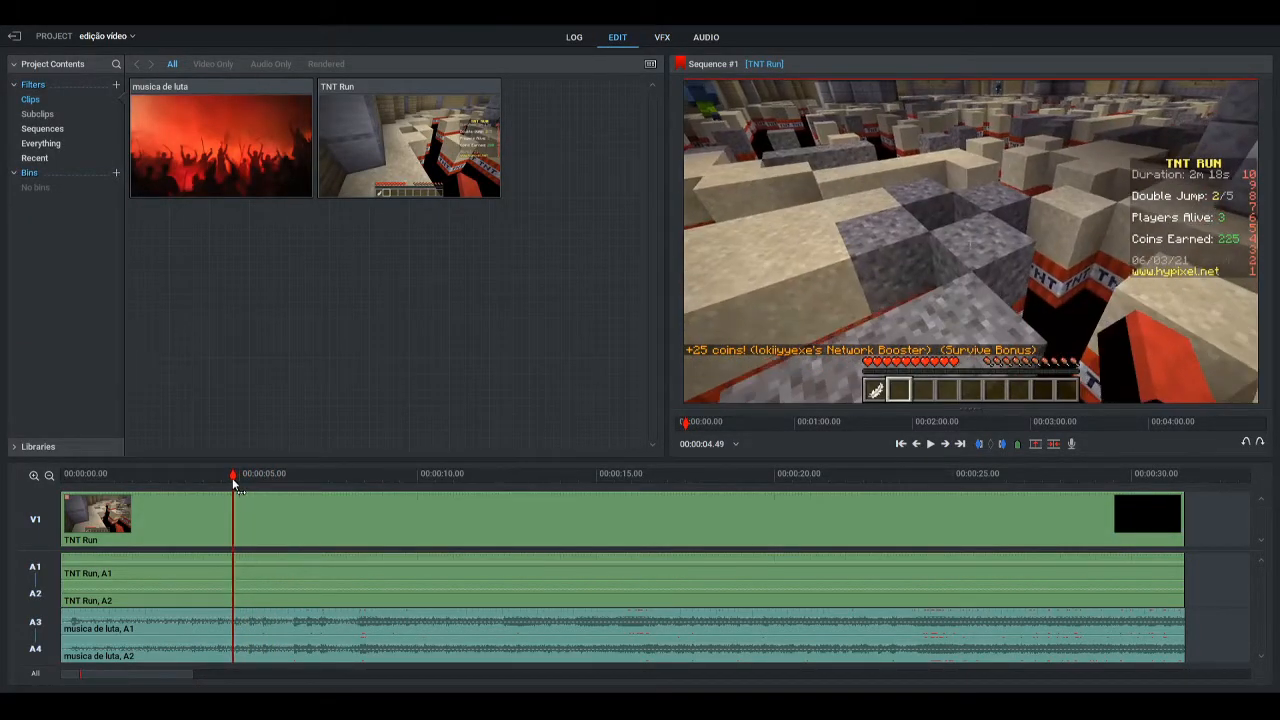
pyautogui.click(930, 443)
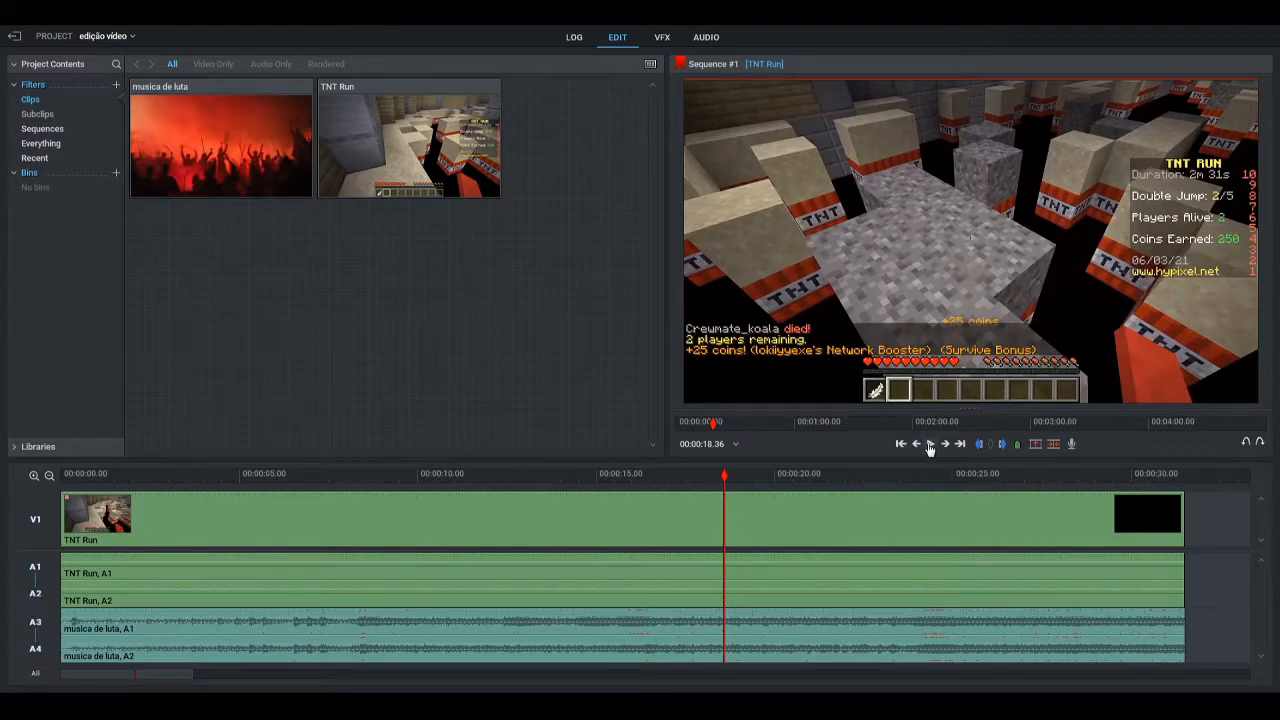
pyautogui.click(933, 449)
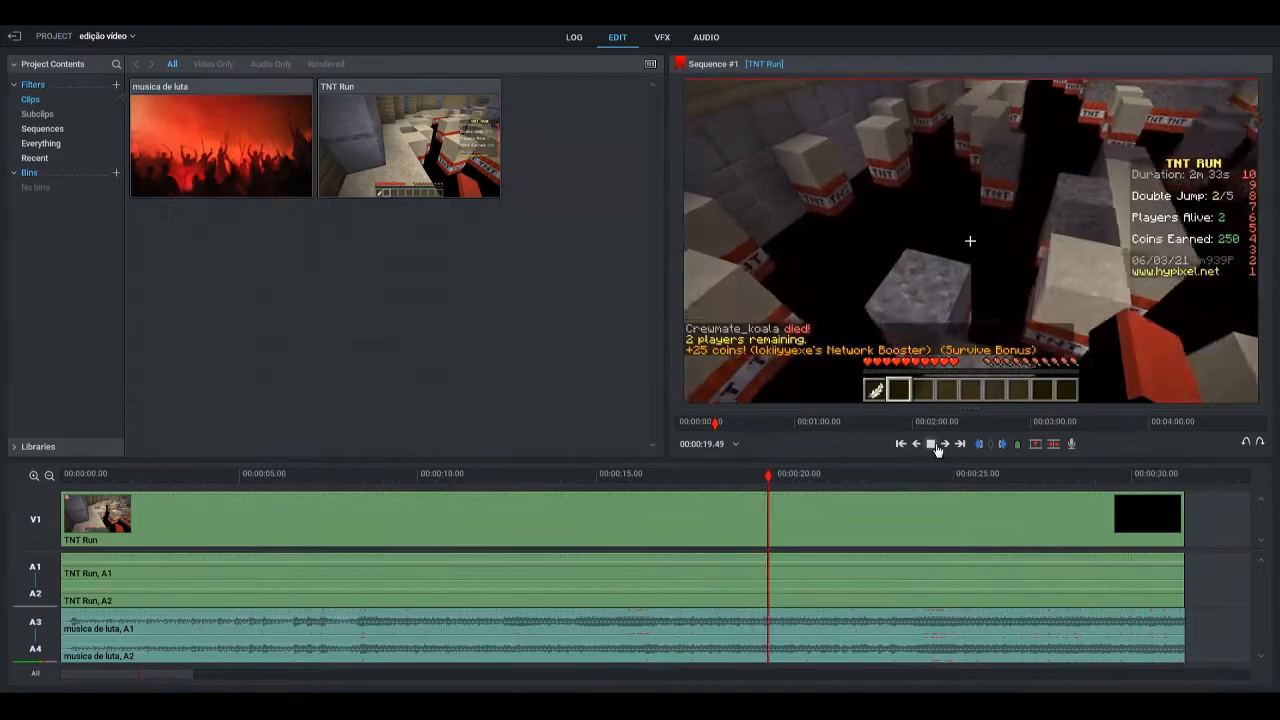
pyautogui.click(936, 449)
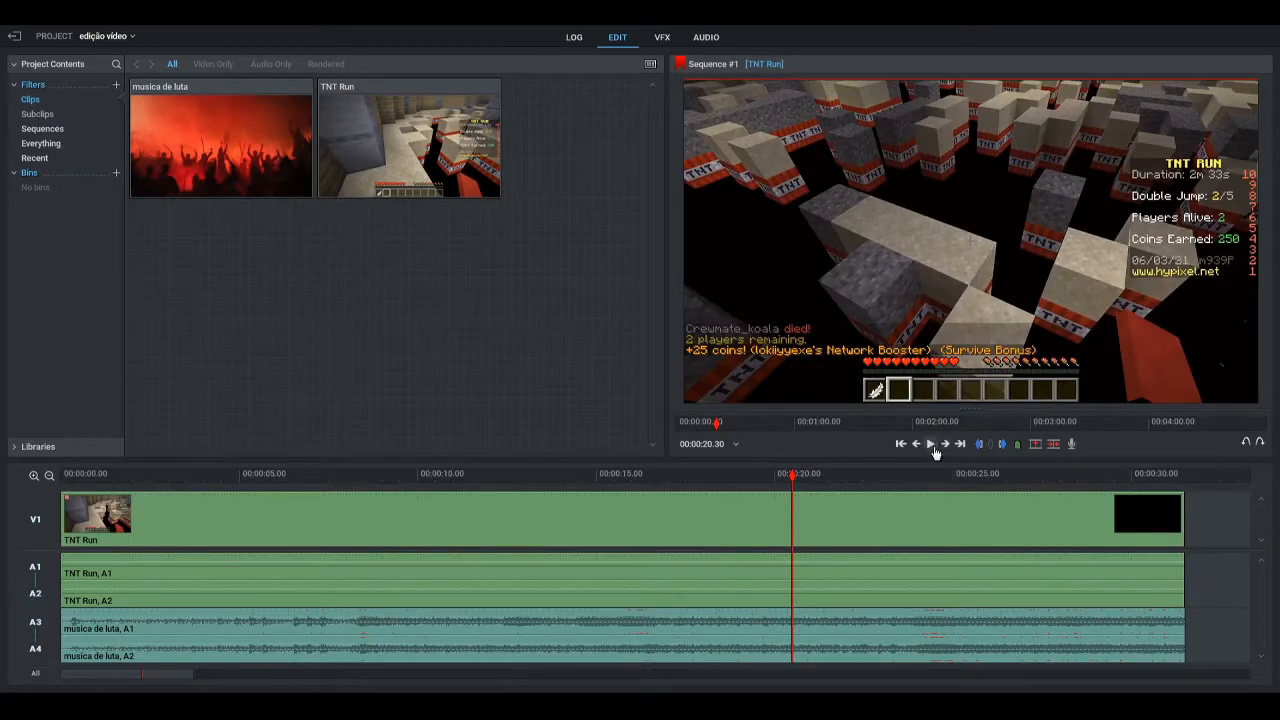
pyautogui.click(934, 449)
pyautogui.click(933, 449)
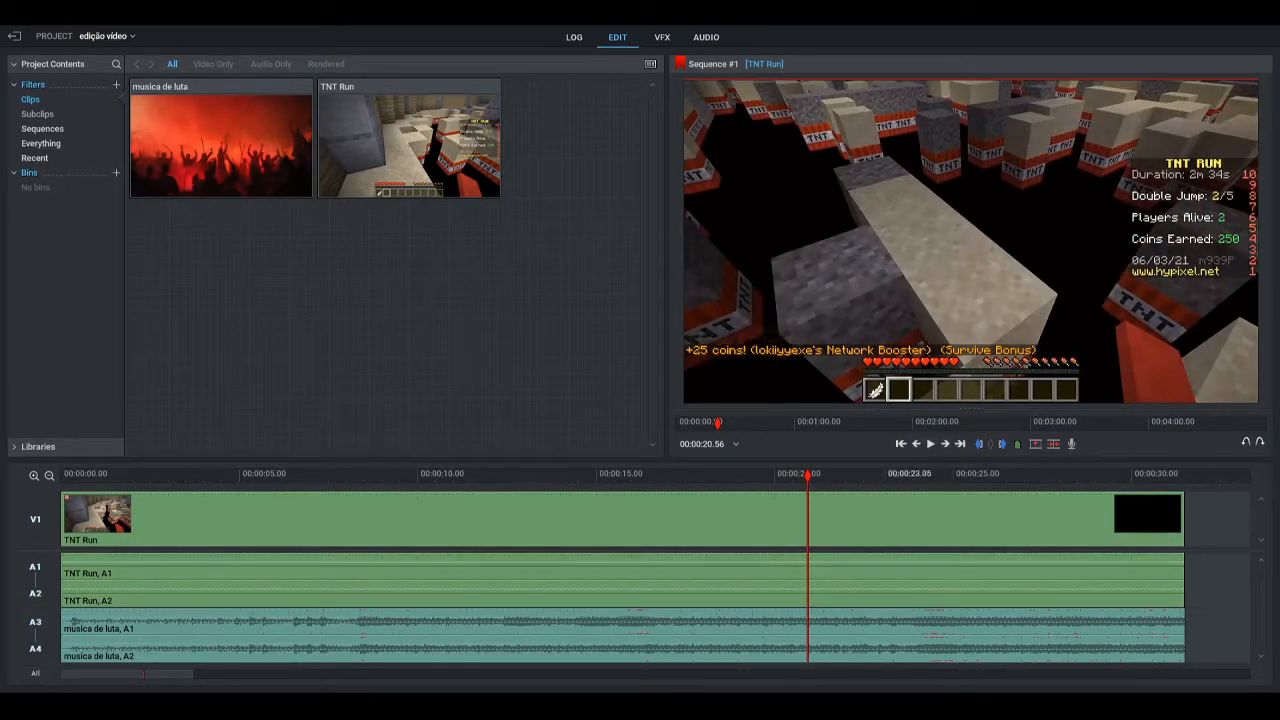
# Play the sequence from 00:00:20.56 and place the playhead at about 00:00:21.52, just before the player falls
pyautogui.click(929, 447)
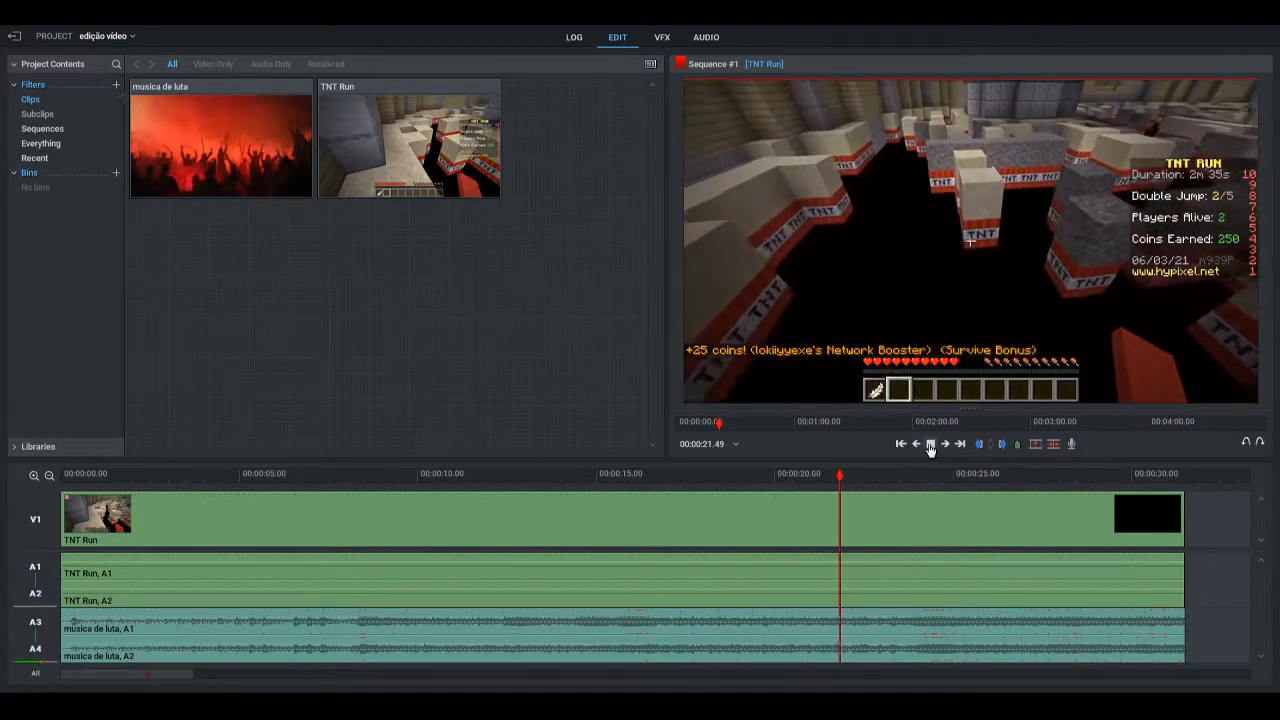
pyautogui.click(929, 447)
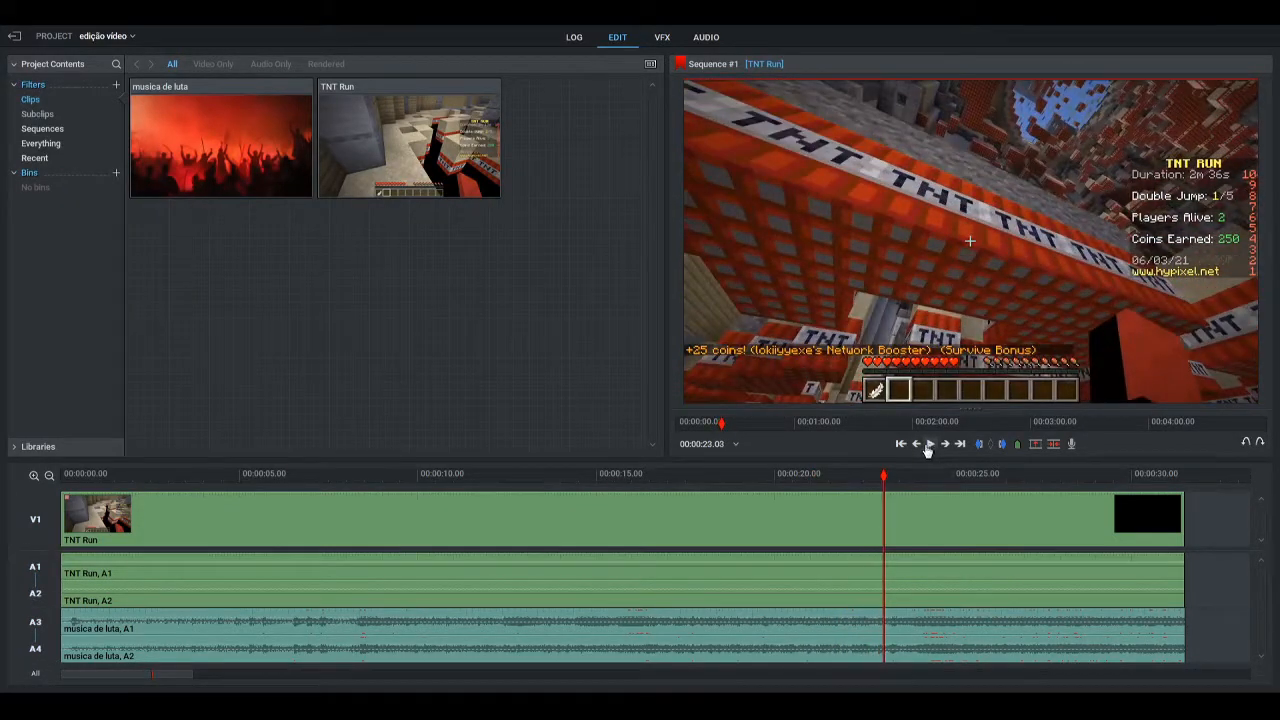
pyautogui.click(869, 478)
pyautogui.moveTo(869, 478); pyautogui.dragTo(841, 478)
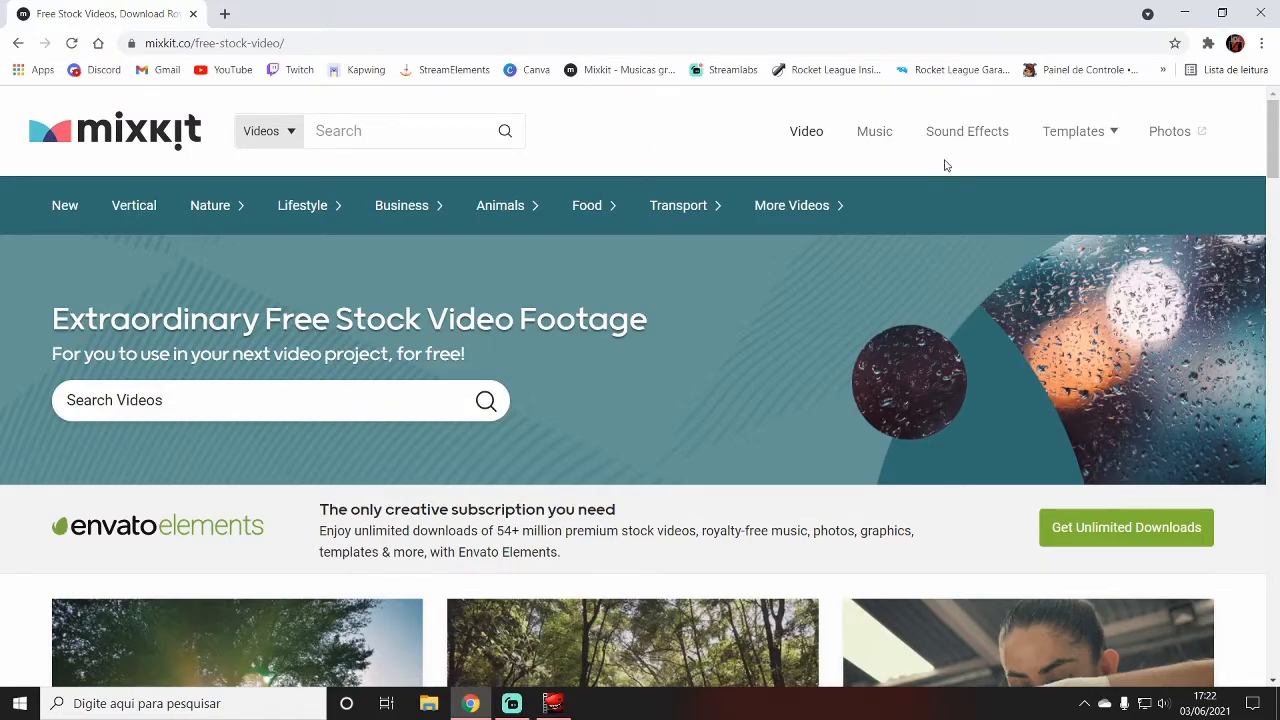
# Browse Mixkit's free stock video and stock music pages in the browser
pyautogui.scroll(-4, 1140, 340)
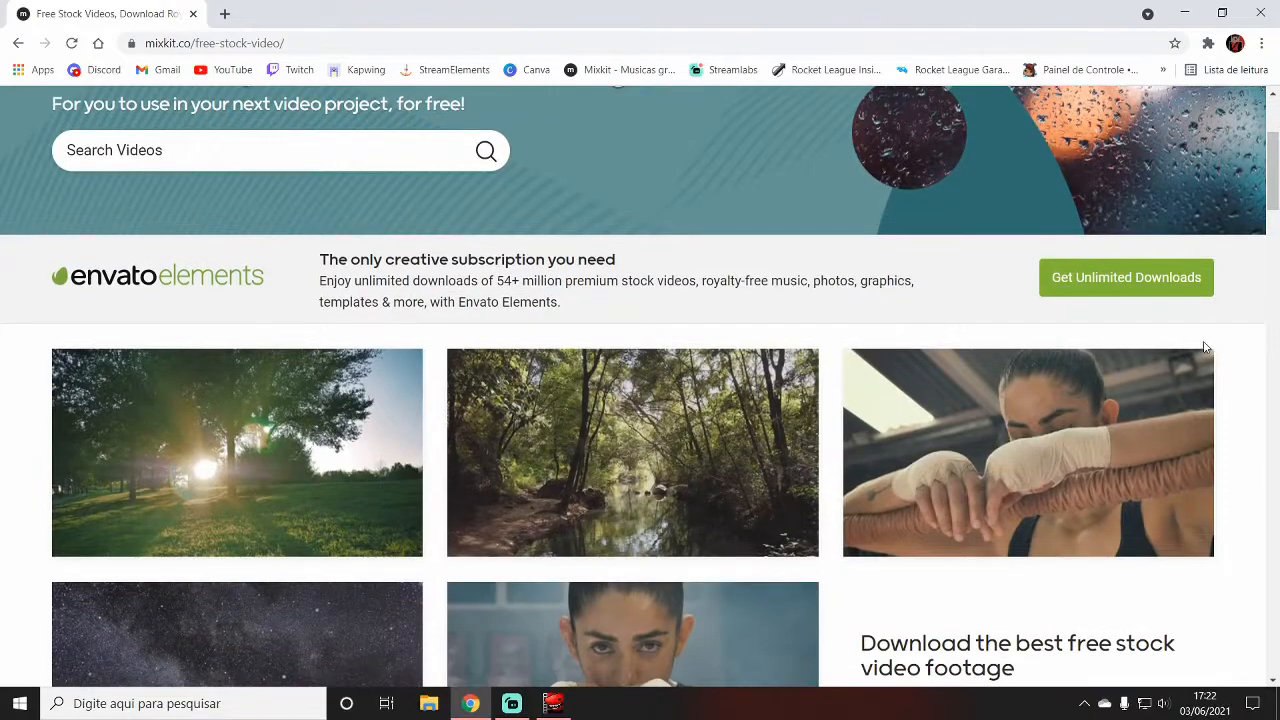
pyautogui.scroll(-5, 1248, 357)
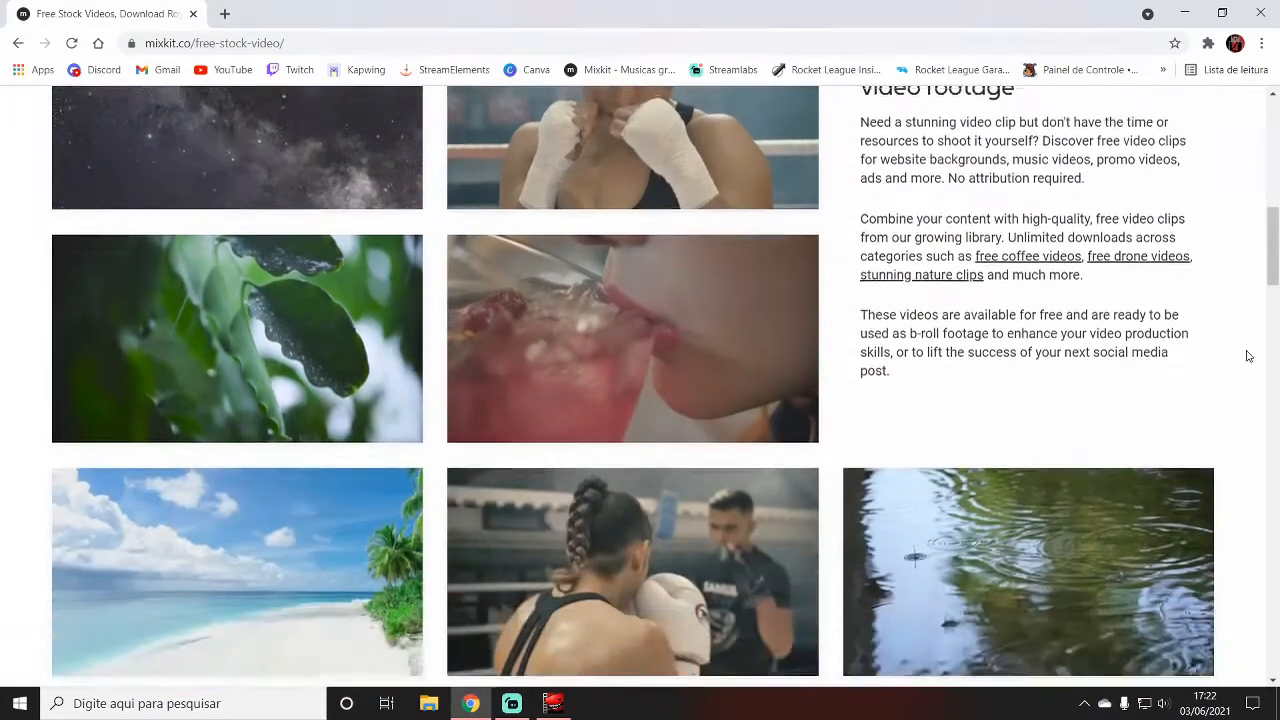
pyautogui.scroll(-3, 1248, 356)
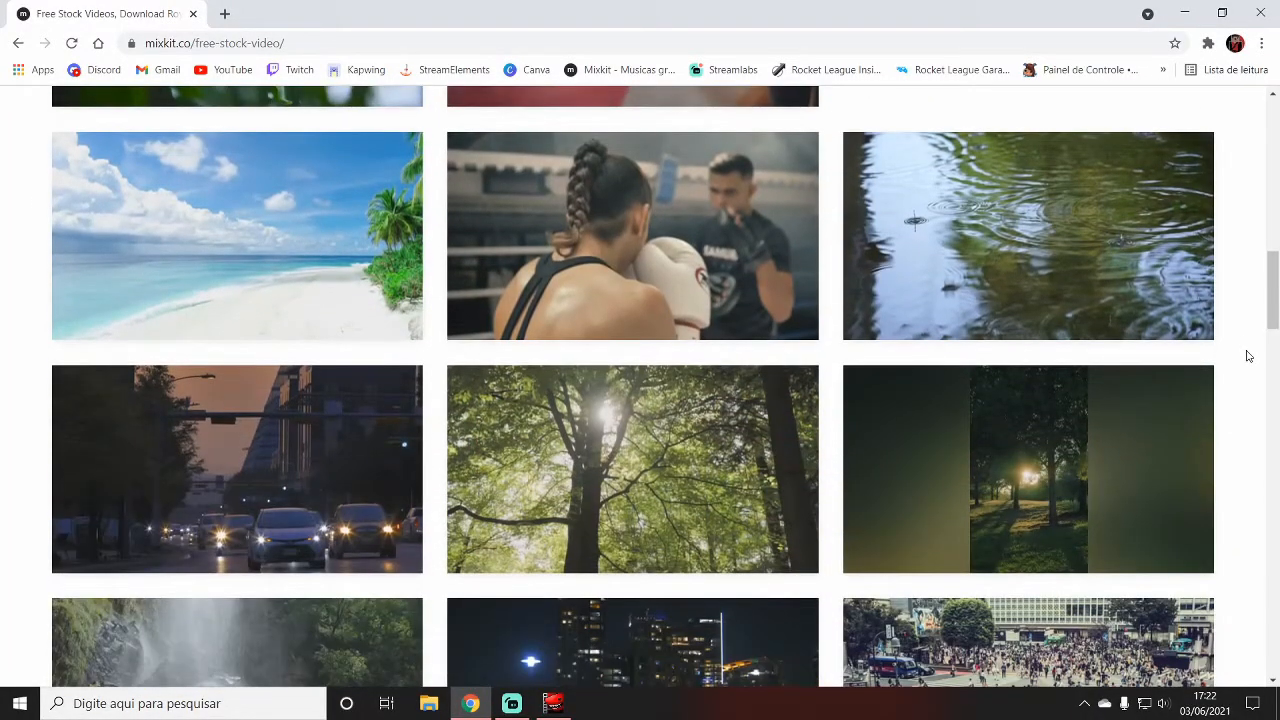
pyautogui.scroll(12, 1248, 356)
pyautogui.click(893, 138)
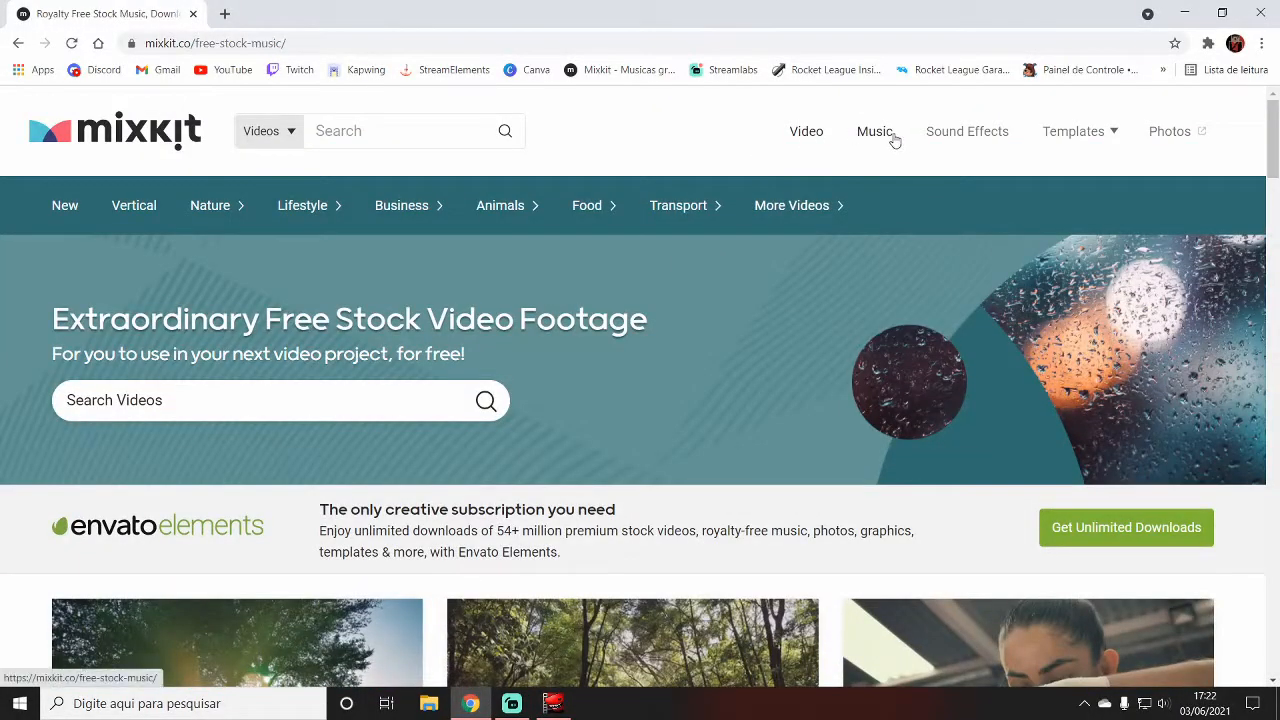
pyautogui.scroll(-3, 1114, 263)
pyautogui.scroll(2, 1266, 305)
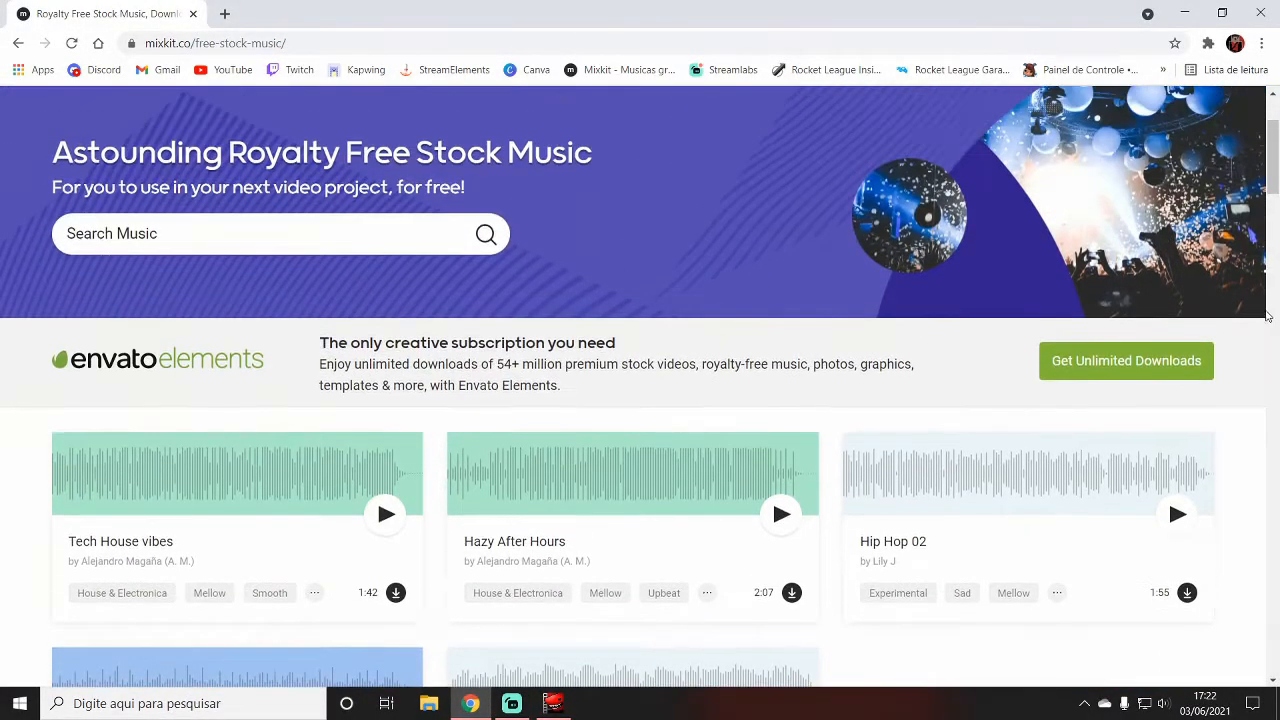
pyautogui.scroll(2, 1266, 316)
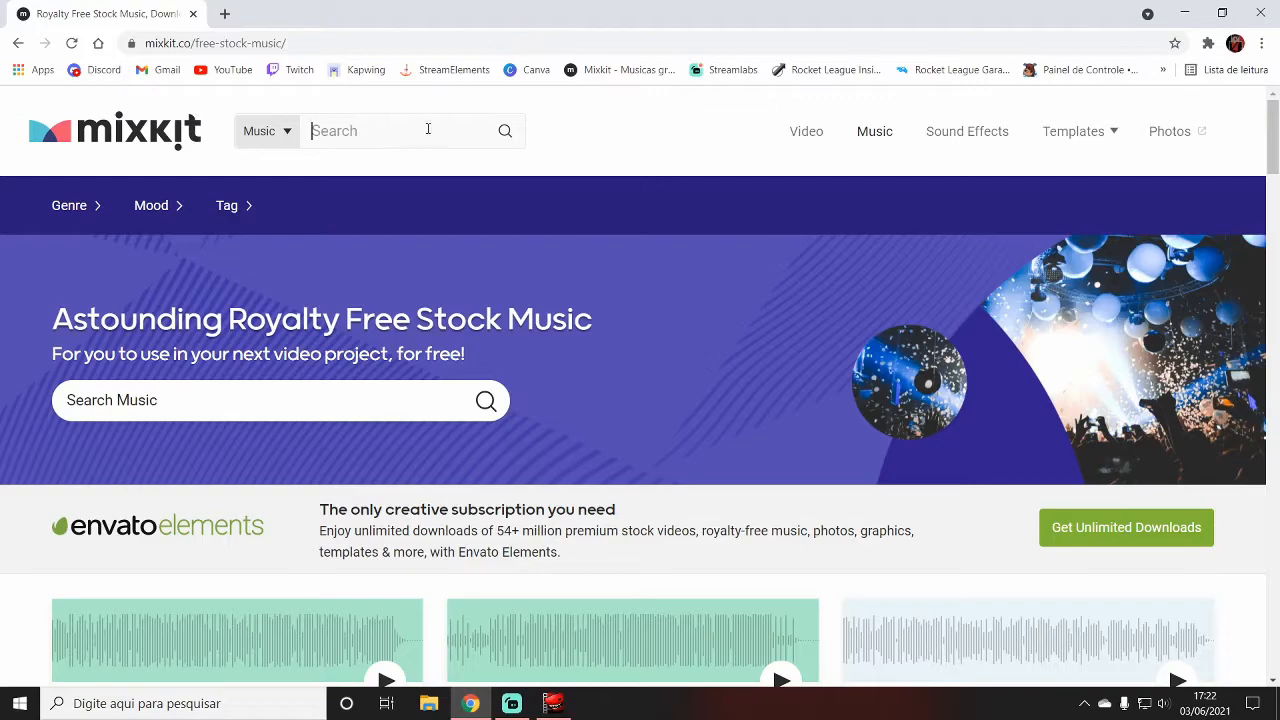
# Go to Mixkit's sound effects library, search for "fall" and open the Falling category
pyautogui.click(955, 141)
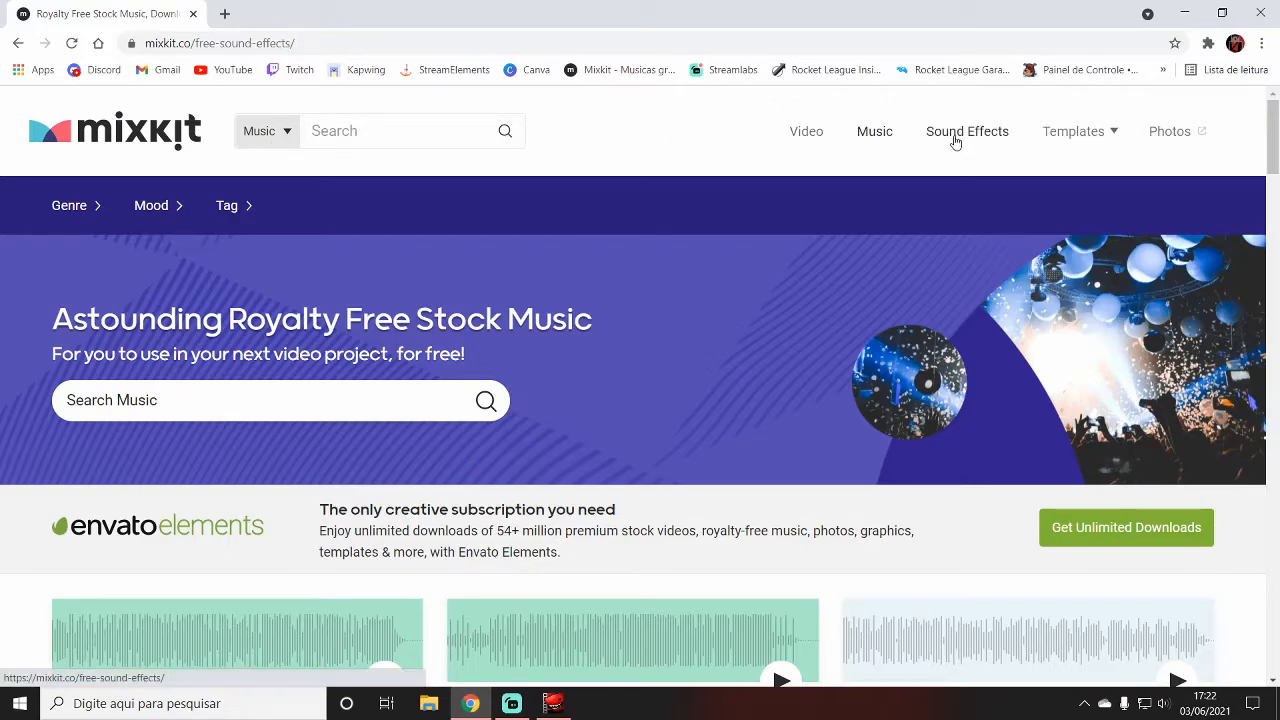
pyautogui.scroll(-3, 794, 300)
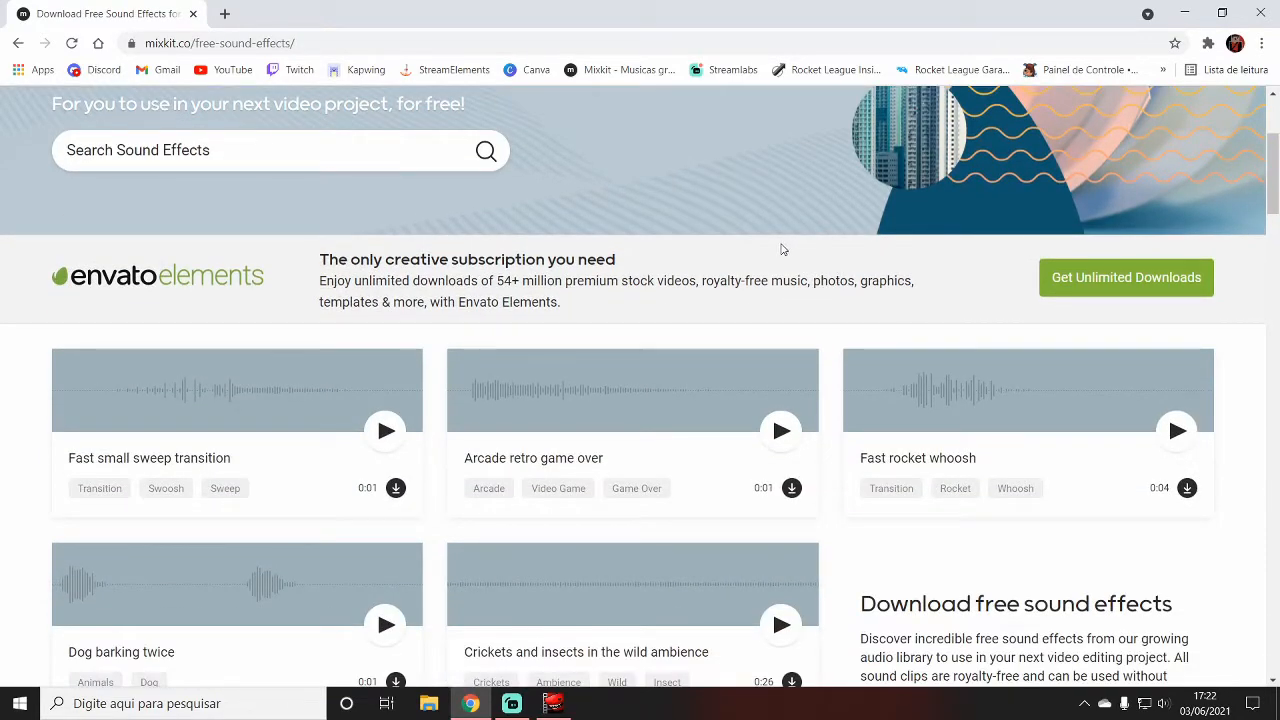
pyautogui.scroll(3, 735, 275)
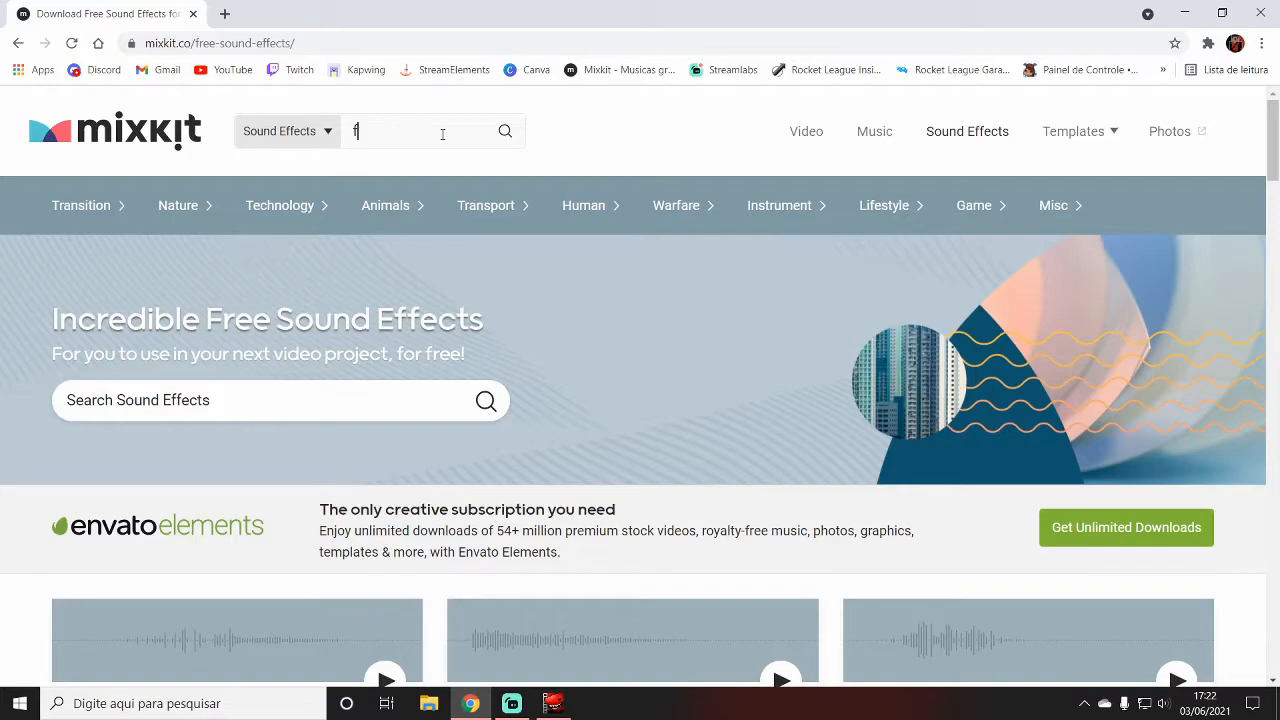
pyautogui.write('fall')
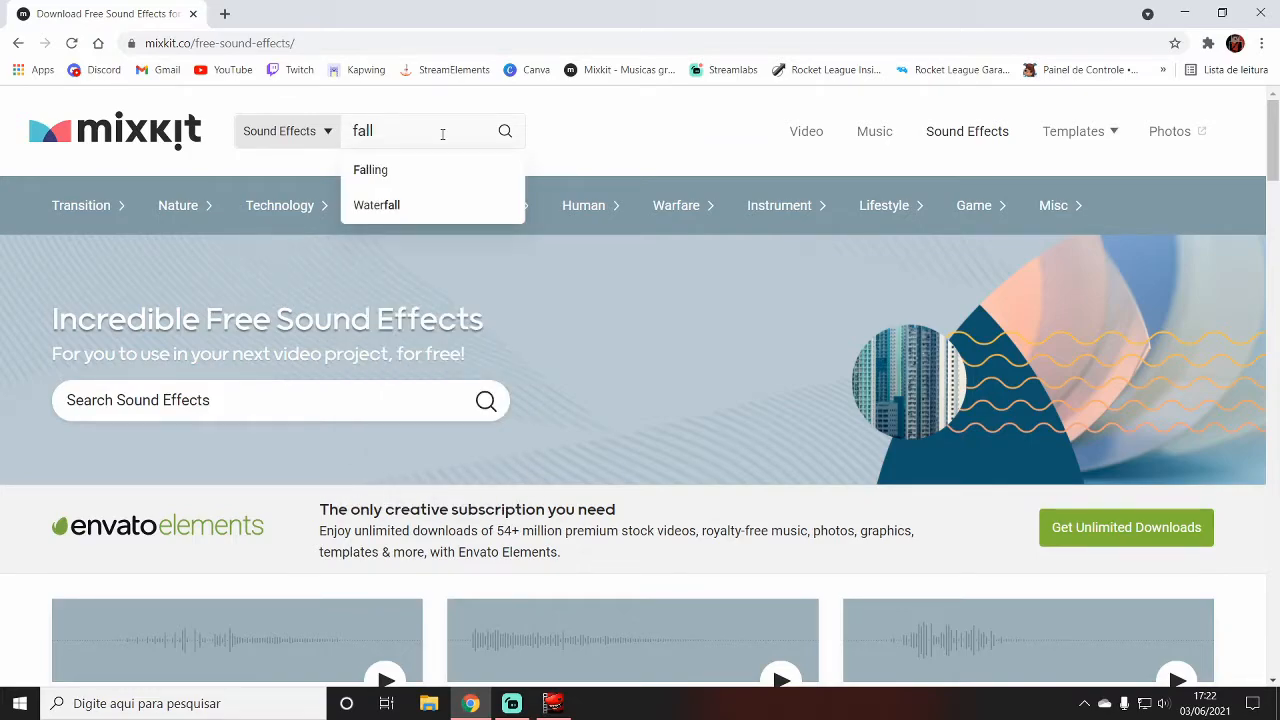
pyautogui.click(385, 170)
pyautogui.scroll(-2, 677, 335)
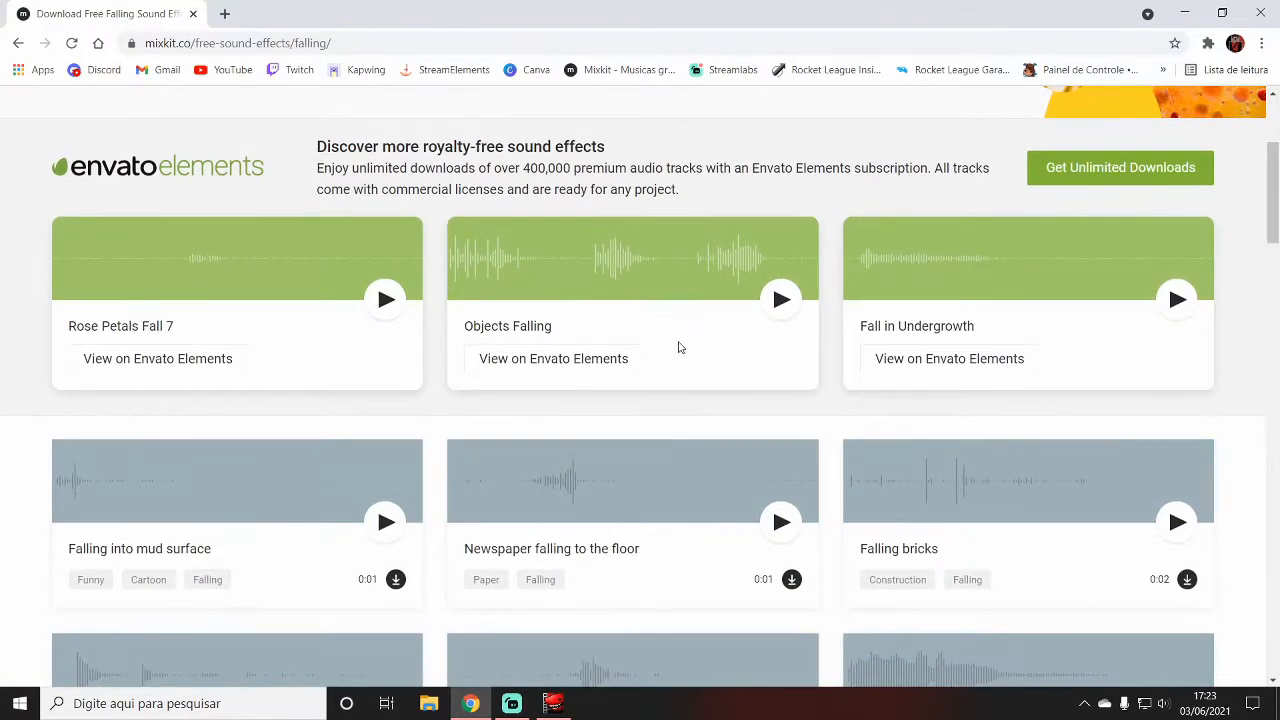
# Preview several falling sound effects and download "Cartoon falling whistle"
pyautogui.scroll(-3, 677, 347)
pyautogui.click(768, 575)
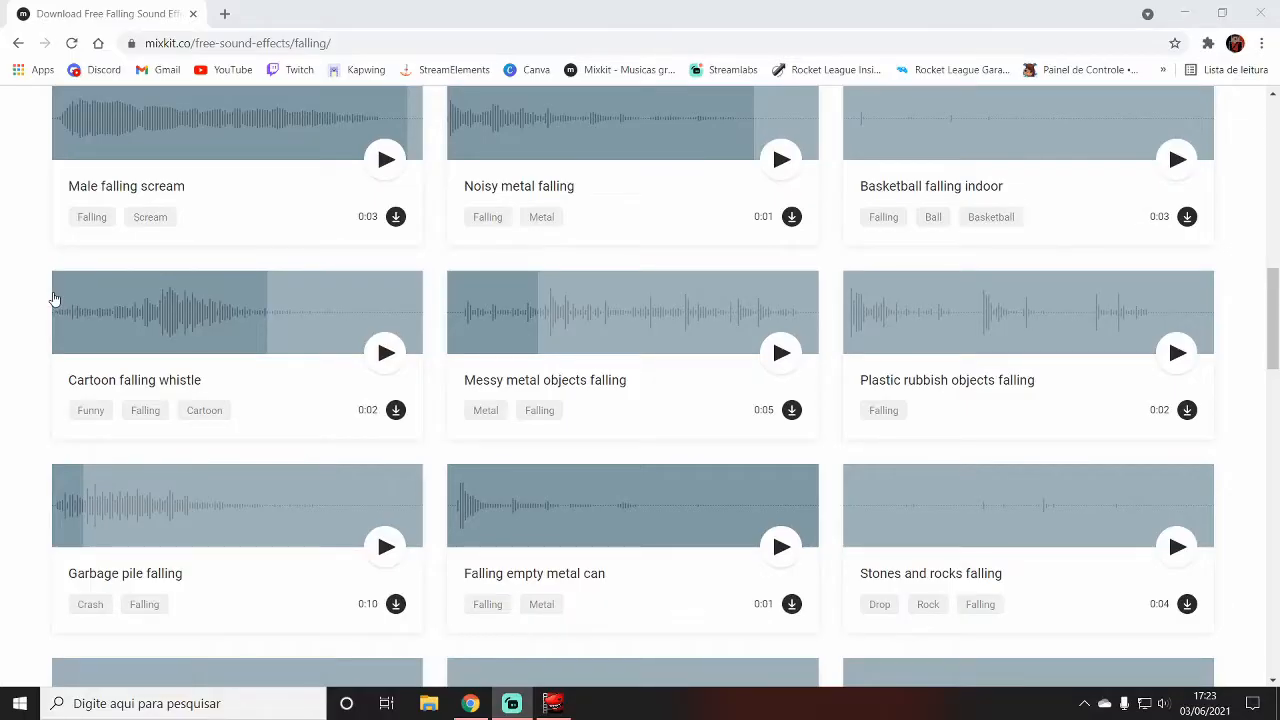
pyautogui.click(55, 298)
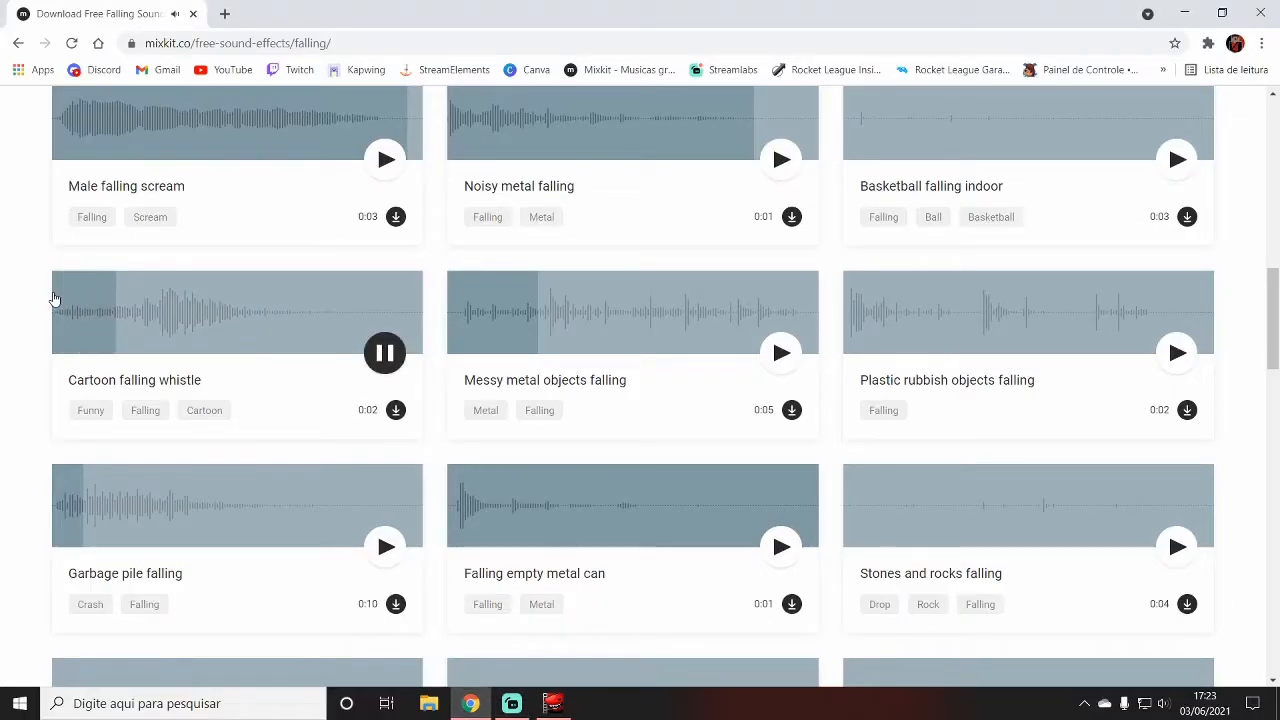
pyautogui.click(396, 411)
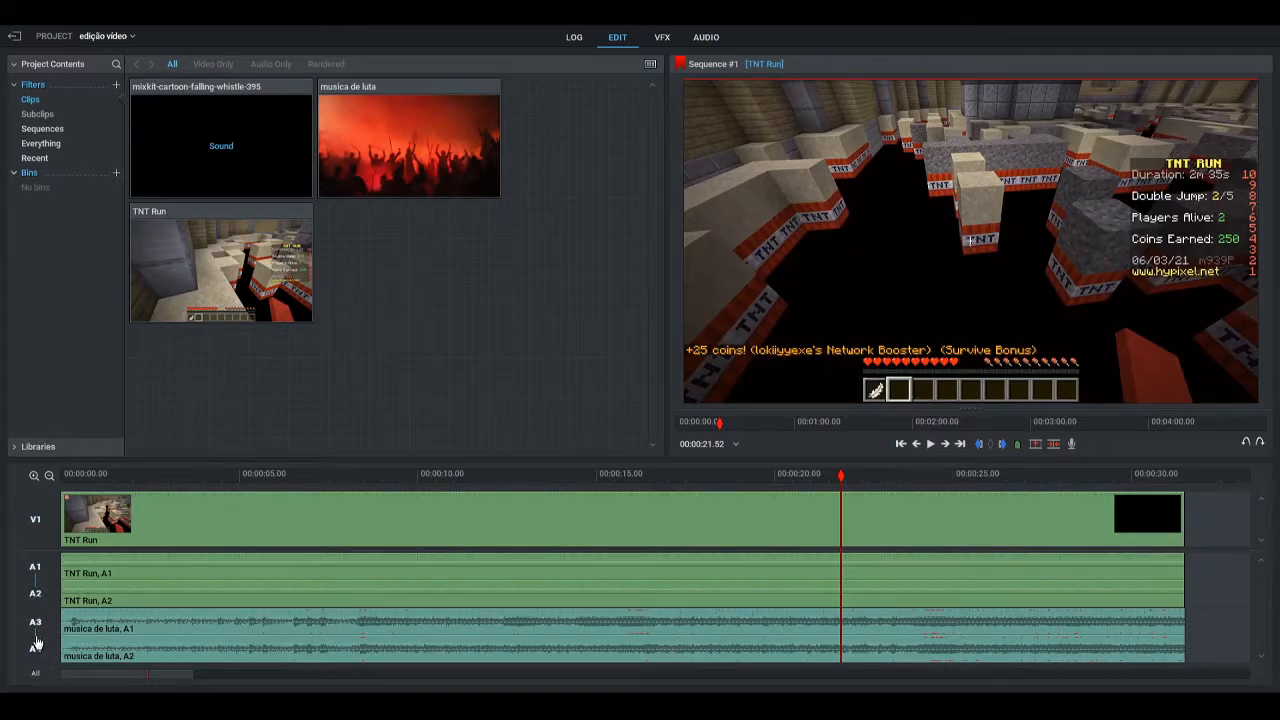
# Add an audio track to the Lightworks sequence and place mixkit-cartoon-falling-whistle-395 on it at about 00:00:25
pyautogui.rightClick(1220, 594)
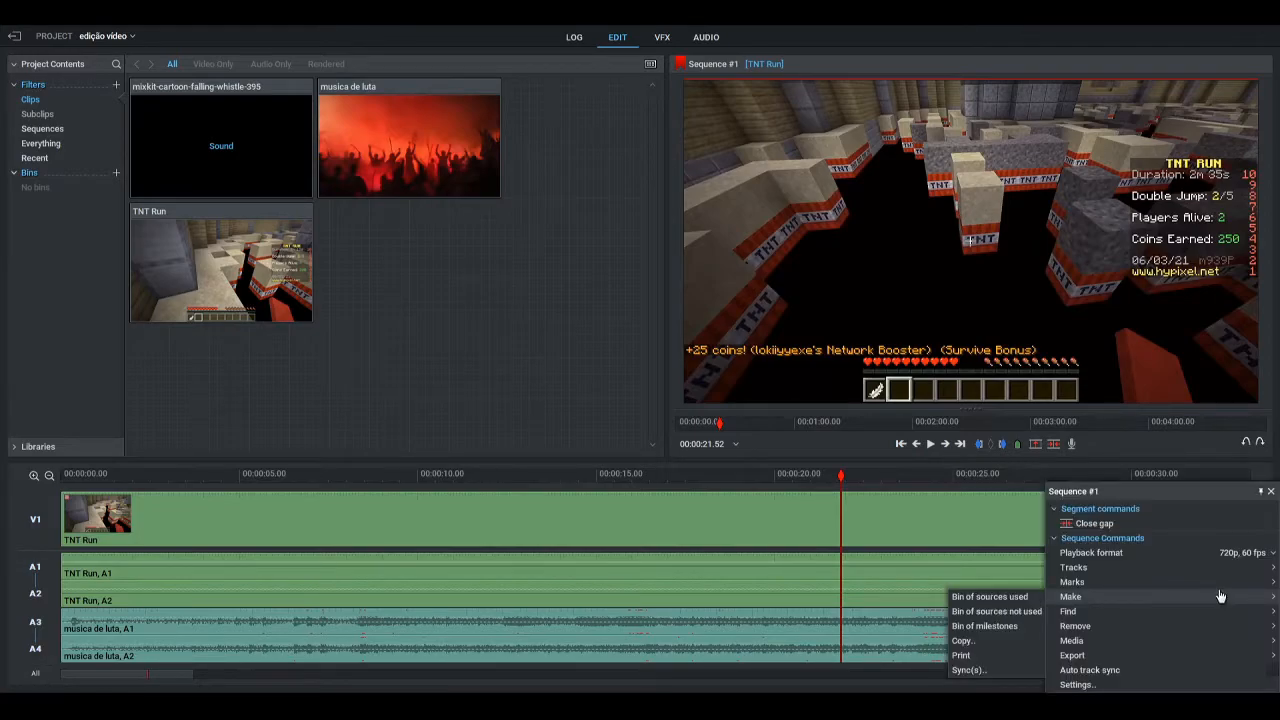
pyautogui.click(1088, 572)
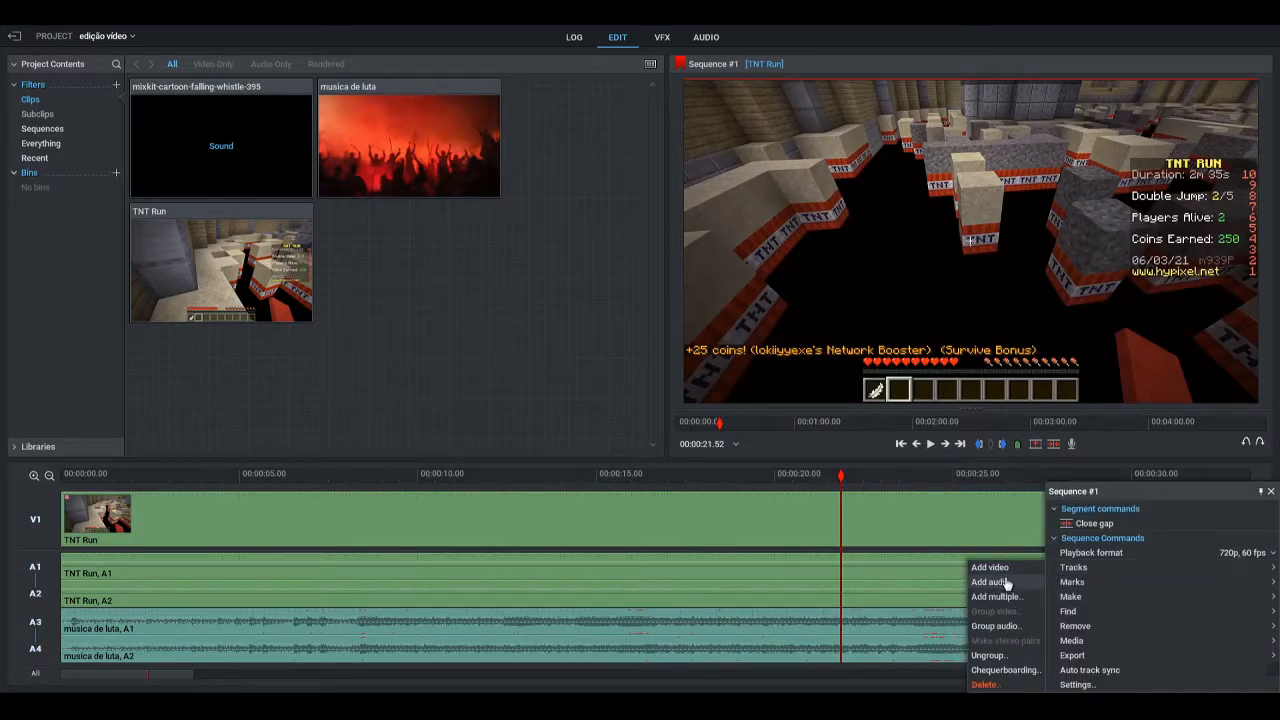
pyautogui.click(1006, 583)
pyautogui.moveTo(1070, 564); pyautogui.dragTo(1005, 565)
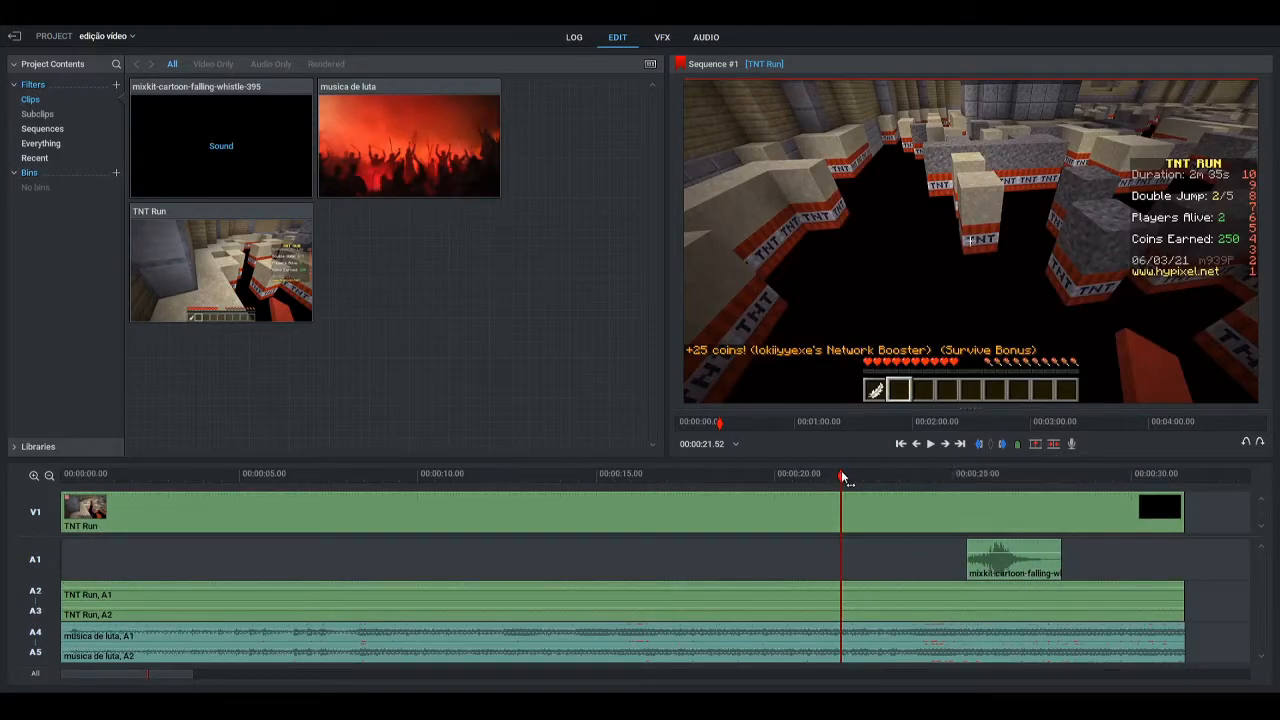
# Play the sequence from about 00:00:24 through the whistle clip and return the playhead to about 00:00:22
pyautogui.moveTo(842, 477); pyautogui.dragTo(920, 477)
pyautogui.click(931, 444)
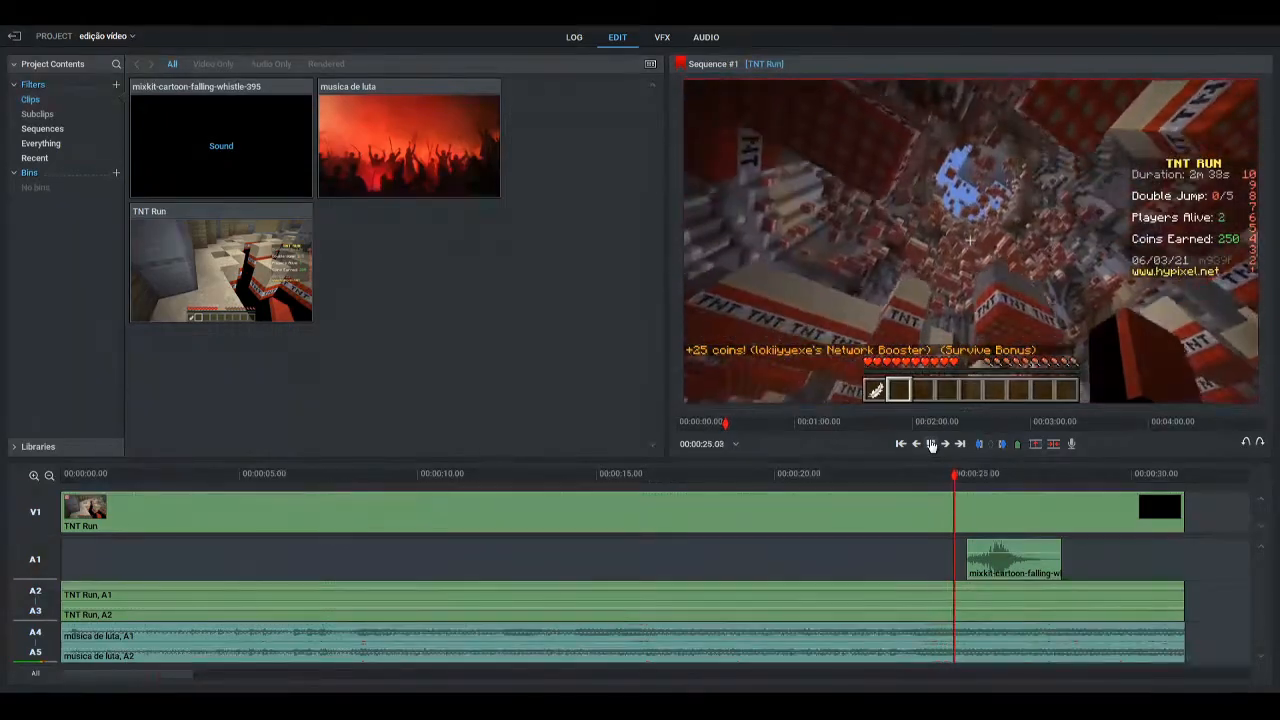
pyautogui.click(931, 444)
pyautogui.moveTo(1012, 489); pyautogui.dragTo(849, 478)
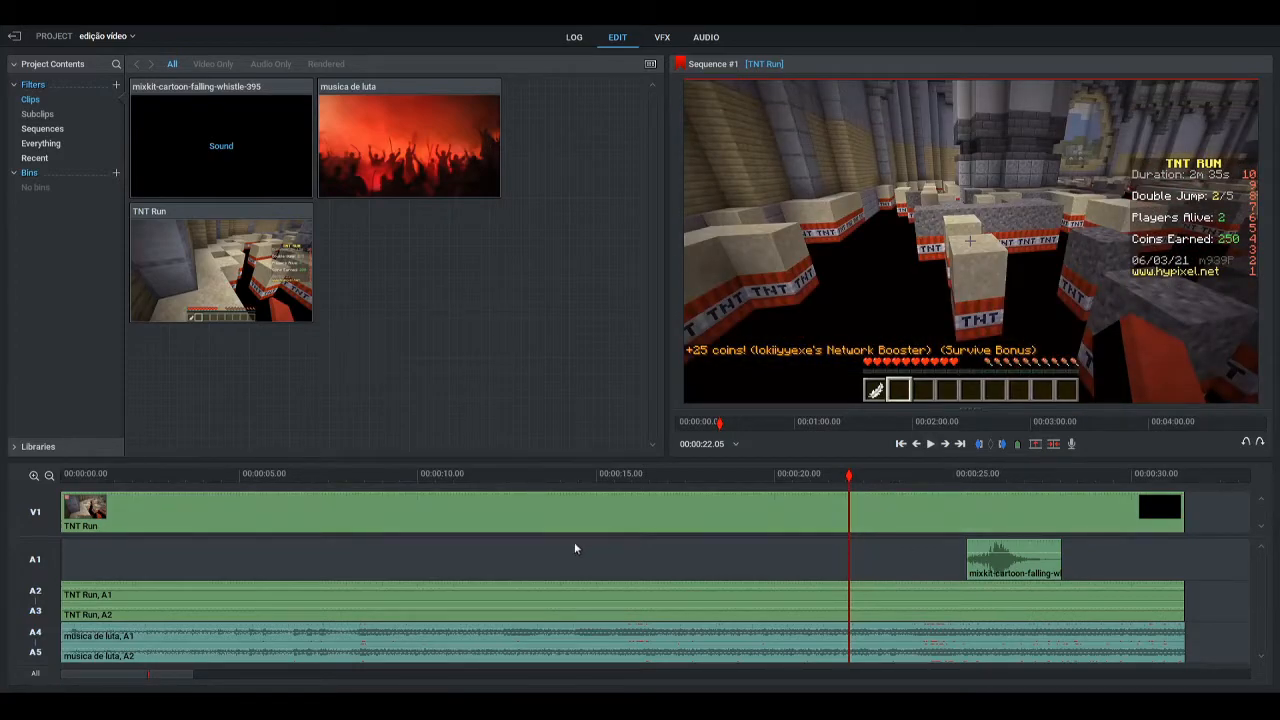
# Trim the end of the musica de luta audio back to about 00:00:22.01, where the fall begins
pyautogui.click(1006, 570)
pyautogui.moveTo(845, 490); pyautogui.dragTo(843, 483)
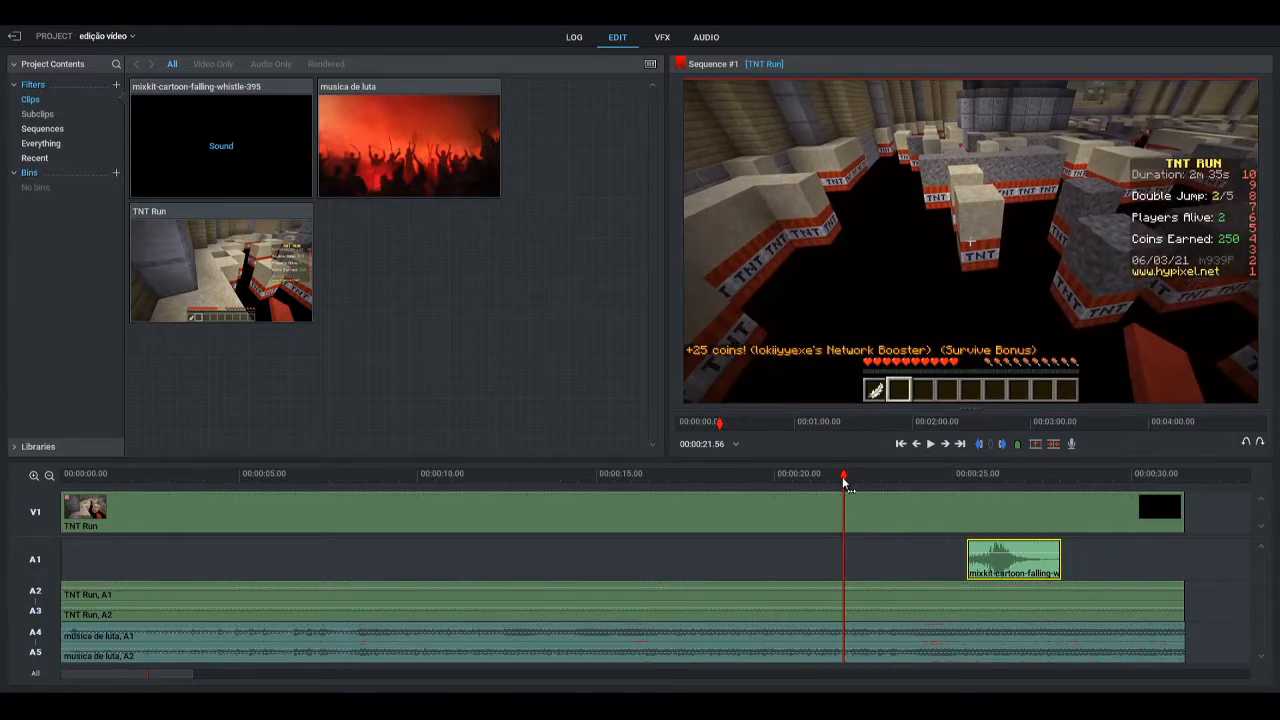
pyautogui.keyDown('ctrl'); pyautogui.click(851, 646); pyautogui.keyUp('ctrl')
pyautogui.click(1100, 651)
pyautogui.click(1034, 553)
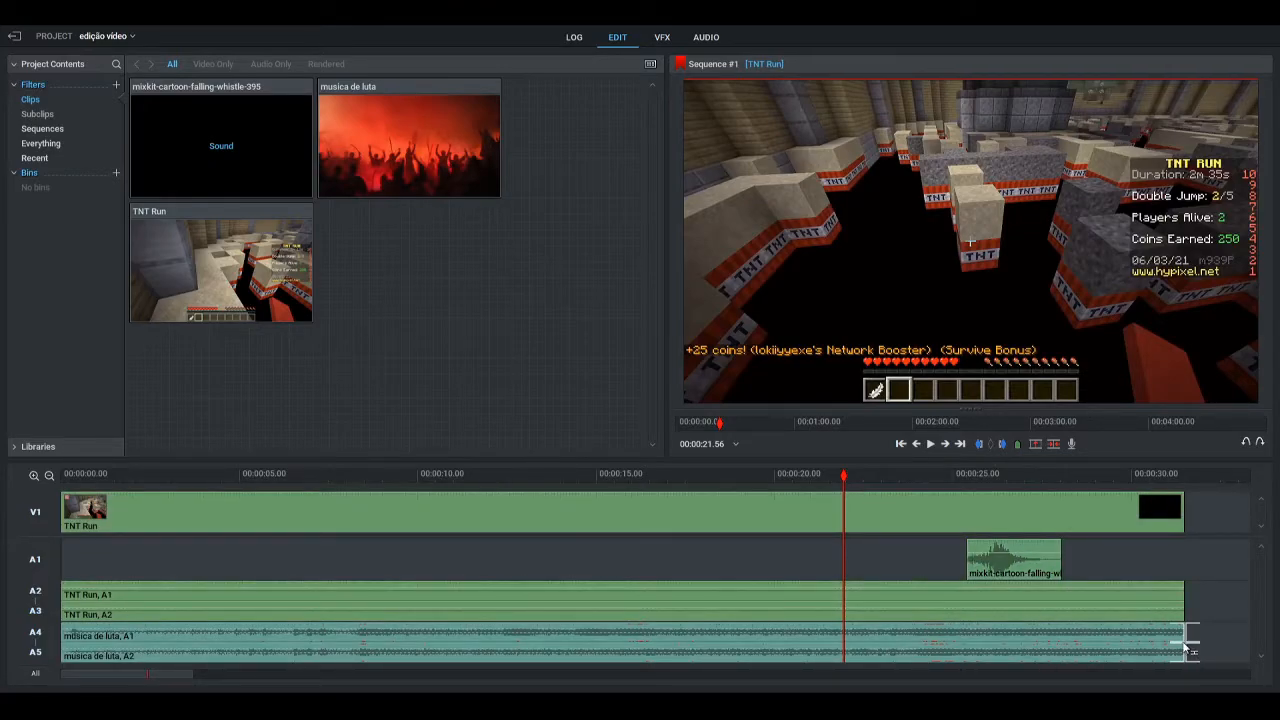
pyautogui.moveTo(1185, 648); pyautogui.dragTo(846, 656)
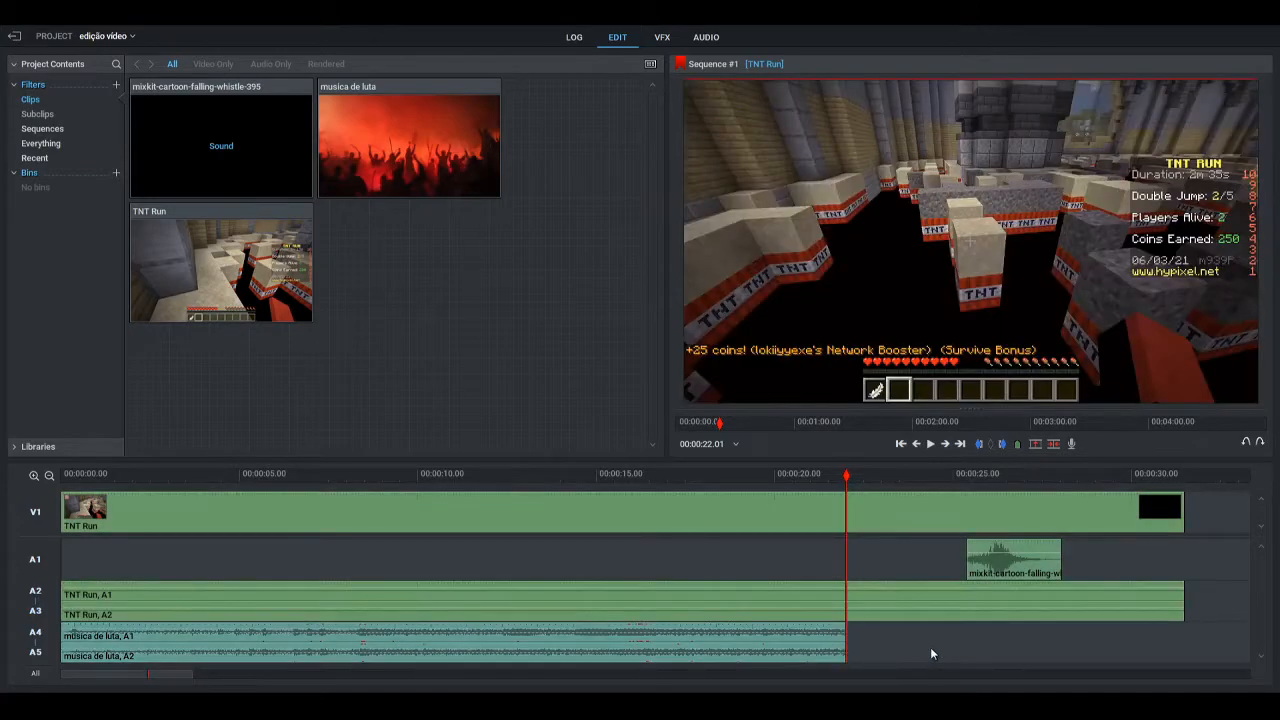
# Move the falling whistle clip to start where the music ends, preview it, and trim its end to about 00:00:22.47
pyautogui.moveTo(1005, 564); pyautogui.dragTo(884, 565)
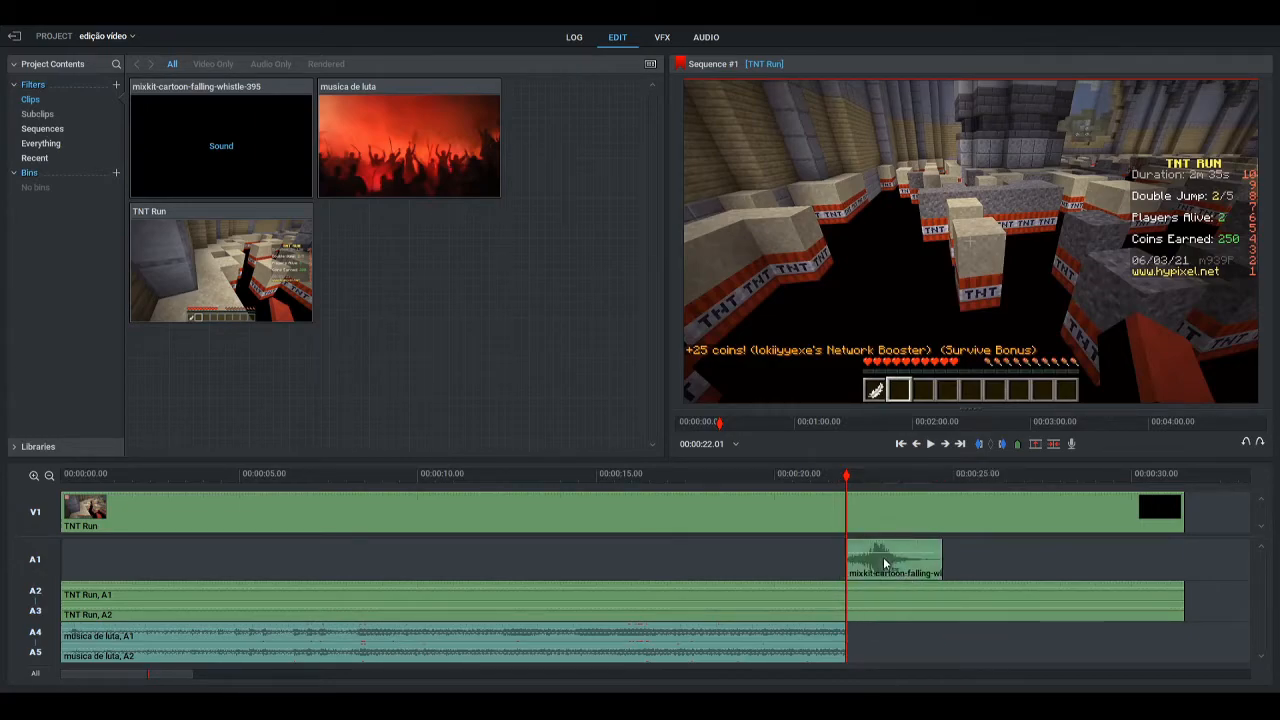
pyautogui.click(929, 444)
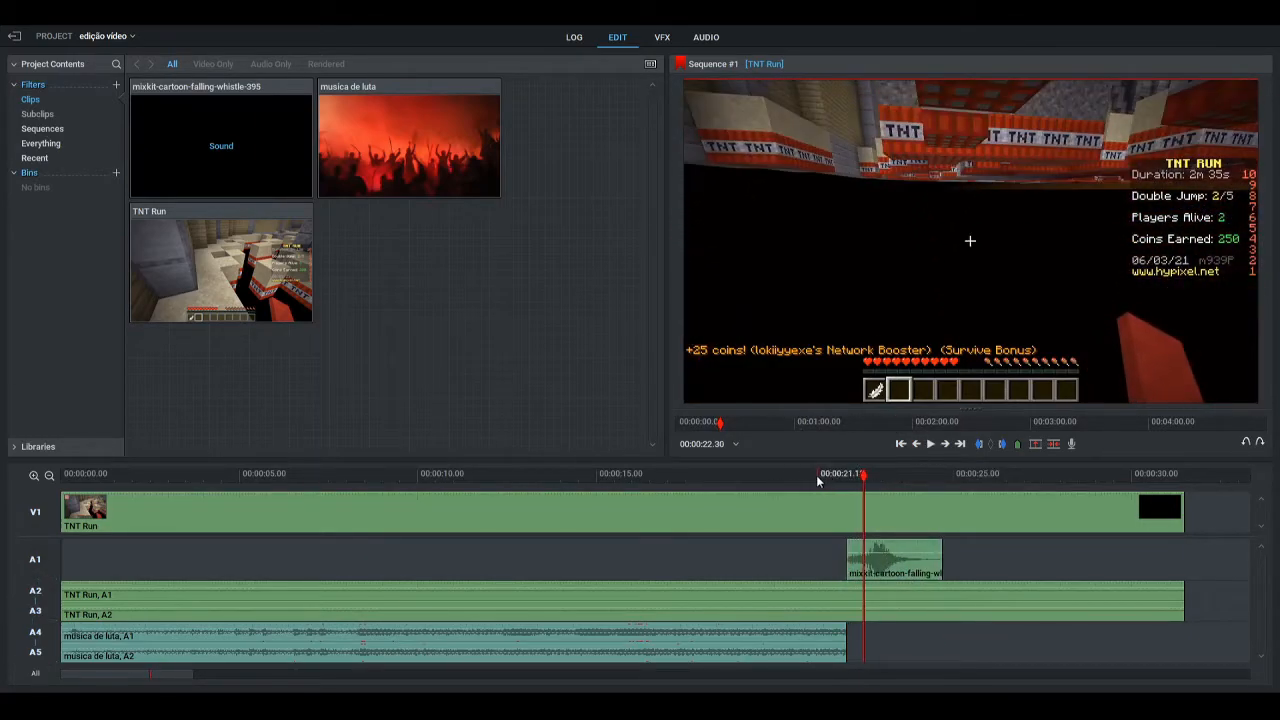
pyautogui.click(811, 474)
pyautogui.click(929, 444)
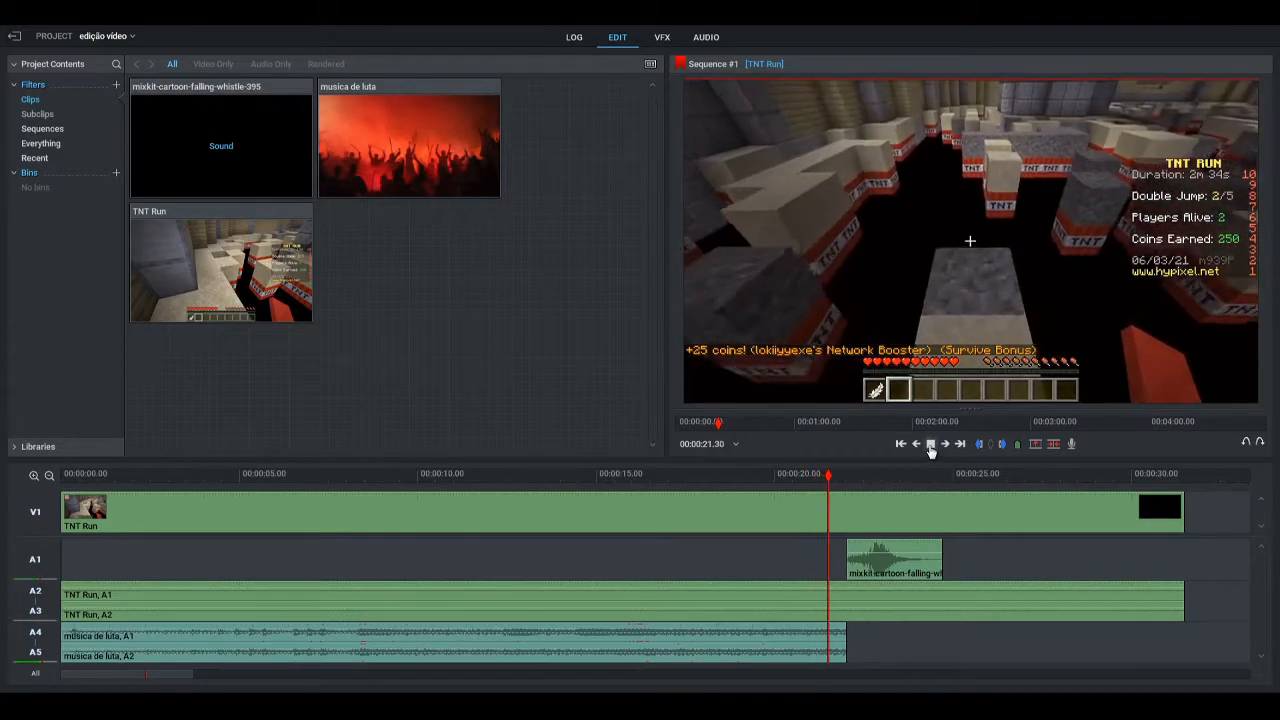
pyautogui.click(929, 444)
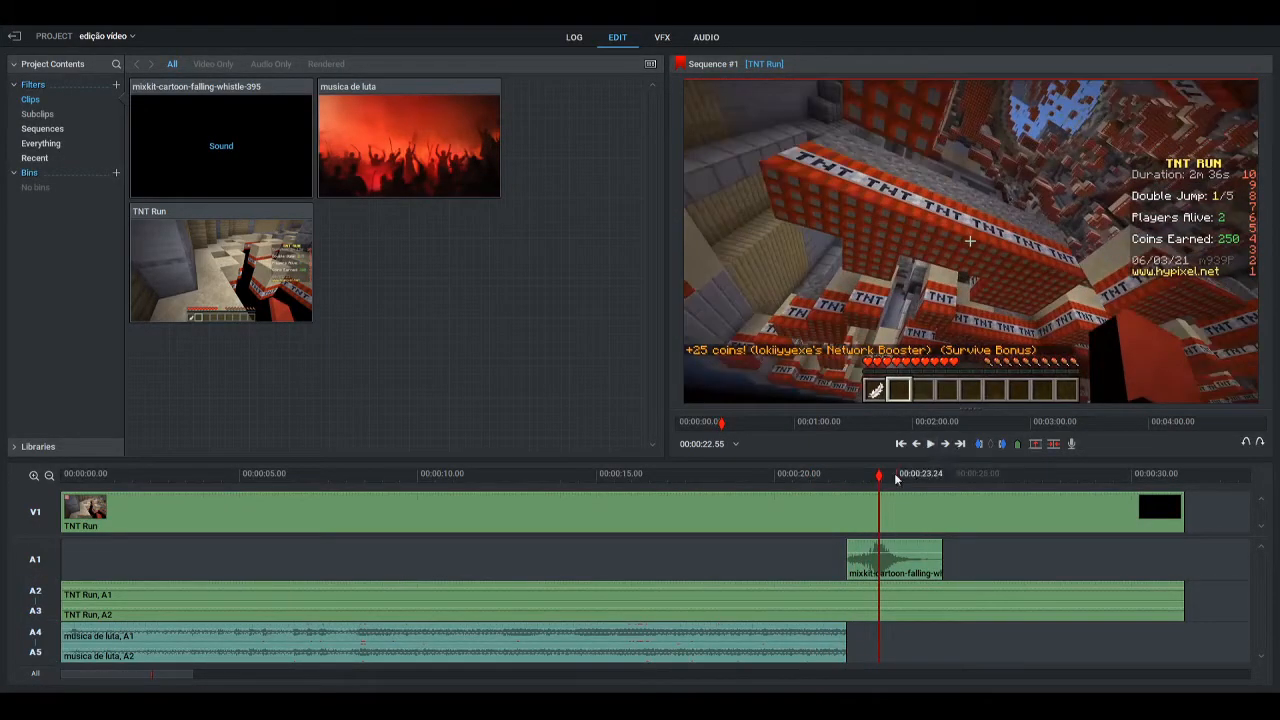
pyautogui.moveTo(880, 483); pyautogui.dragTo(873, 480)
pyautogui.moveTo(942, 566); pyautogui.dragTo(871, 563)
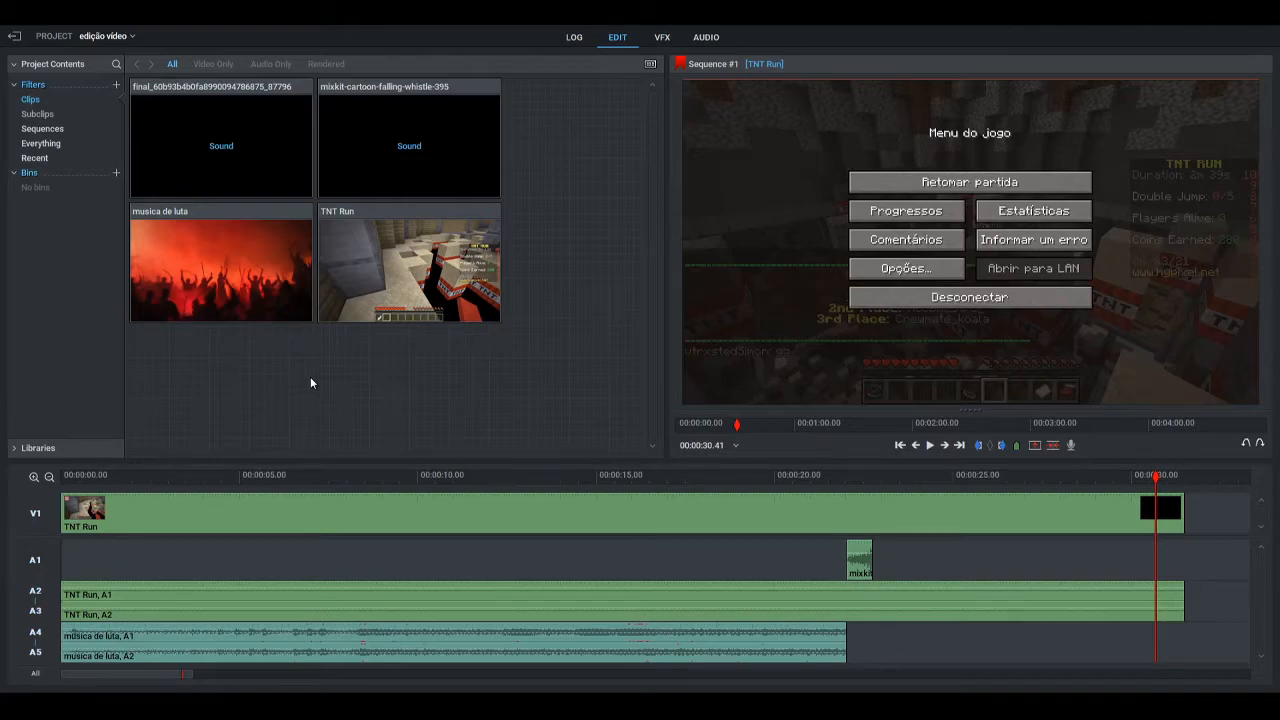
pyautogui.moveTo(196, 128); pyautogui.dragTo(1210, 596)
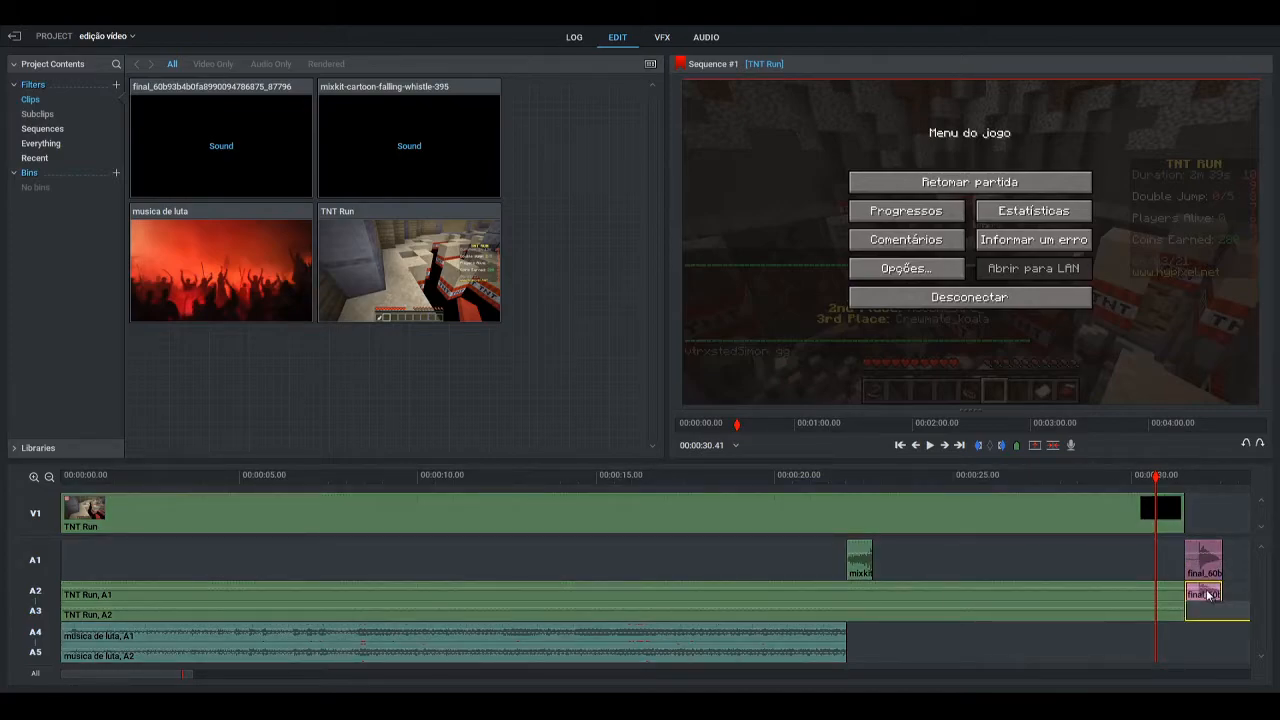
pyautogui.moveTo(1210, 565); pyautogui.dragTo(901, 573)
pyautogui.click(826, 476)
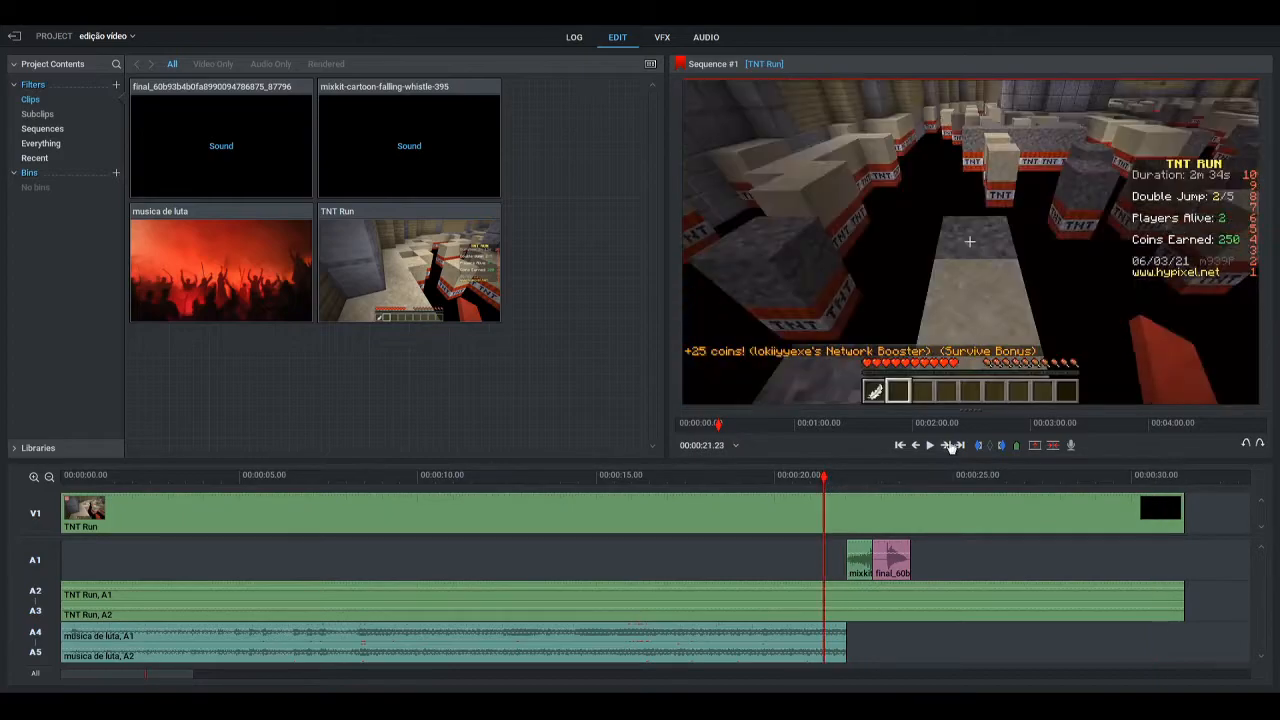
pyautogui.click(929, 450)
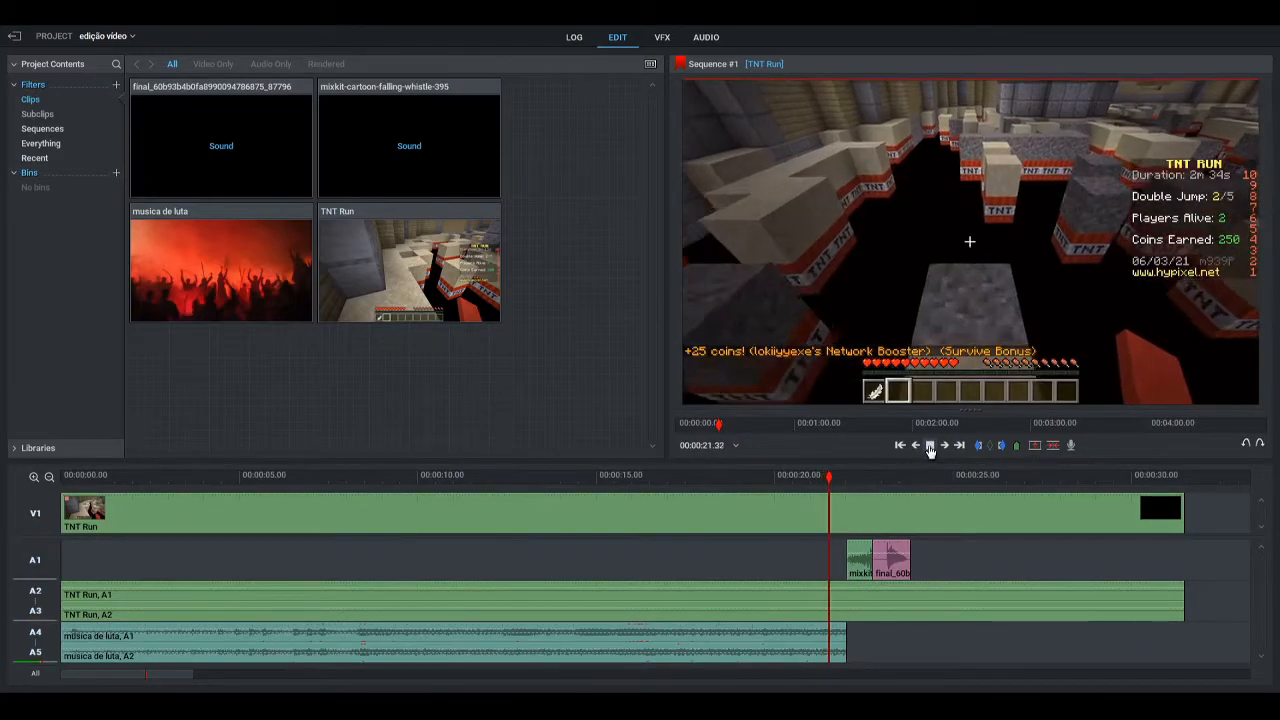
pyautogui.click(930, 448)
pyautogui.hotkey('ctrl', 'z')
pyautogui.click(892, 557)
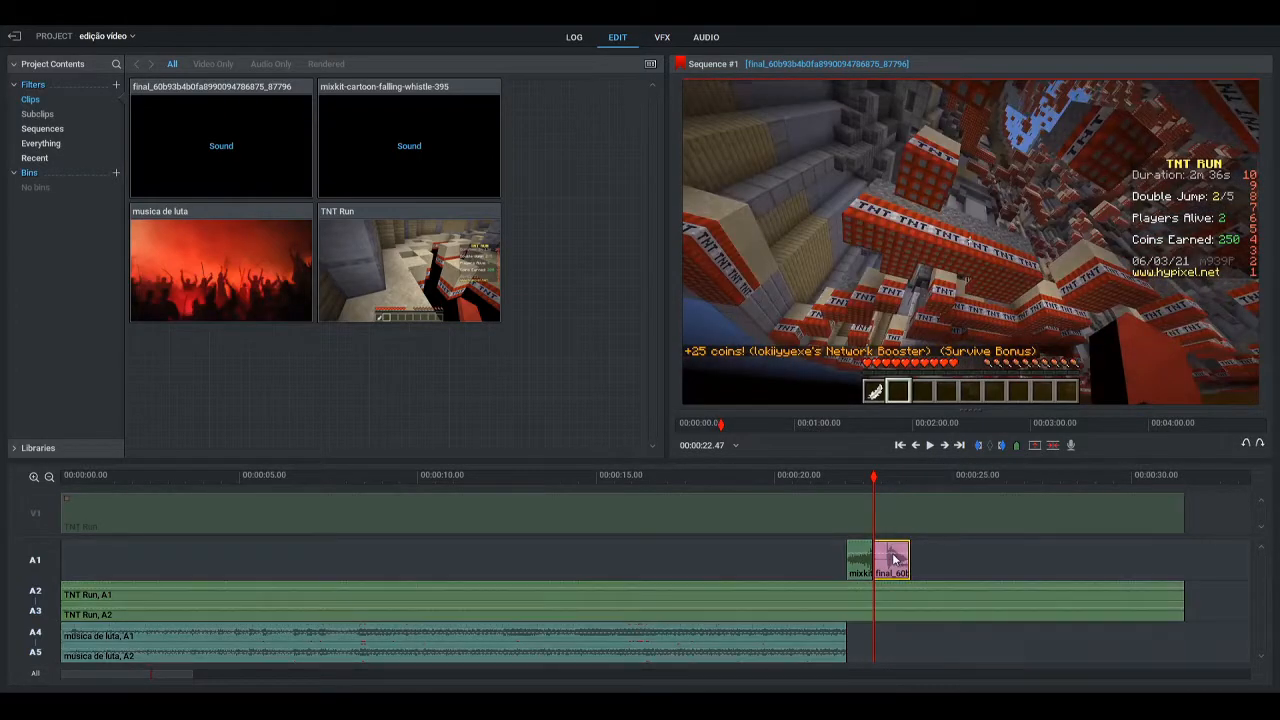
pyautogui.moveTo(937, 559)
pyautogui.mouseDown()
pyautogui.moveTo(971, 568)
pyautogui.moveTo(933, 565)
pyautogui.mouseUp()
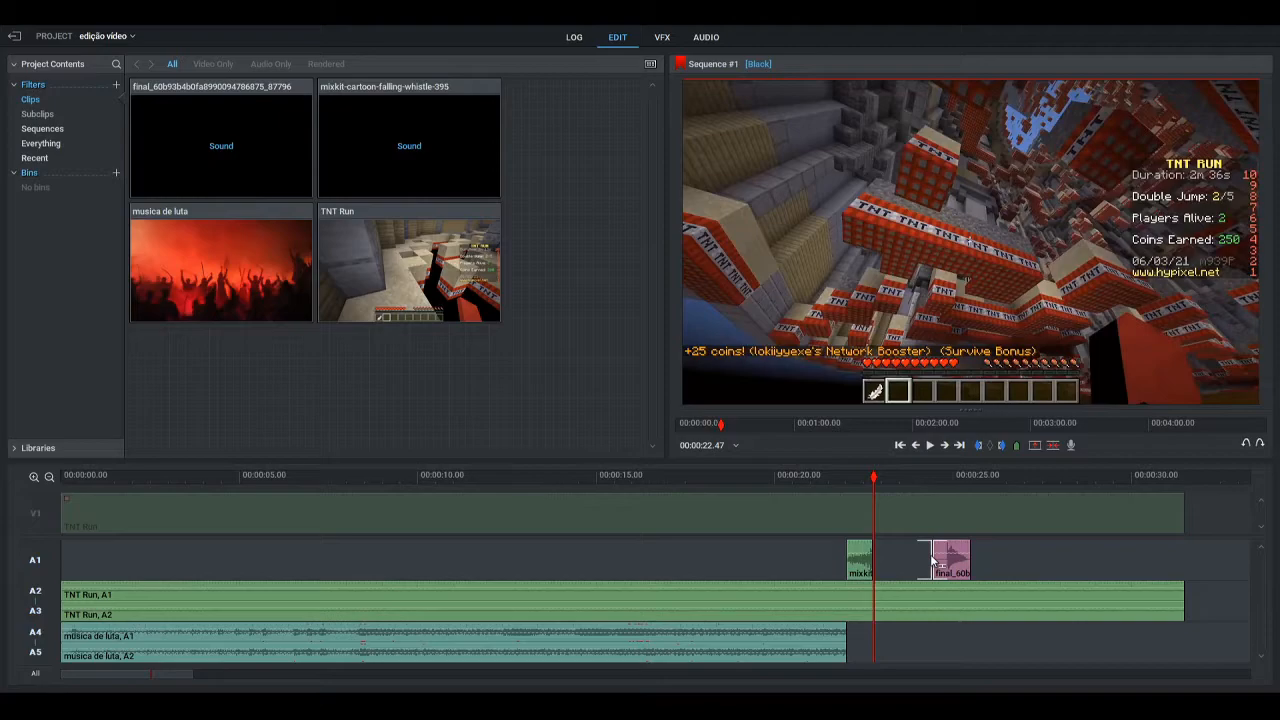
pyautogui.moveTo(937, 563); pyautogui.dragTo(896, 567)
pyautogui.click(834, 476)
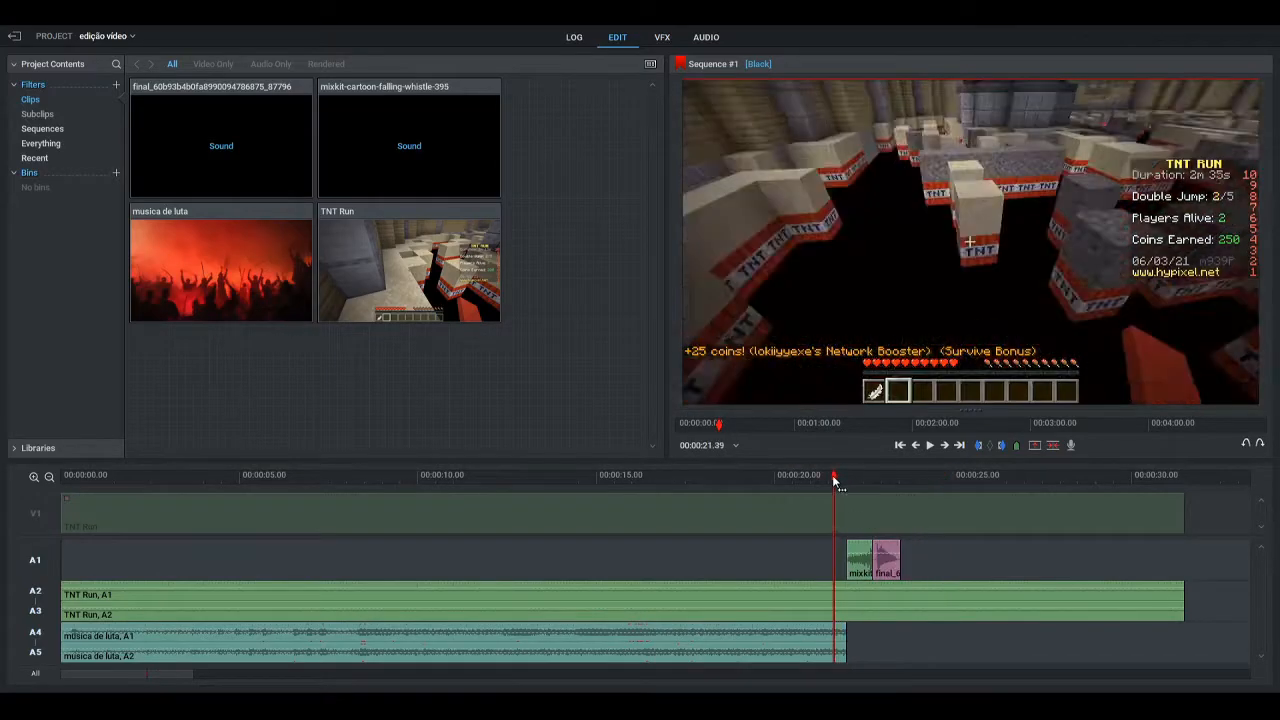
pyautogui.click(931, 446)
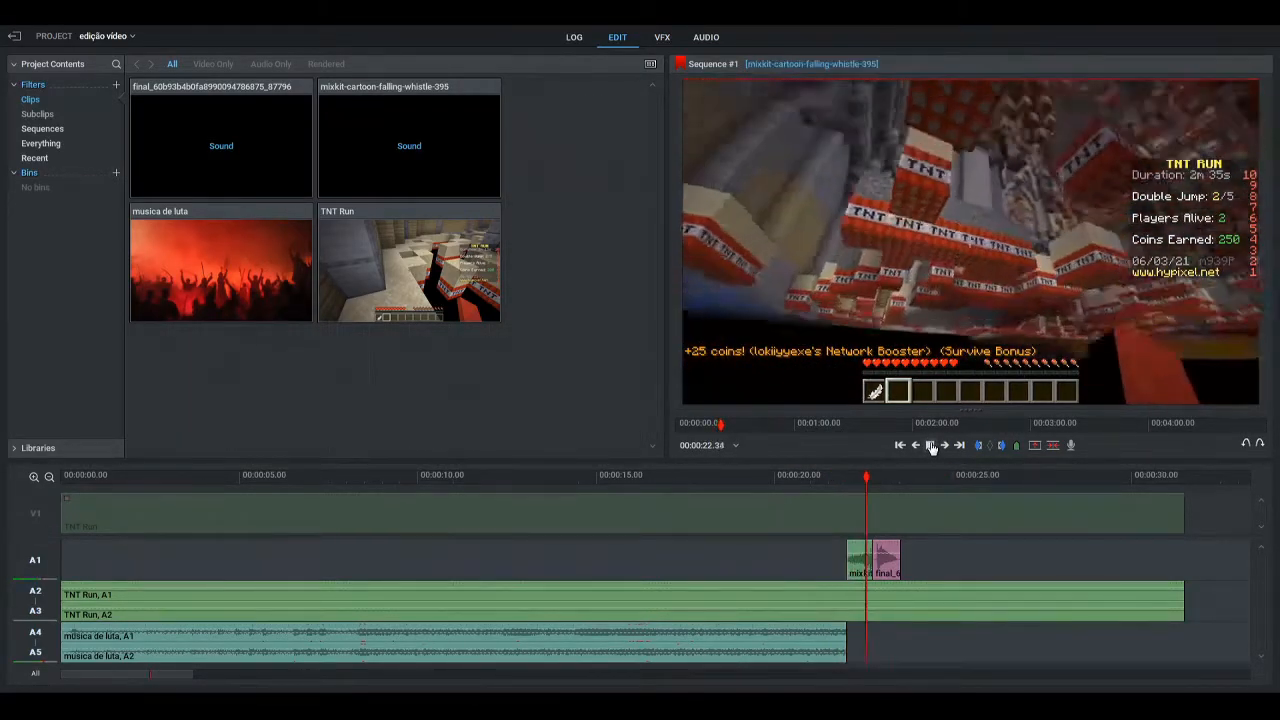
pyautogui.click(931, 446)
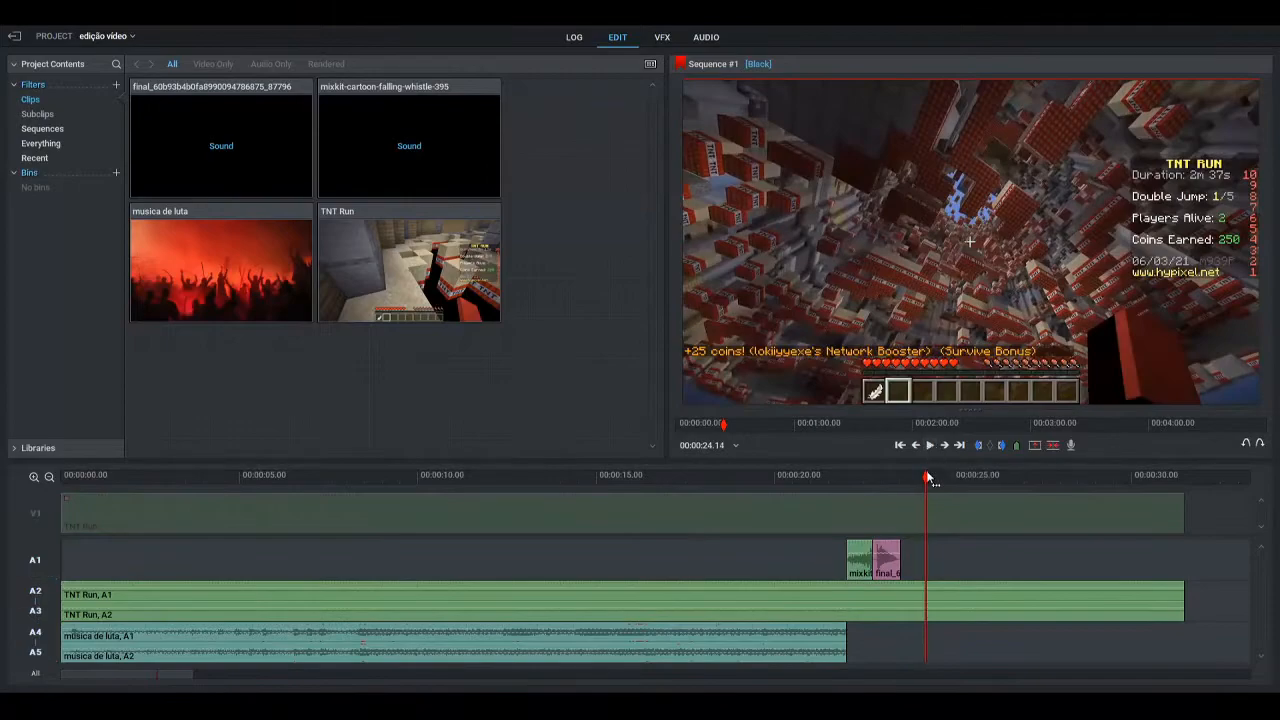
pyautogui.click(923, 478)
pyautogui.moveTo(923, 478); pyautogui.dragTo(946, 478)
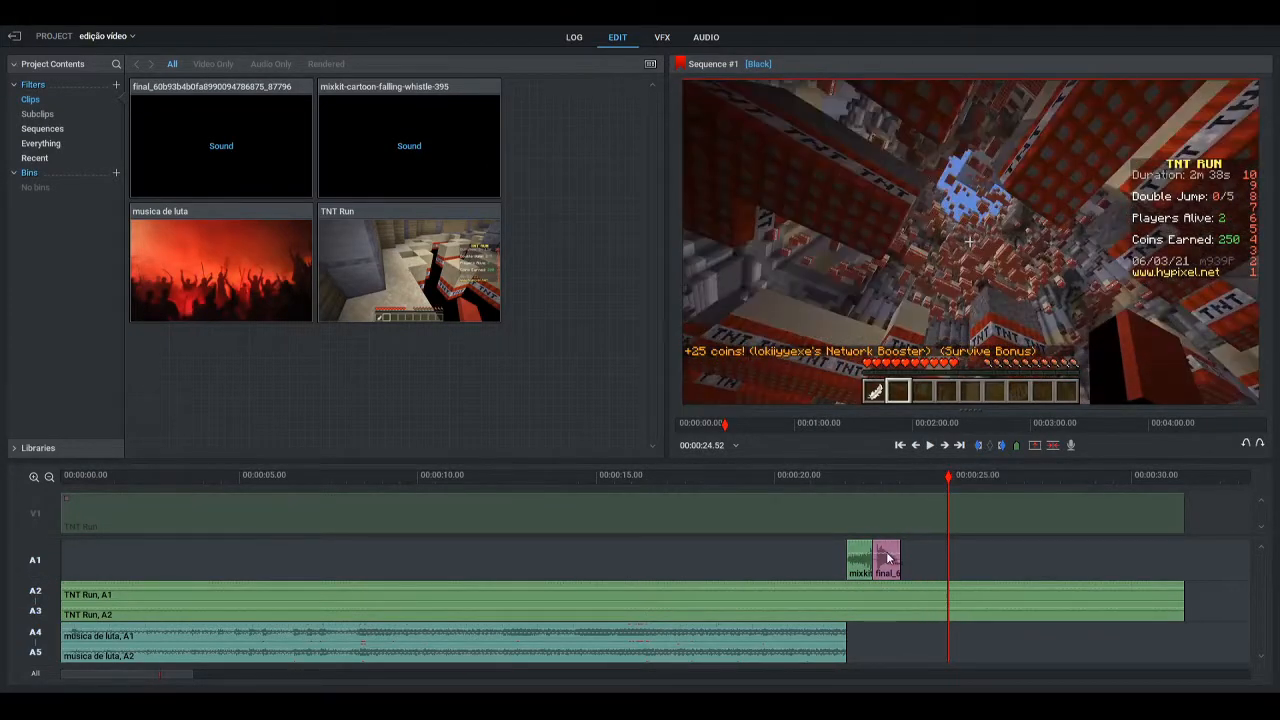
pyautogui.moveTo(890, 562); pyautogui.dragTo(908, 563)
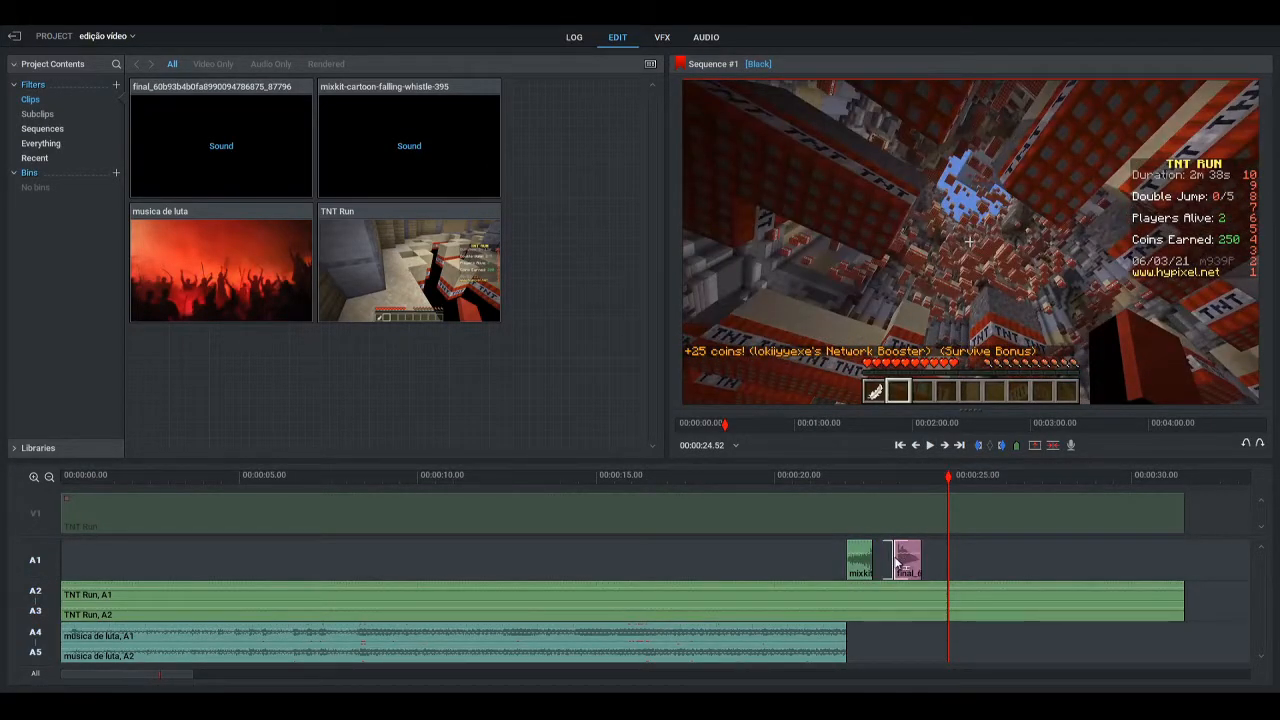
pyautogui.click(896, 564)
pyautogui.click(908, 561)
pyautogui.click(908, 561)
pyautogui.moveTo(908, 561); pyautogui.dragTo(887, 561)
pyautogui.click(930, 445)
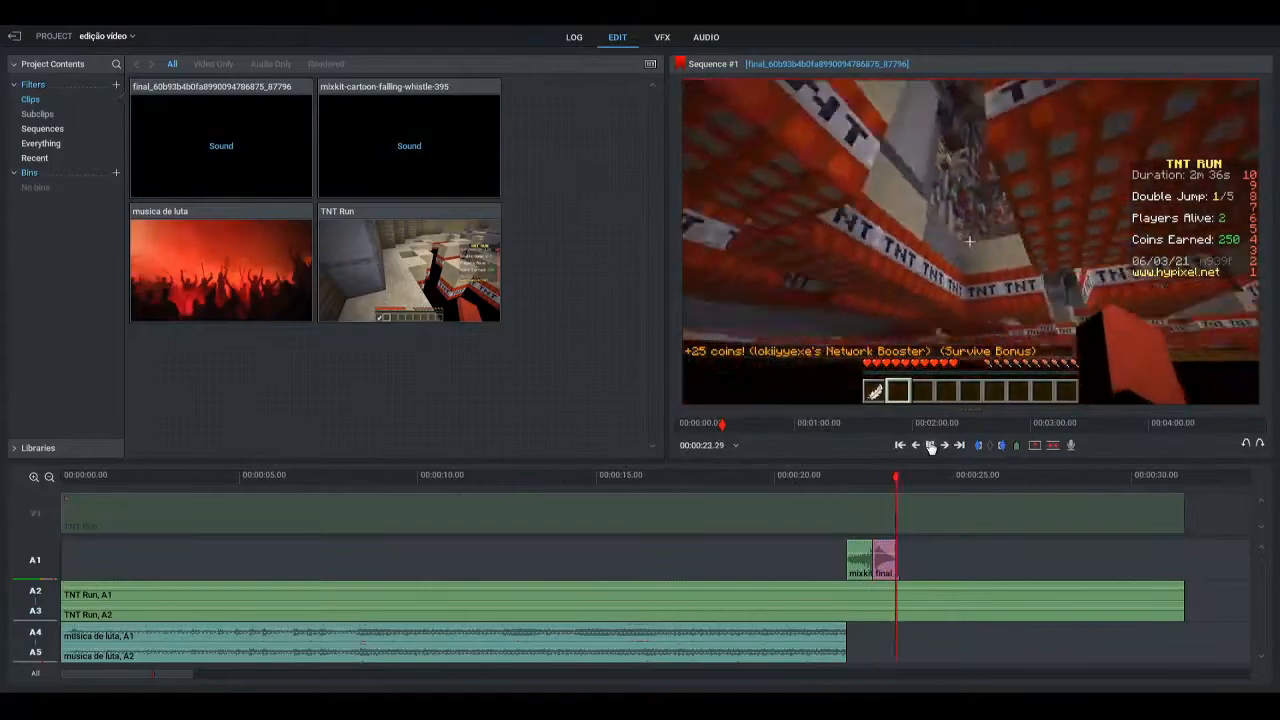
pyautogui.click(930, 445)
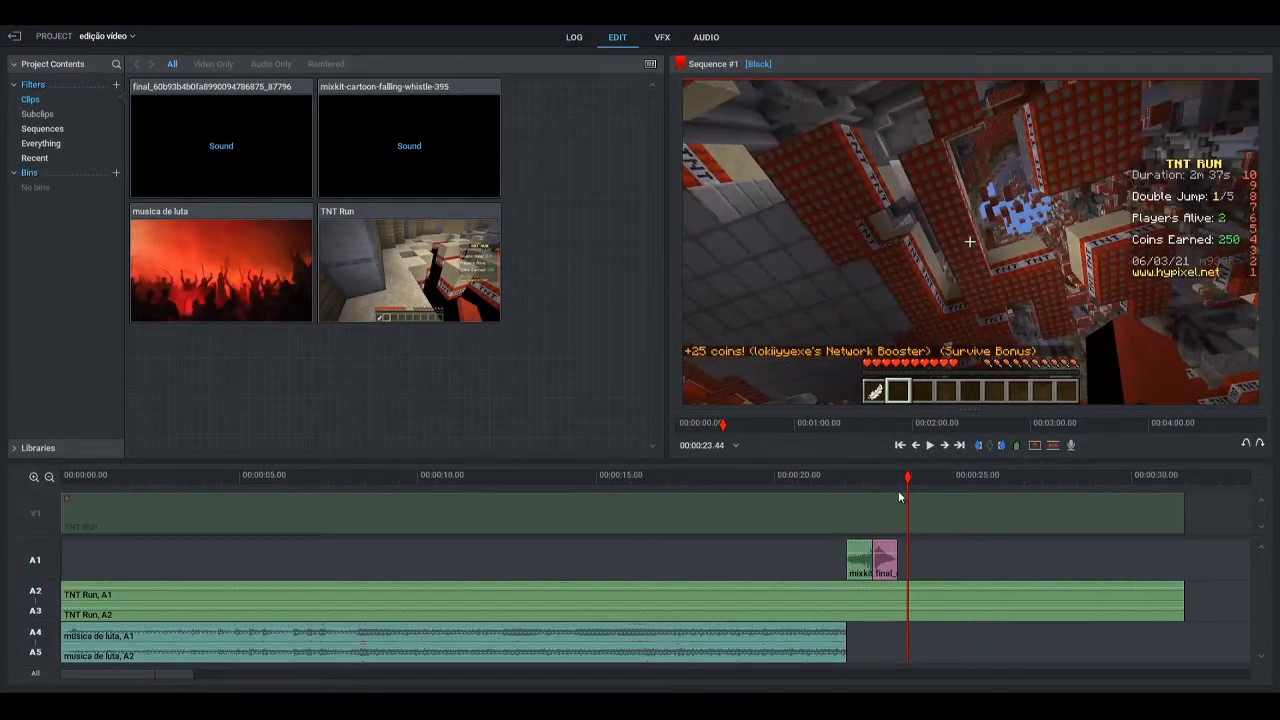
# Copy the whistle clip, paste it on A1 at 00:00:23.44, and close the resulting gap in the TNT Run audio
pyautogui.click(862, 562)
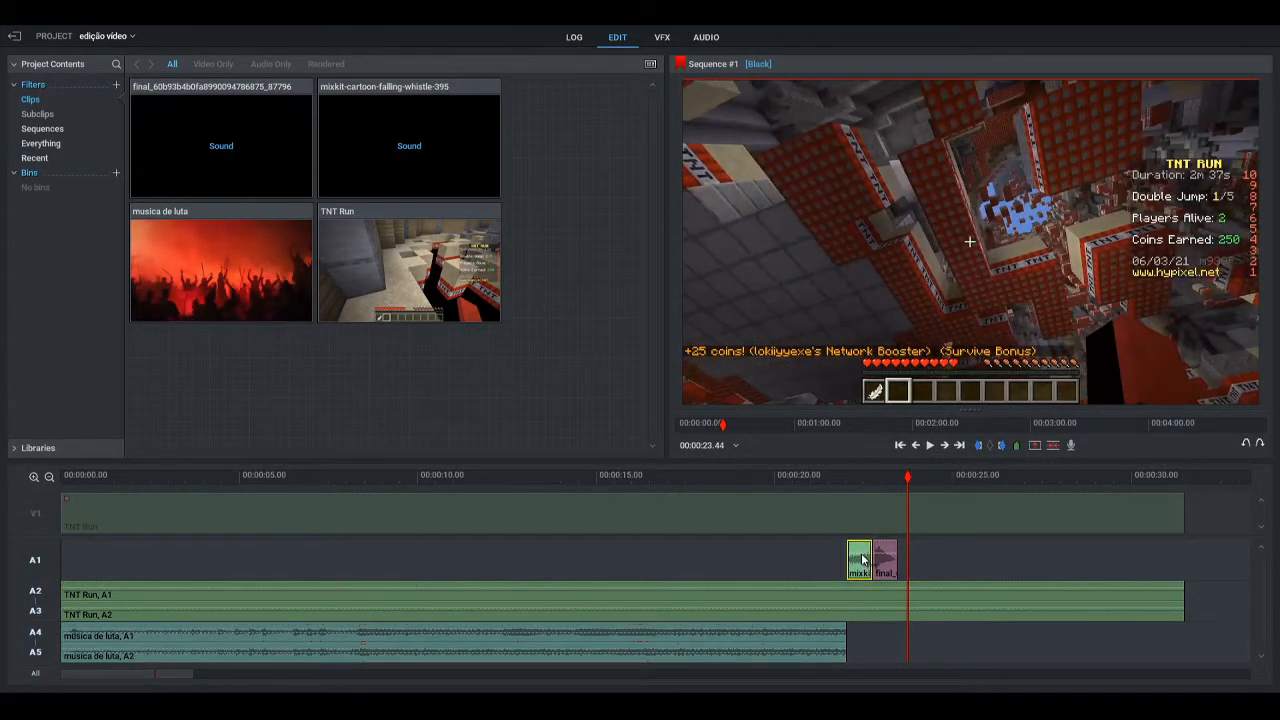
pyautogui.click(864, 558)
pyautogui.hotkey('ctrl', 'v')
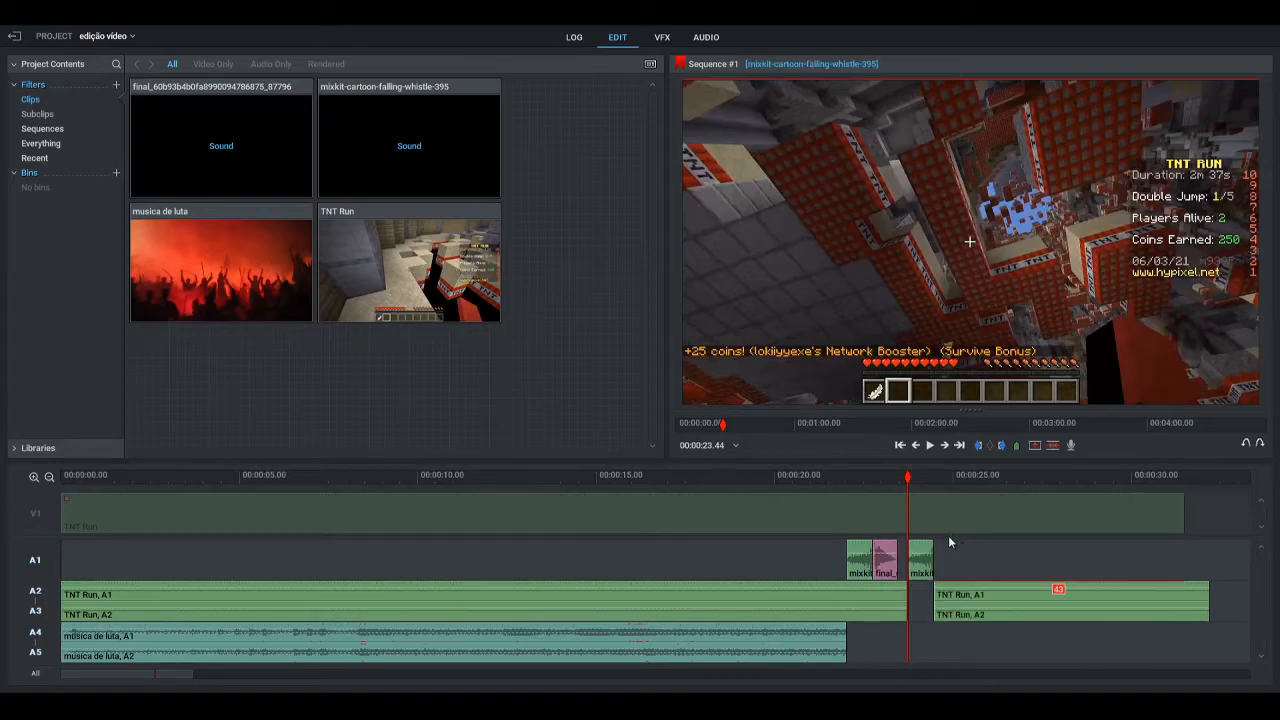
pyautogui.moveTo(983, 602); pyautogui.dragTo(965, 608)
pyautogui.click(921, 560)
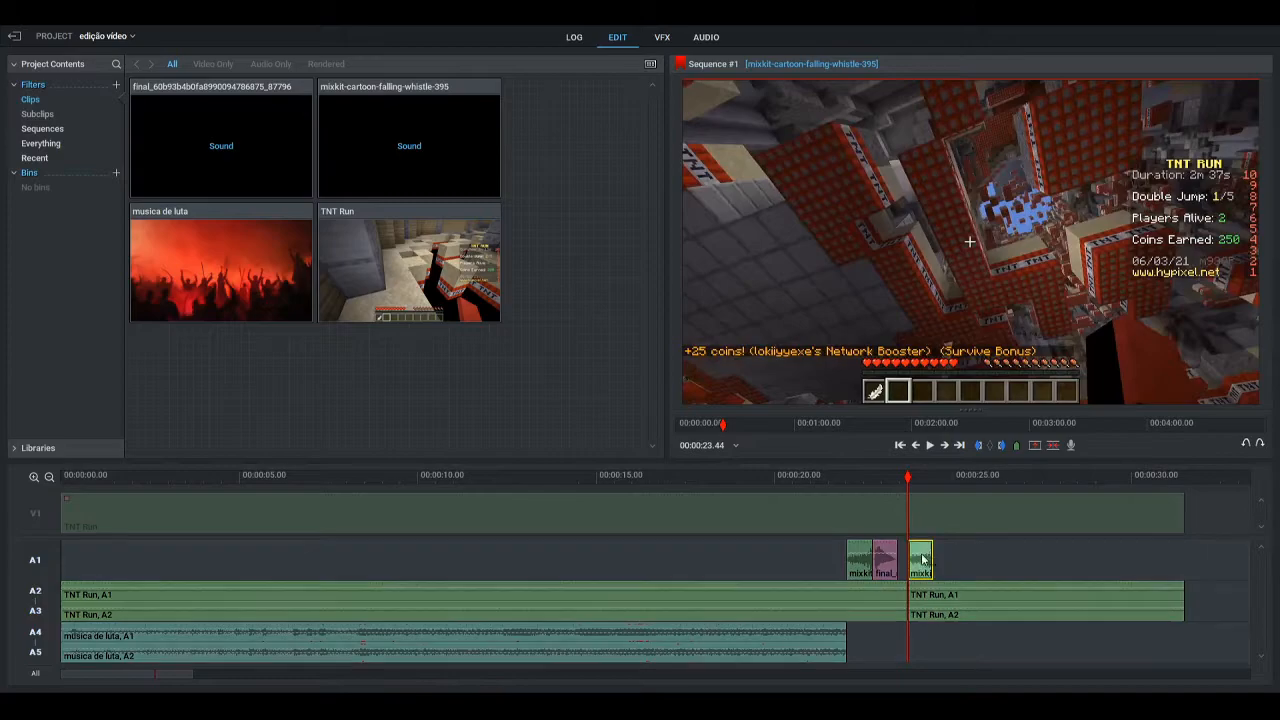
pyautogui.moveTo(902, 481); pyautogui.dragTo(889, 483)
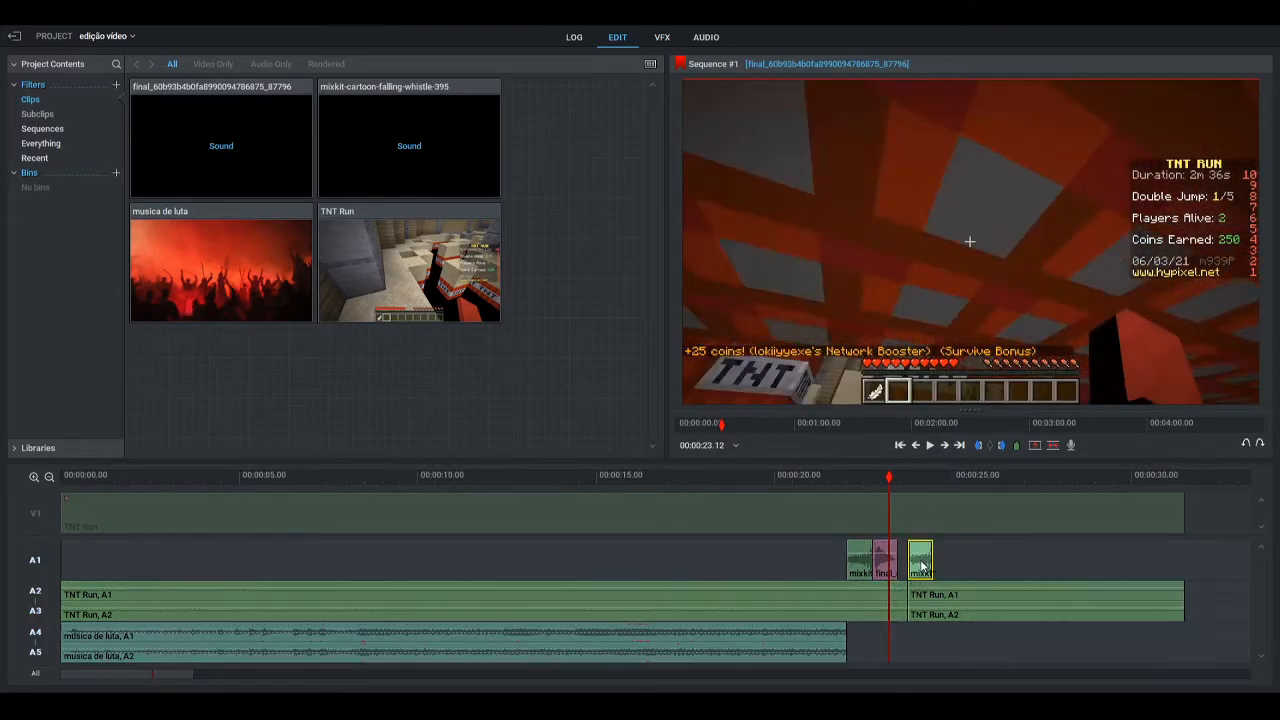
pyautogui.moveTo(918, 566); pyautogui.dragTo(908, 566)
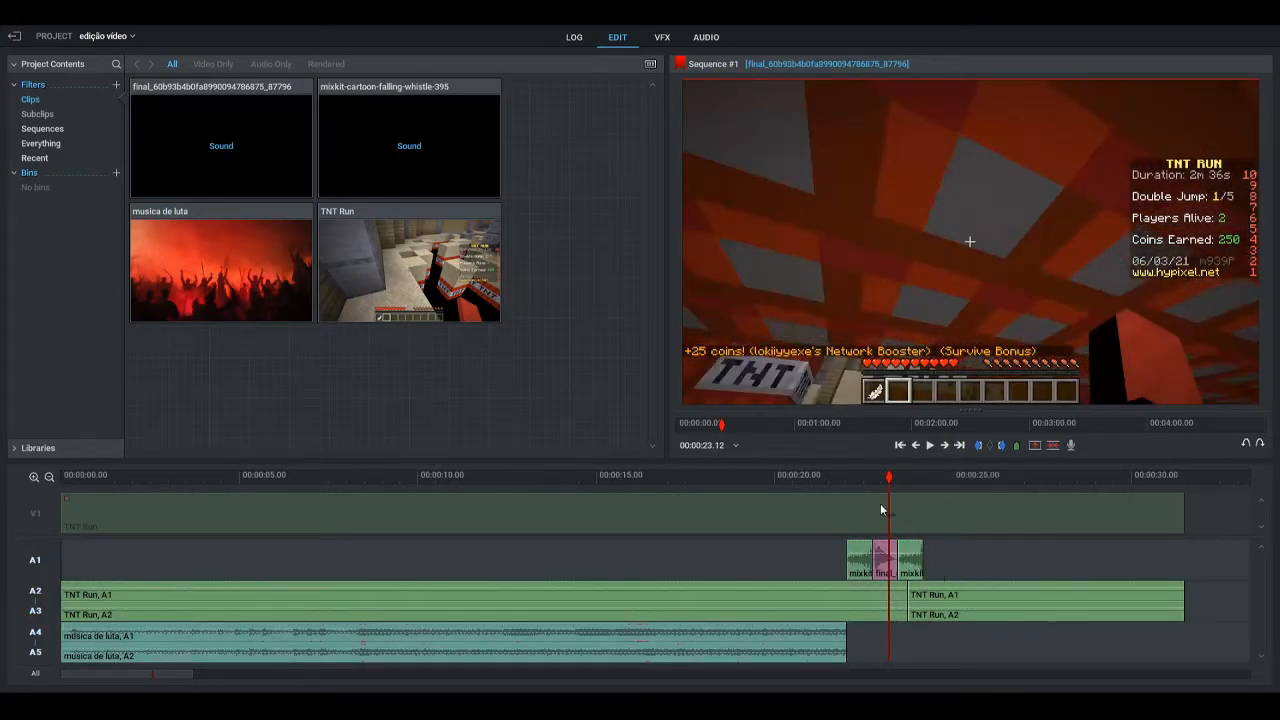
pyautogui.moveTo(893, 478); pyautogui.dragTo(842, 478)
pyautogui.click(930, 445)
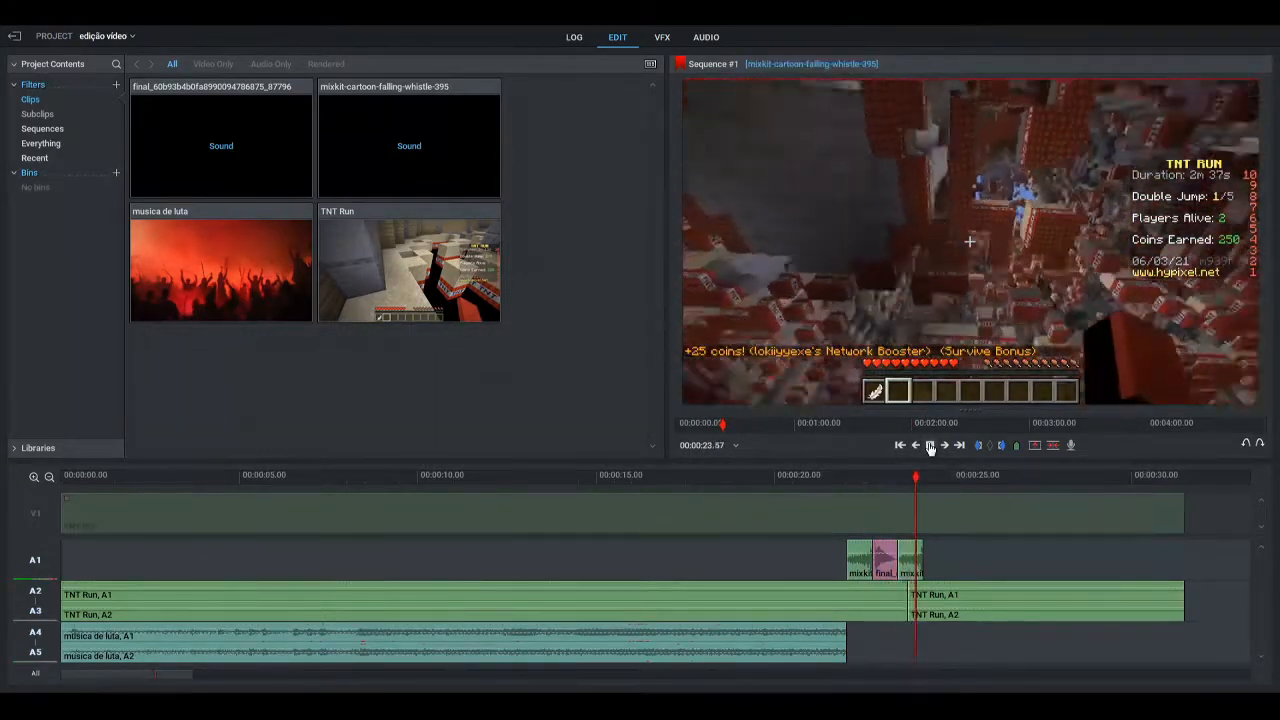
pyautogui.moveTo(948, 478); pyautogui.dragTo(927, 481)
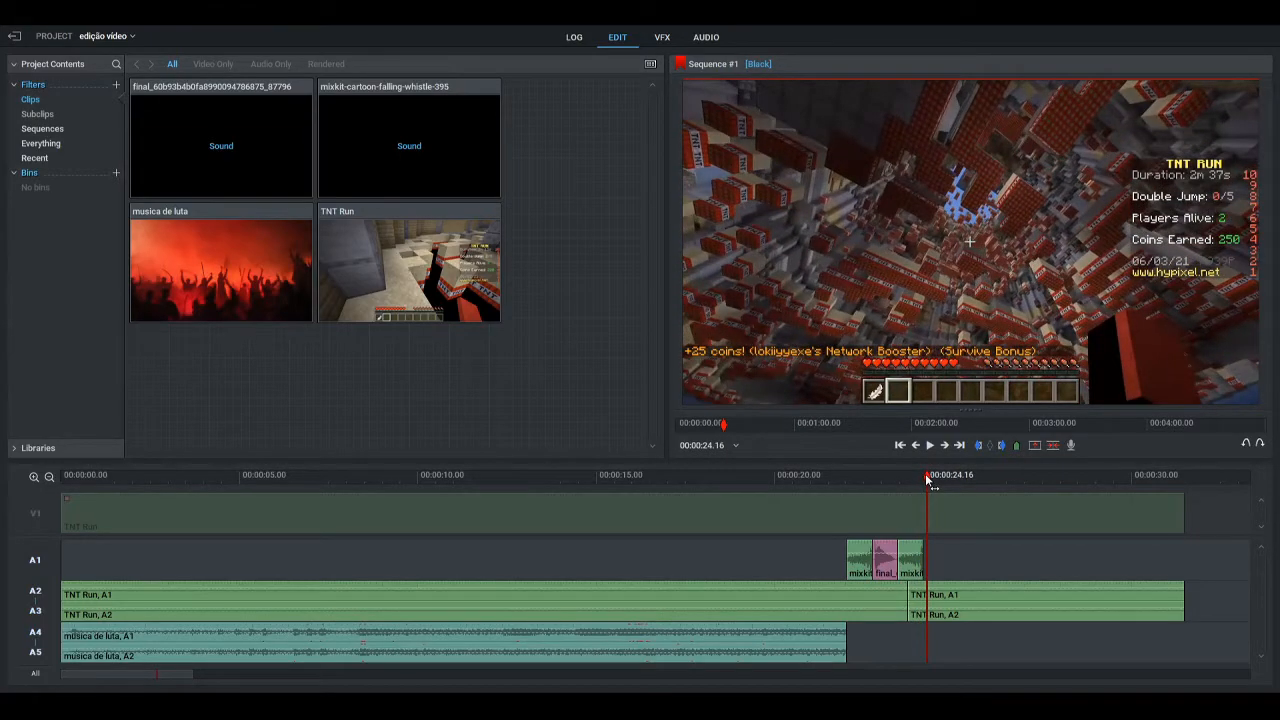
pyautogui.click(884, 558)
pyautogui.click(884, 558)
pyautogui.moveTo(927, 481); pyautogui.dragTo(924, 481)
pyautogui.hotkey('ctrl', 'v')
pyautogui.moveTo(1007, 605); pyautogui.dragTo(989, 605)
pyautogui.moveTo(924, 481); pyautogui.dragTo(917, 481)
pyautogui.click(940, 557)
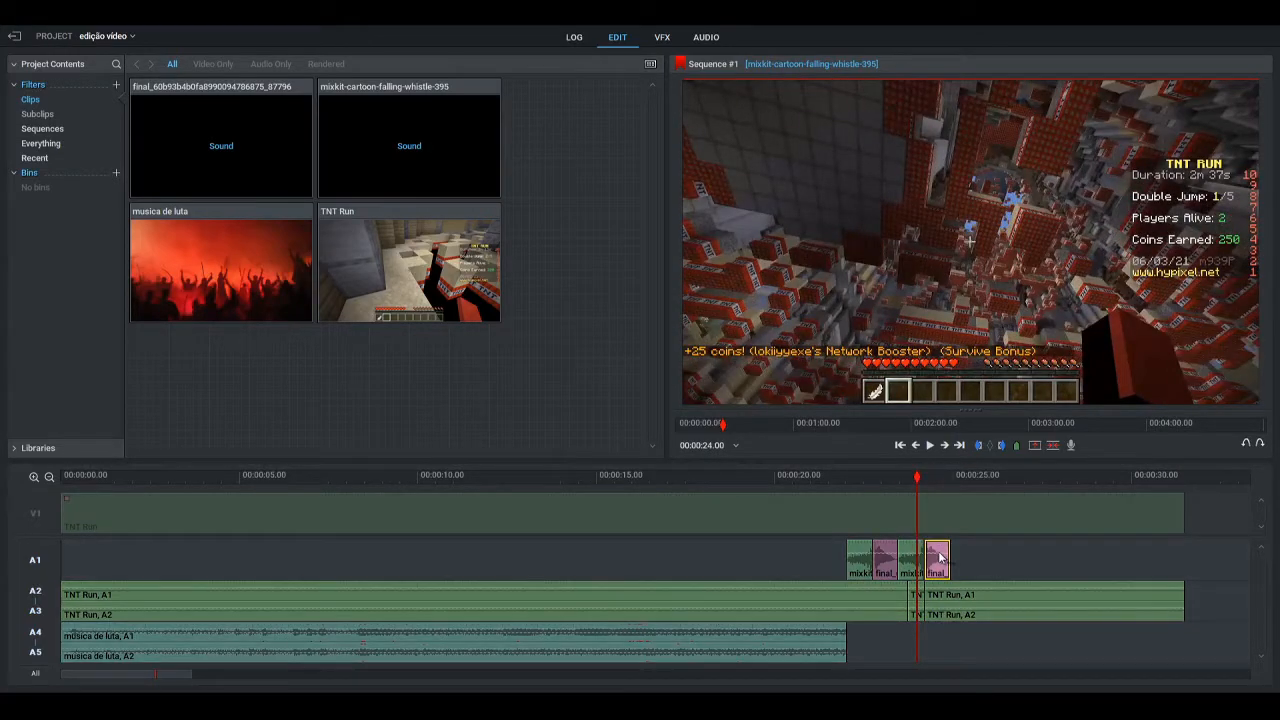
# Play the sequence from 00:00:21.16 through the alternating sound effects and return the playhead to about 00:00:25.15
pyautogui.moveTo(917, 481); pyautogui.dragTo(821, 478)
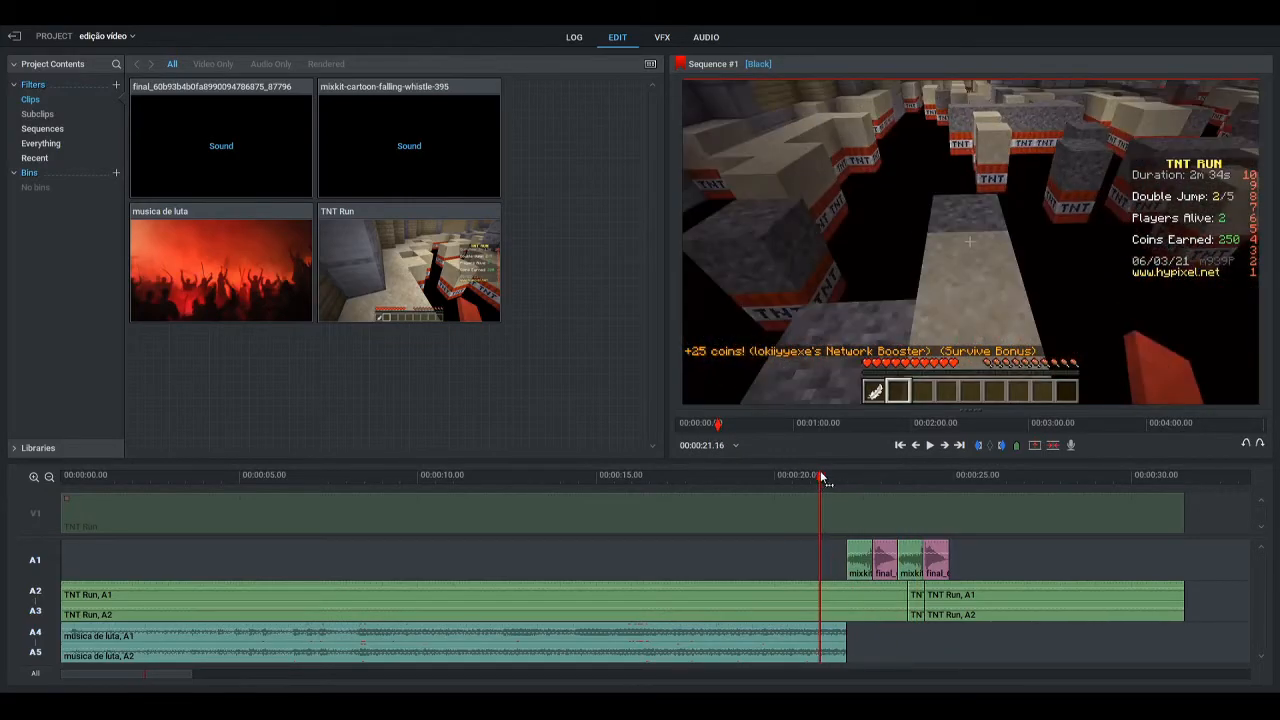
pyautogui.click(930, 446)
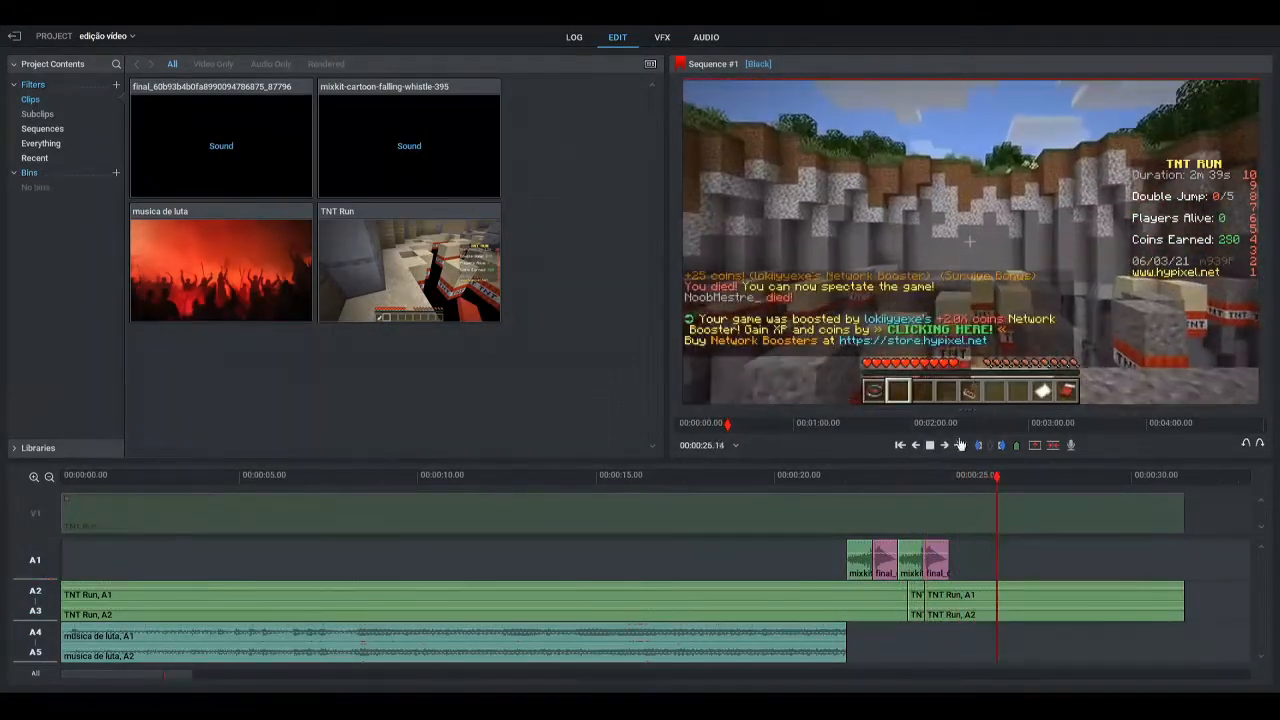
pyautogui.click(929, 446)
pyautogui.moveTo(1017, 476); pyautogui.dragTo(962, 476)
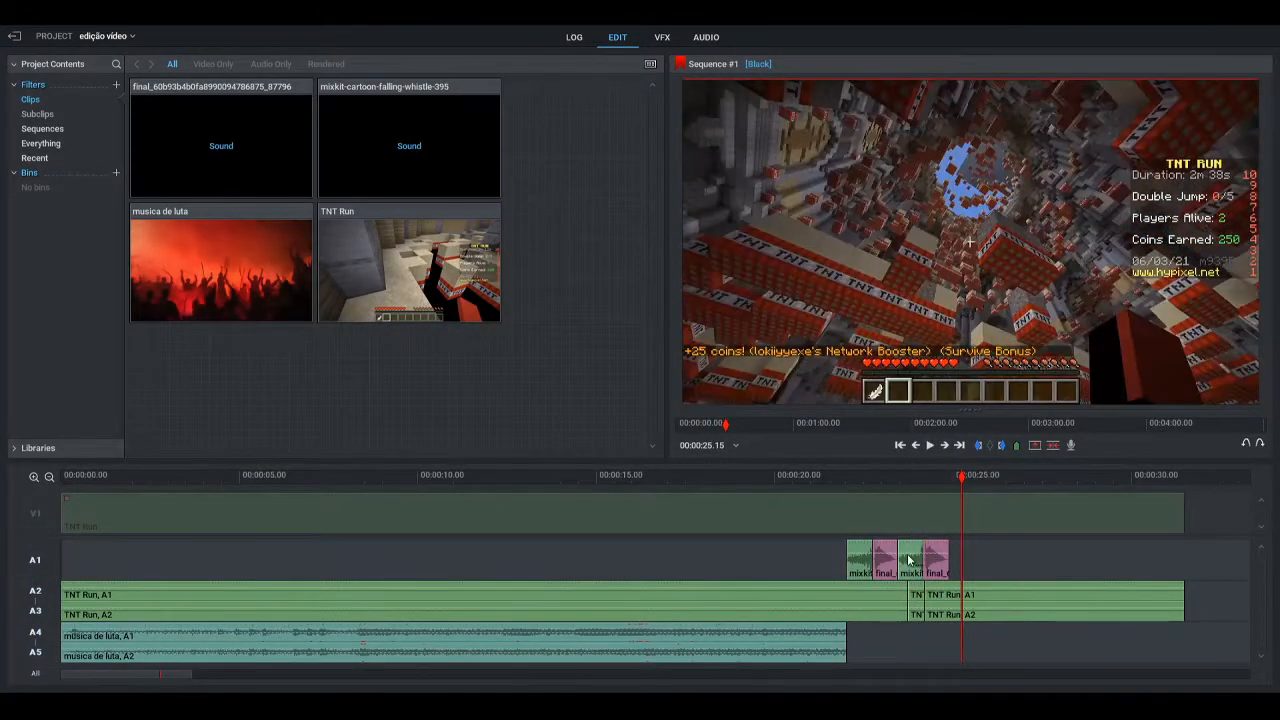
pyautogui.click(908, 561)
pyautogui.click(919, 549)
pyautogui.moveTo(963, 486); pyautogui.dragTo(950, 484)
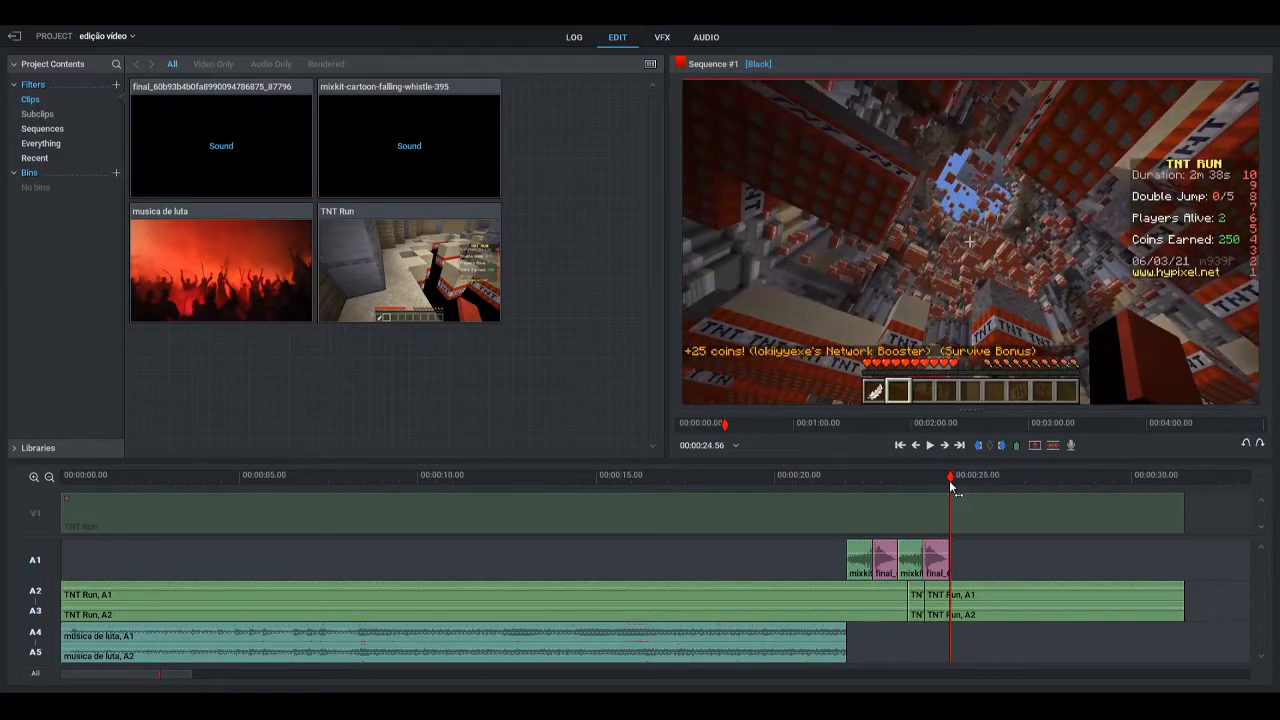
pyautogui.hotkey('ctrl', 'v')
pyautogui.moveTo(1018, 612); pyautogui.dragTo(1009, 602)
pyautogui.moveTo(950, 476); pyautogui.dragTo(938, 475)
pyautogui.click(963, 560)
pyautogui.click(963, 560)
pyautogui.click(966, 560)
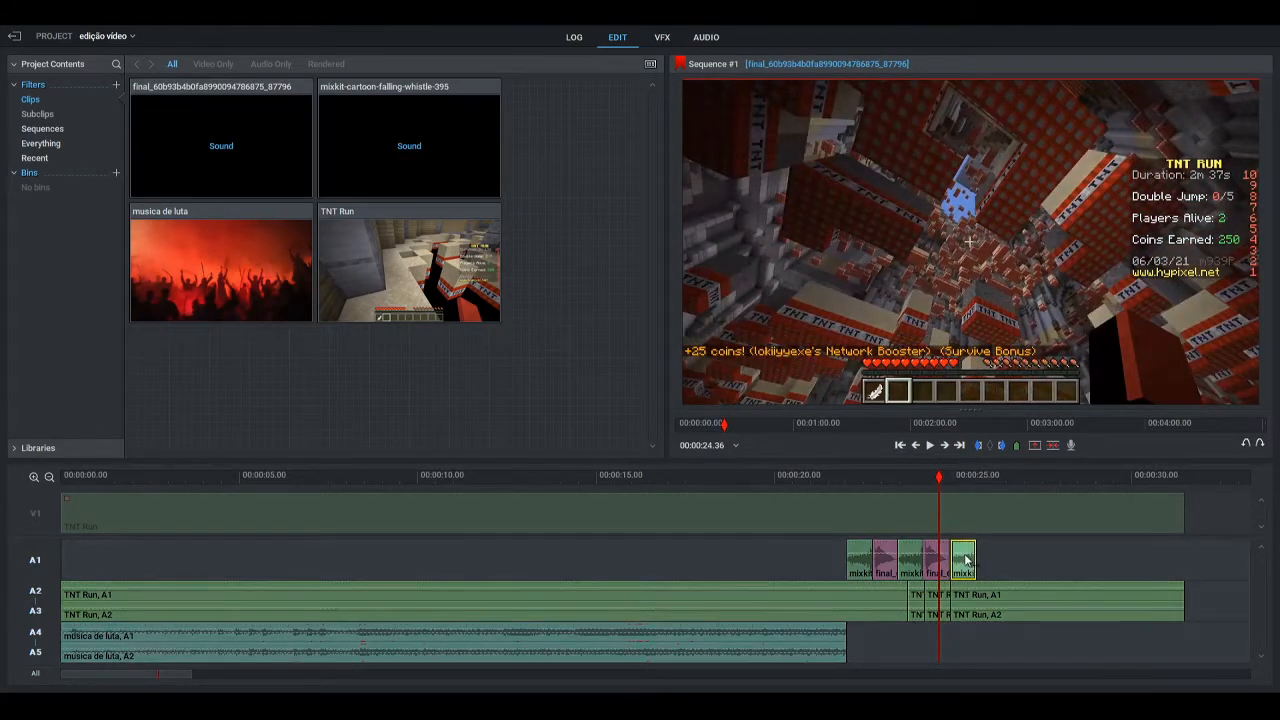
pyautogui.click(963, 560)
# Preview the third whistle, extend its end to about 00:00:26.50, and play back the whole fall
pyautogui.click(922, 479)
pyautogui.click(930, 445)
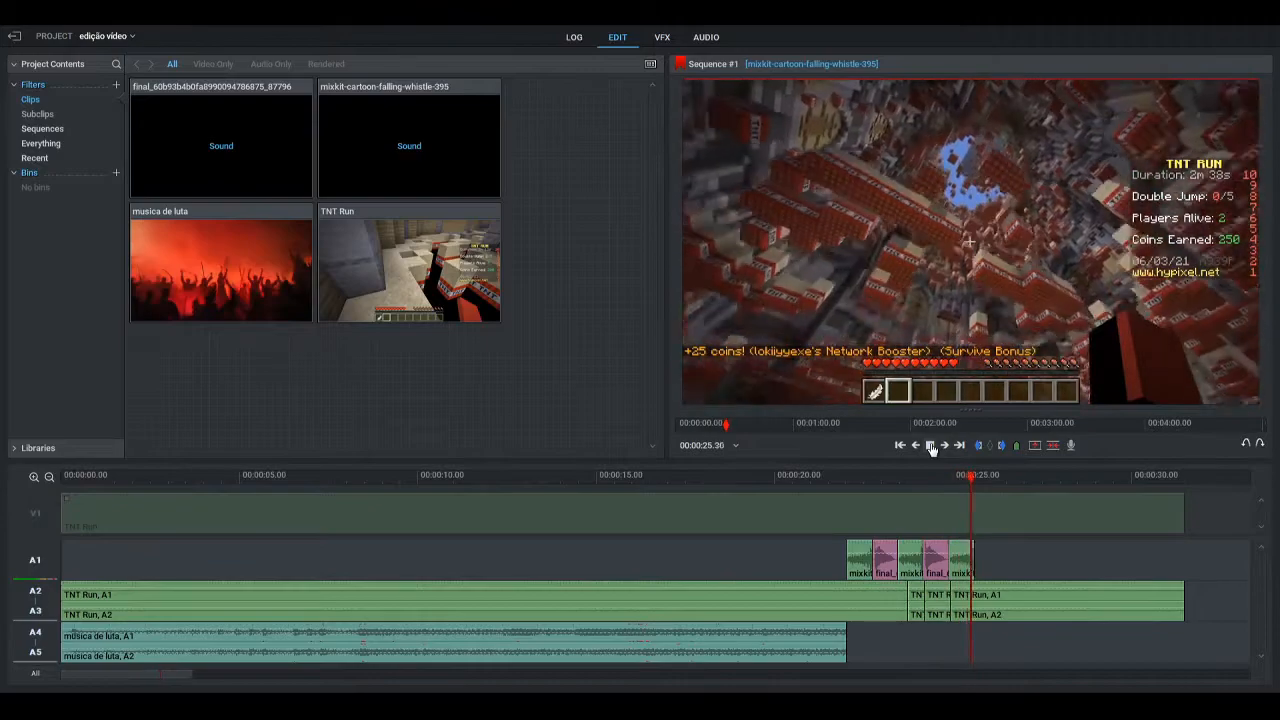
pyautogui.click(932, 447)
pyautogui.moveTo(986, 481); pyautogui.dragTo(958, 482)
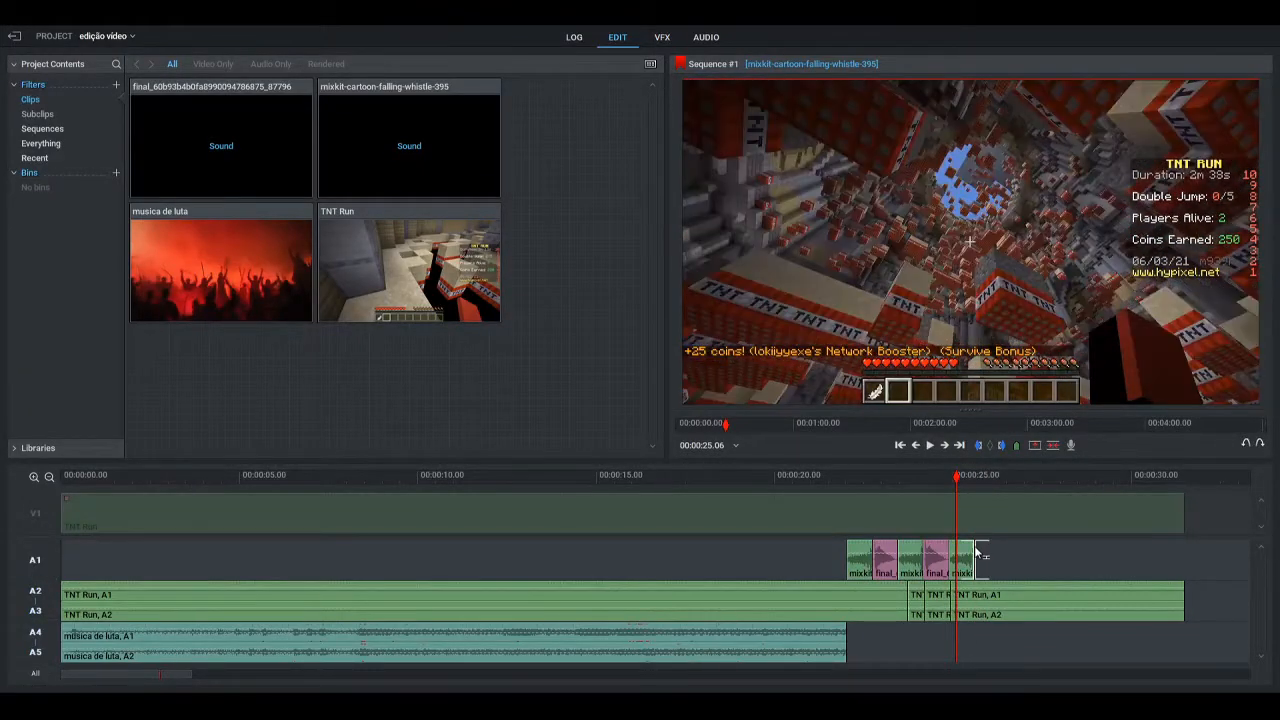
pyautogui.click(981, 550)
pyautogui.moveTo(983, 554); pyautogui.dragTo(1020, 551)
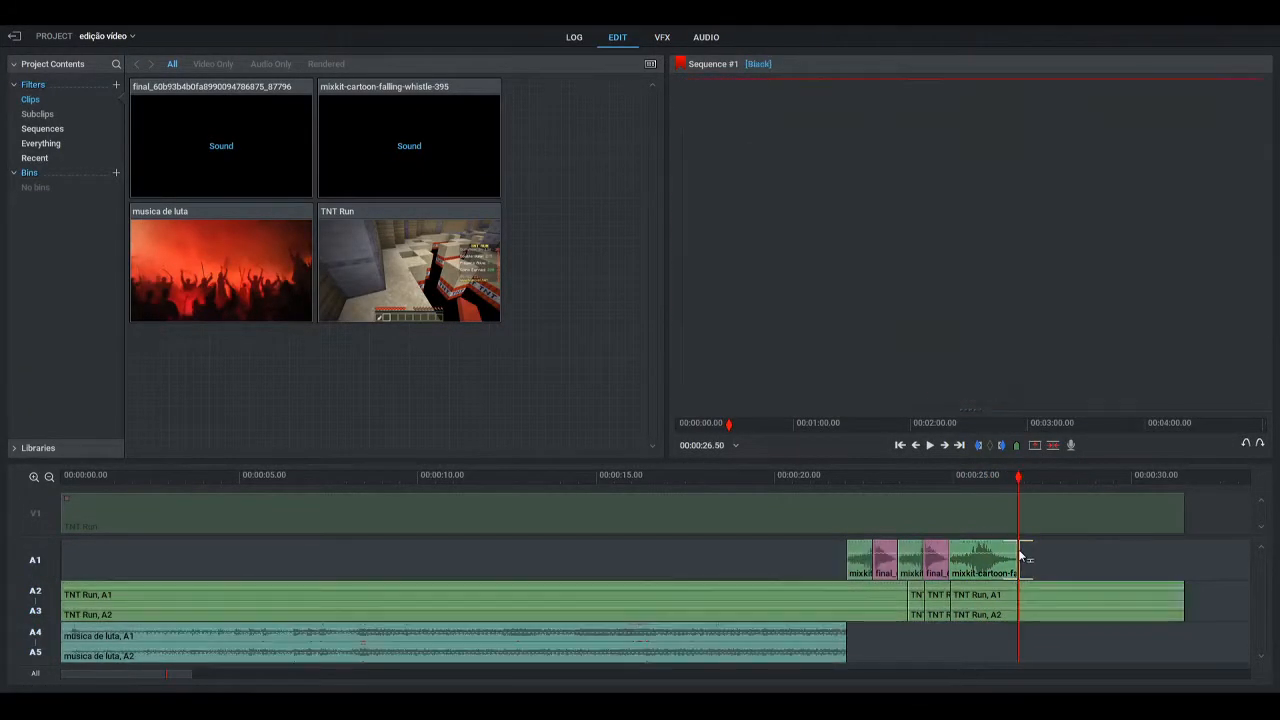
pyautogui.moveTo(1020, 482); pyautogui.dragTo(832, 488)
pyautogui.click(929, 446)
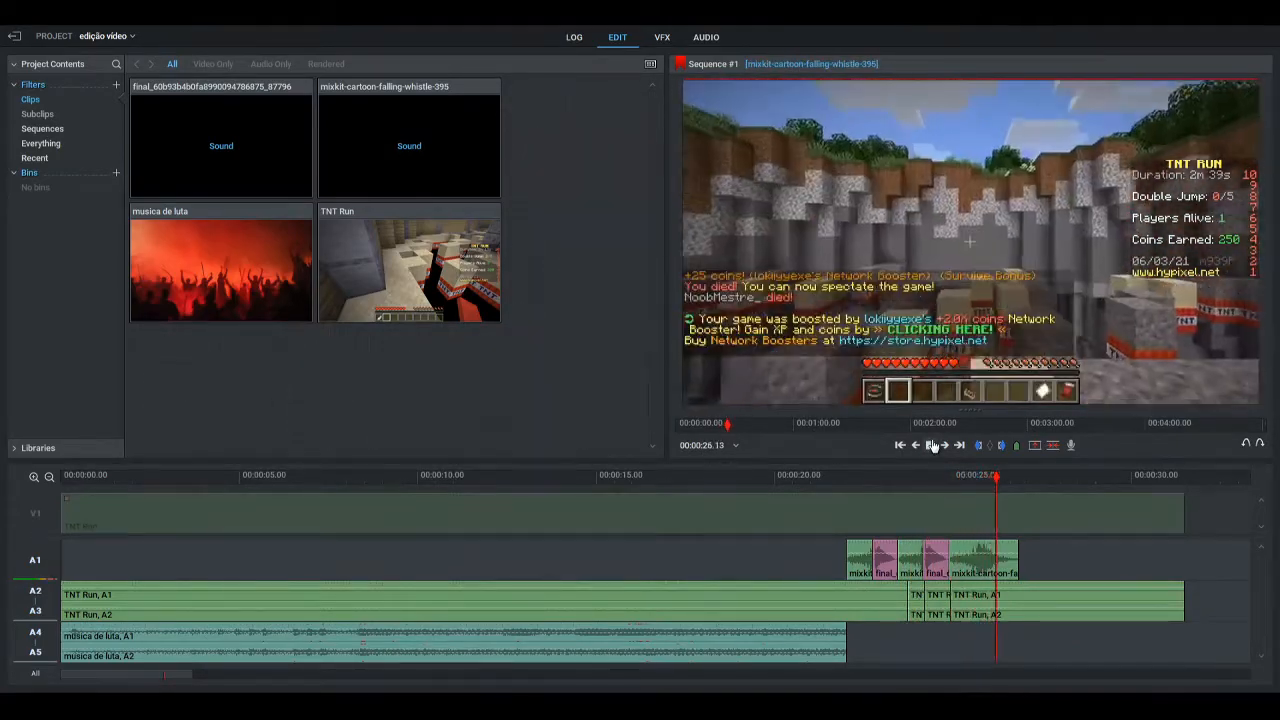
pyautogui.click(931, 446)
# Split the audio tracks at 00:00:25.59, where the fall ends, and delete the TNT Run audio and whistle remaining after the cut
pyautogui.moveTo(1018, 484); pyautogui.dragTo(989, 487)
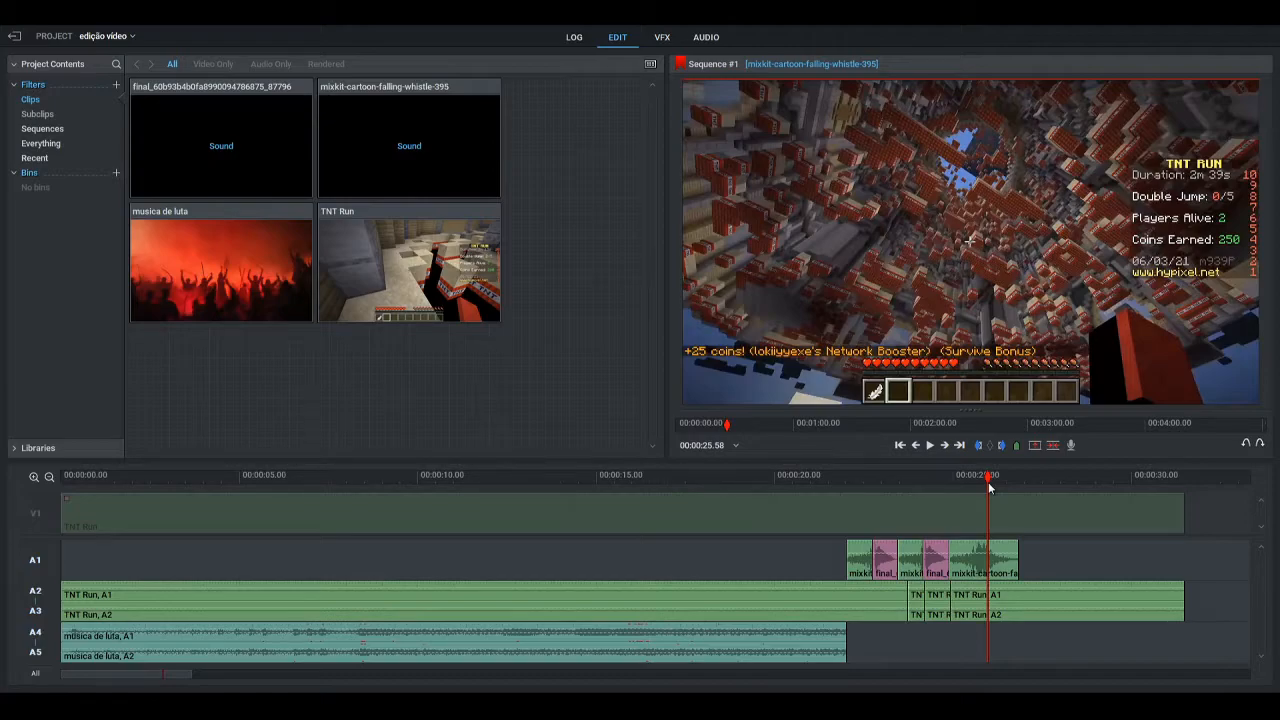
pyautogui.press('Right')
pyautogui.press('Right')
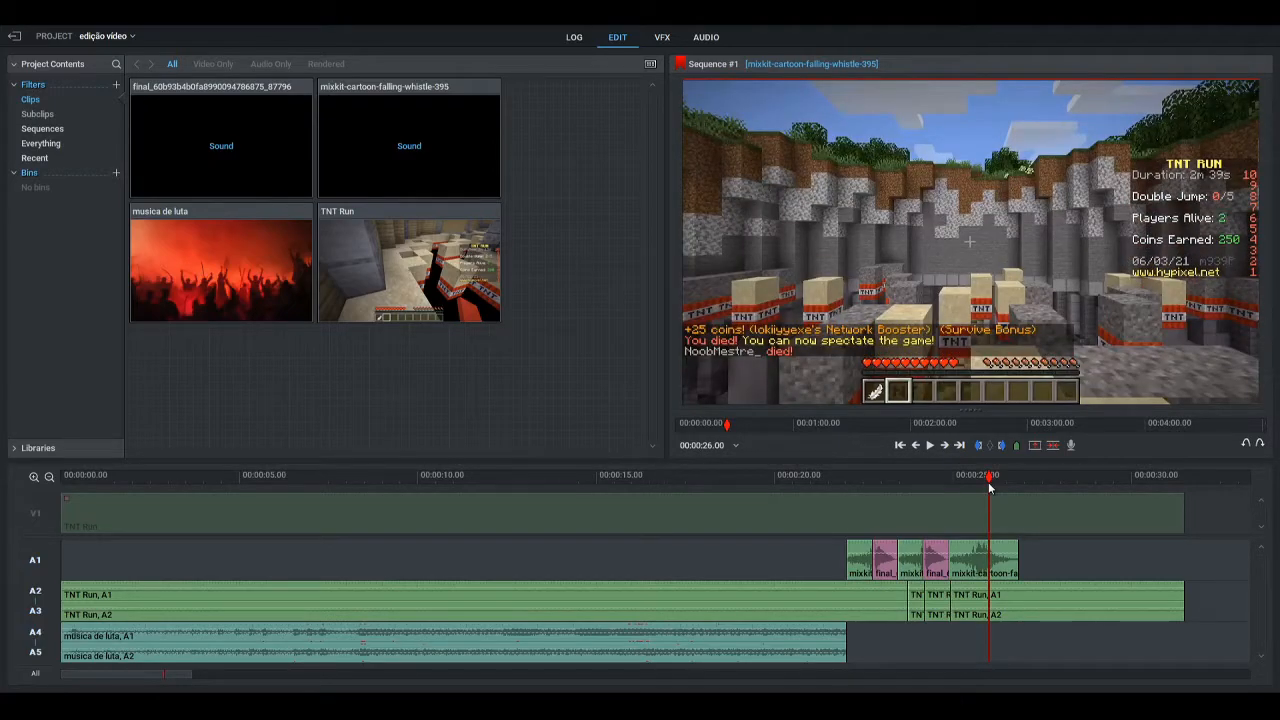
pyautogui.press('Left')
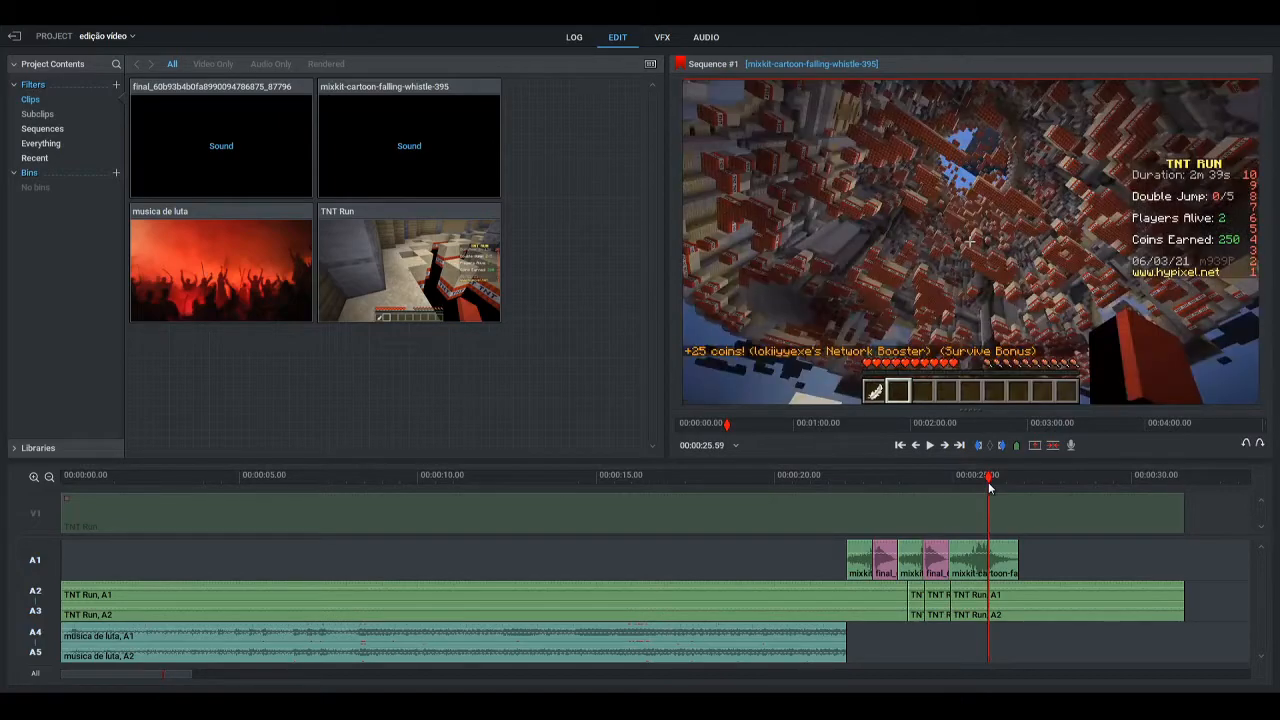
pyautogui.press('c')
pyautogui.click(1038, 615)
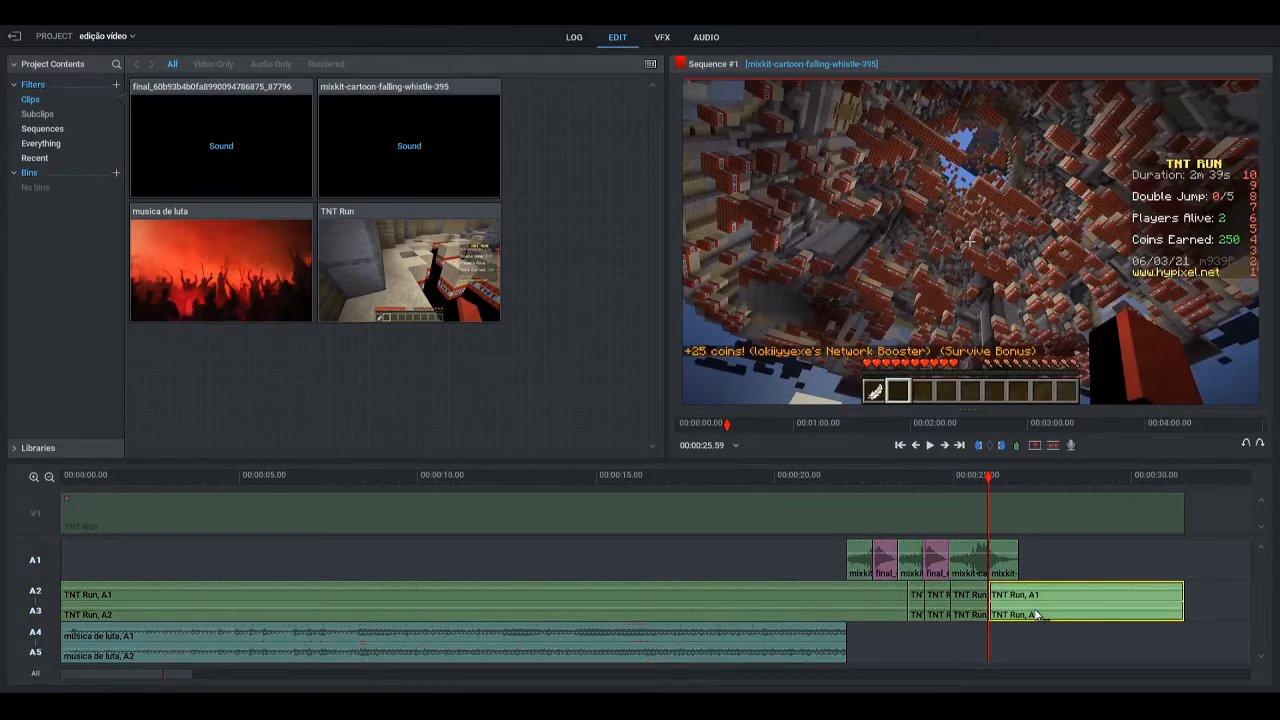
pyautogui.press('Delete')
pyautogui.click(1006, 562)
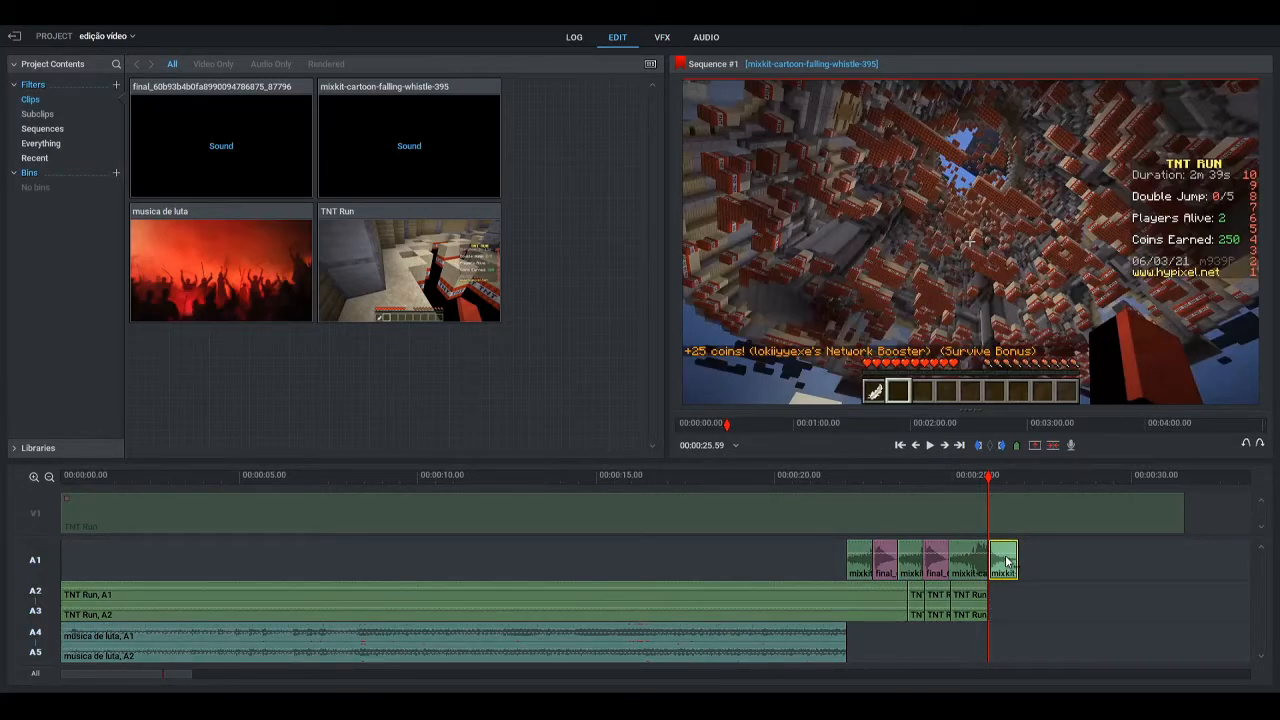
pyautogui.press('Delete')
pyautogui.click(1011, 514)
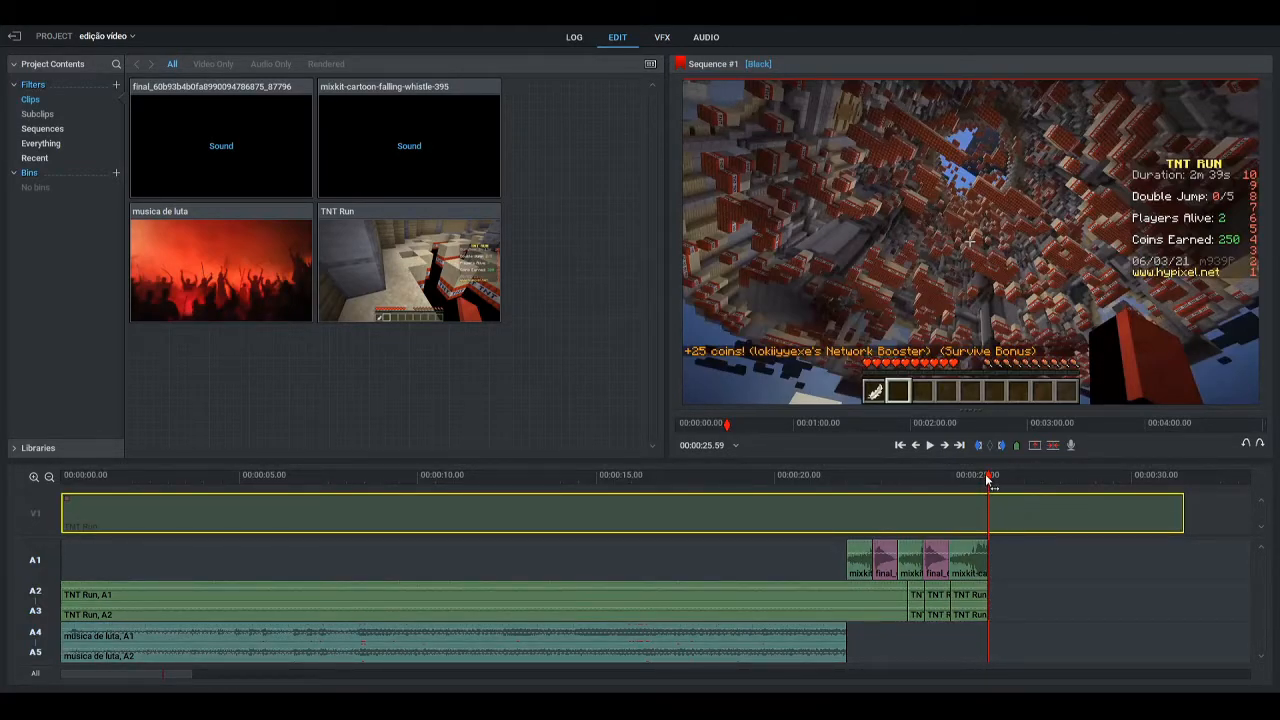
pyautogui.click(1007, 507)
pyautogui.moveTo(989, 498); pyautogui.dragTo(988, 497)
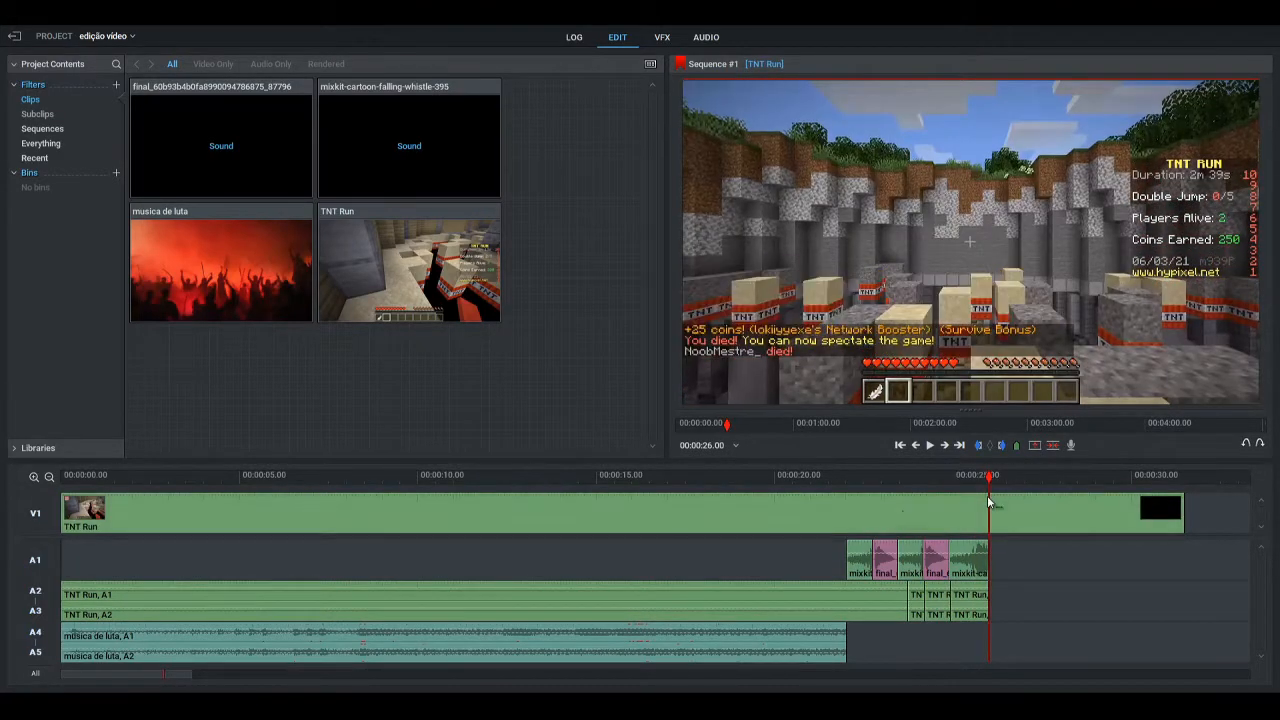
pyautogui.click(35, 516)
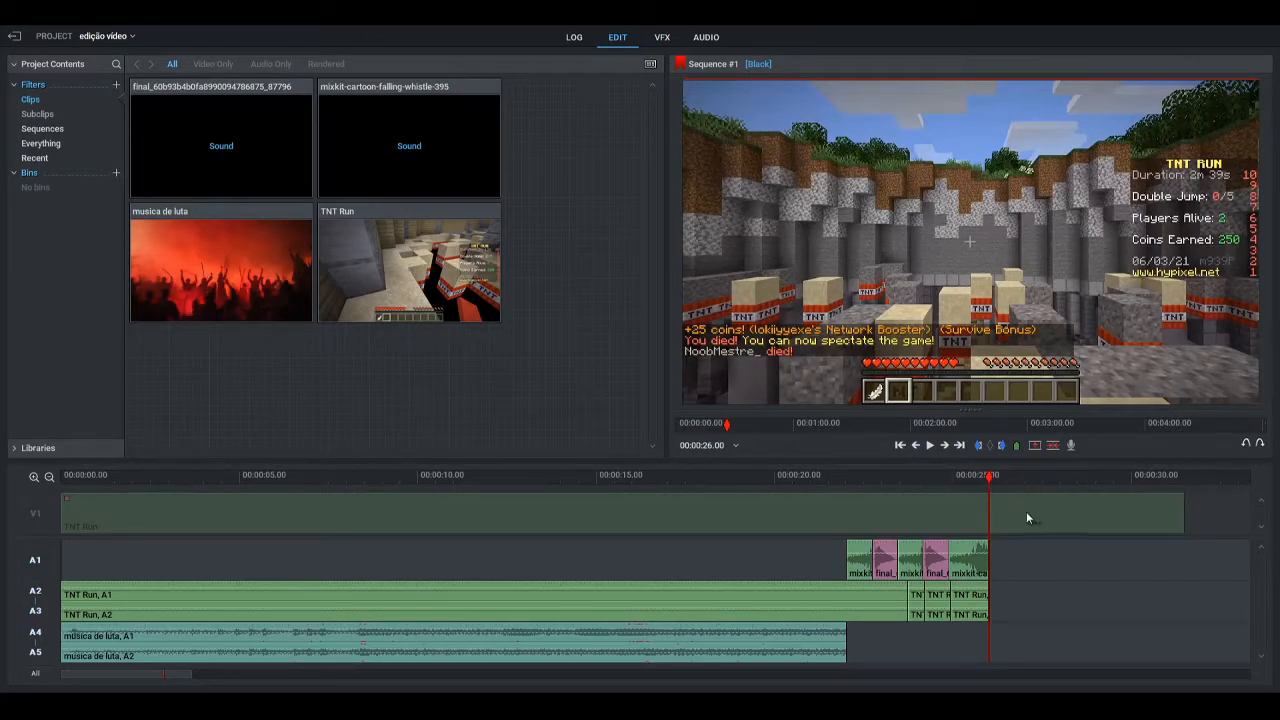
pyautogui.moveTo(988, 495); pyautogui.dragTo(1034, 497)
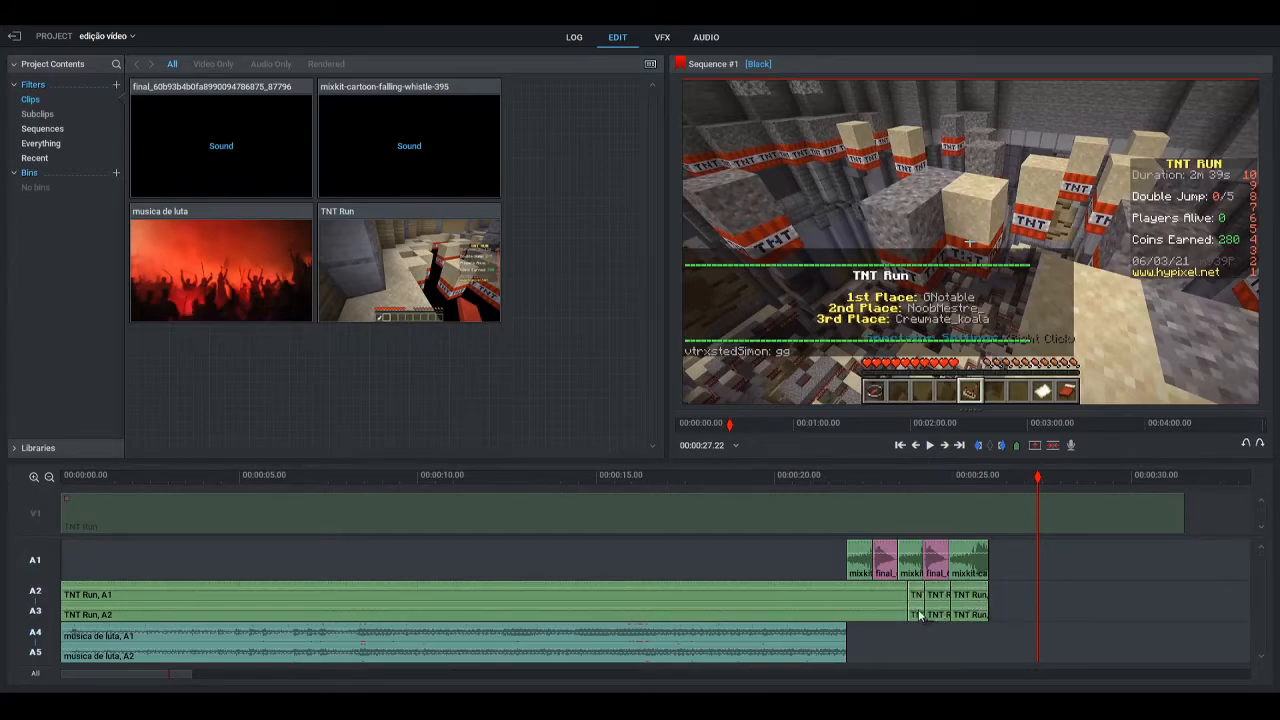
# Enable track V1, split the TNT Run video at 00:00:26.00, and delete the part after the cut
pyautogui.click(35, 517)
pyautogui.moveTo(1038, 480); pyautogui.dragTo(989, 480)
pyautogui.press('c')
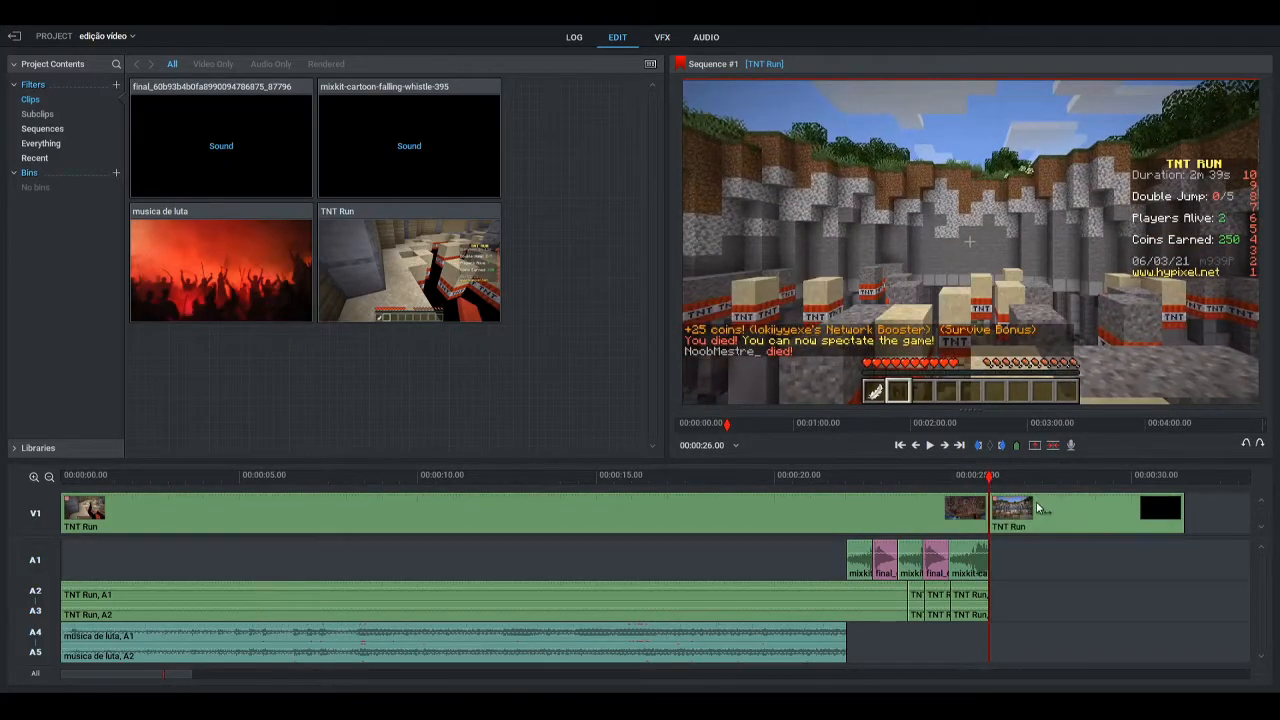
pyautogui.click(1045, 512)
pyautogui.press('Delete')
# Play back the shortened ending and leave the playhead just past the last clip at about 00:00:26.02
pyautogui.moveTo(990, 478); pyautogui.dragTo(781, 478)
pyautogui.click(930, 446)
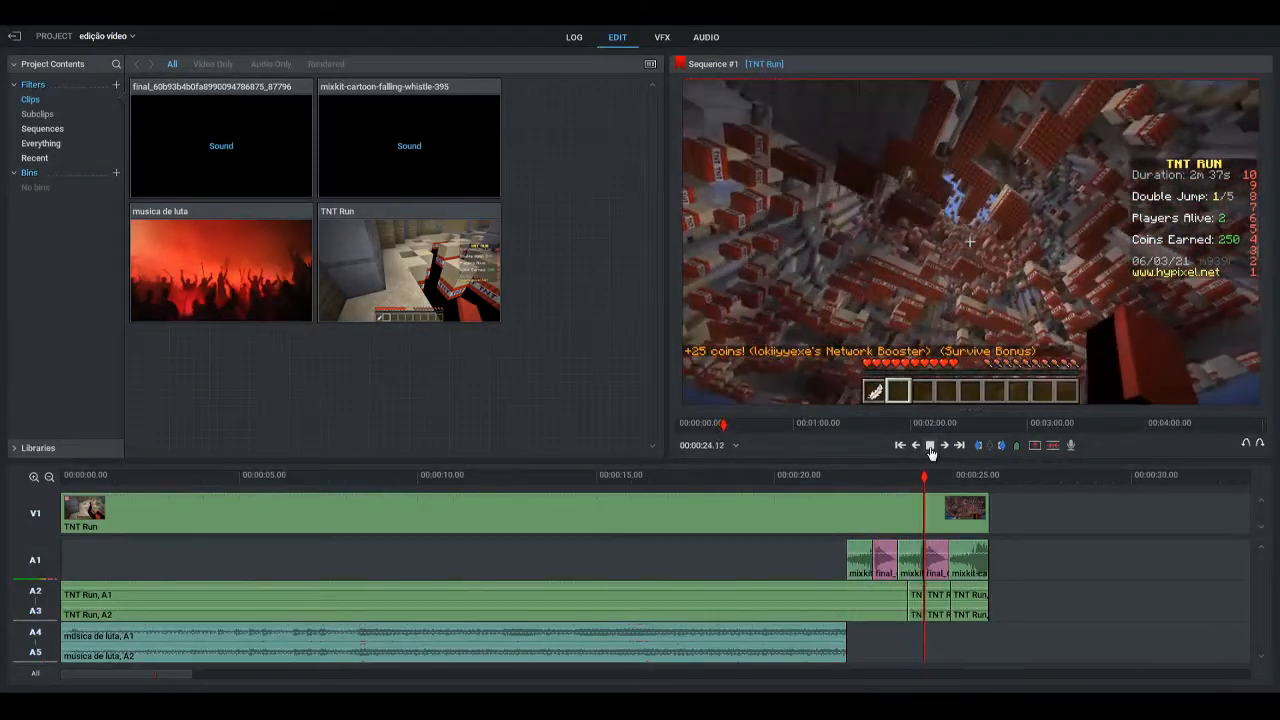
pyautogui.click(983, 478)
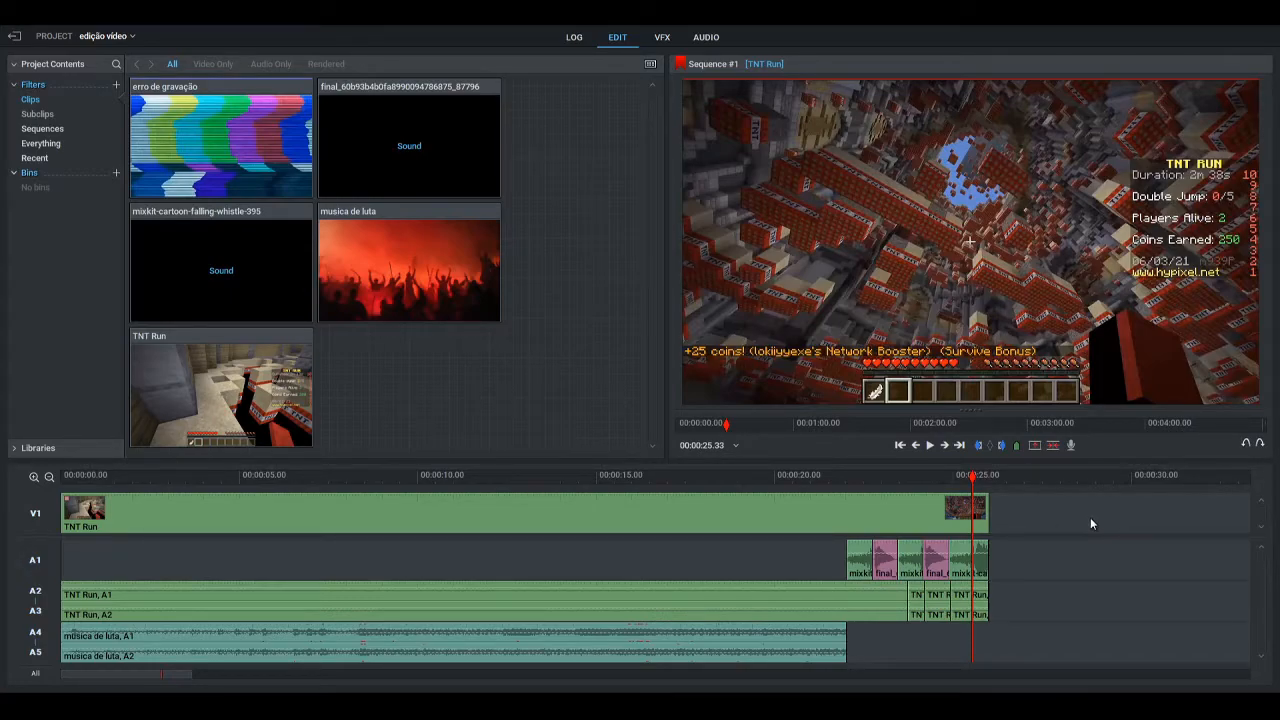
pyautogui.click(928, 445)
pyautogui.click(928, 445)
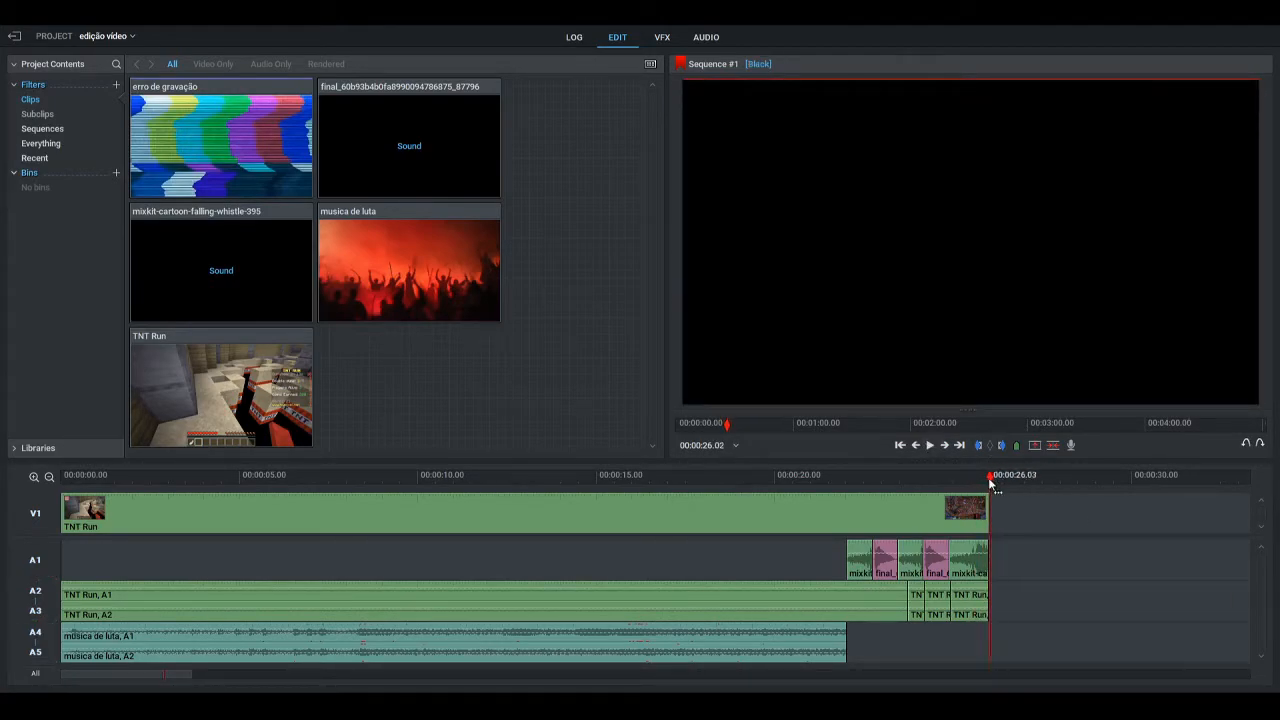